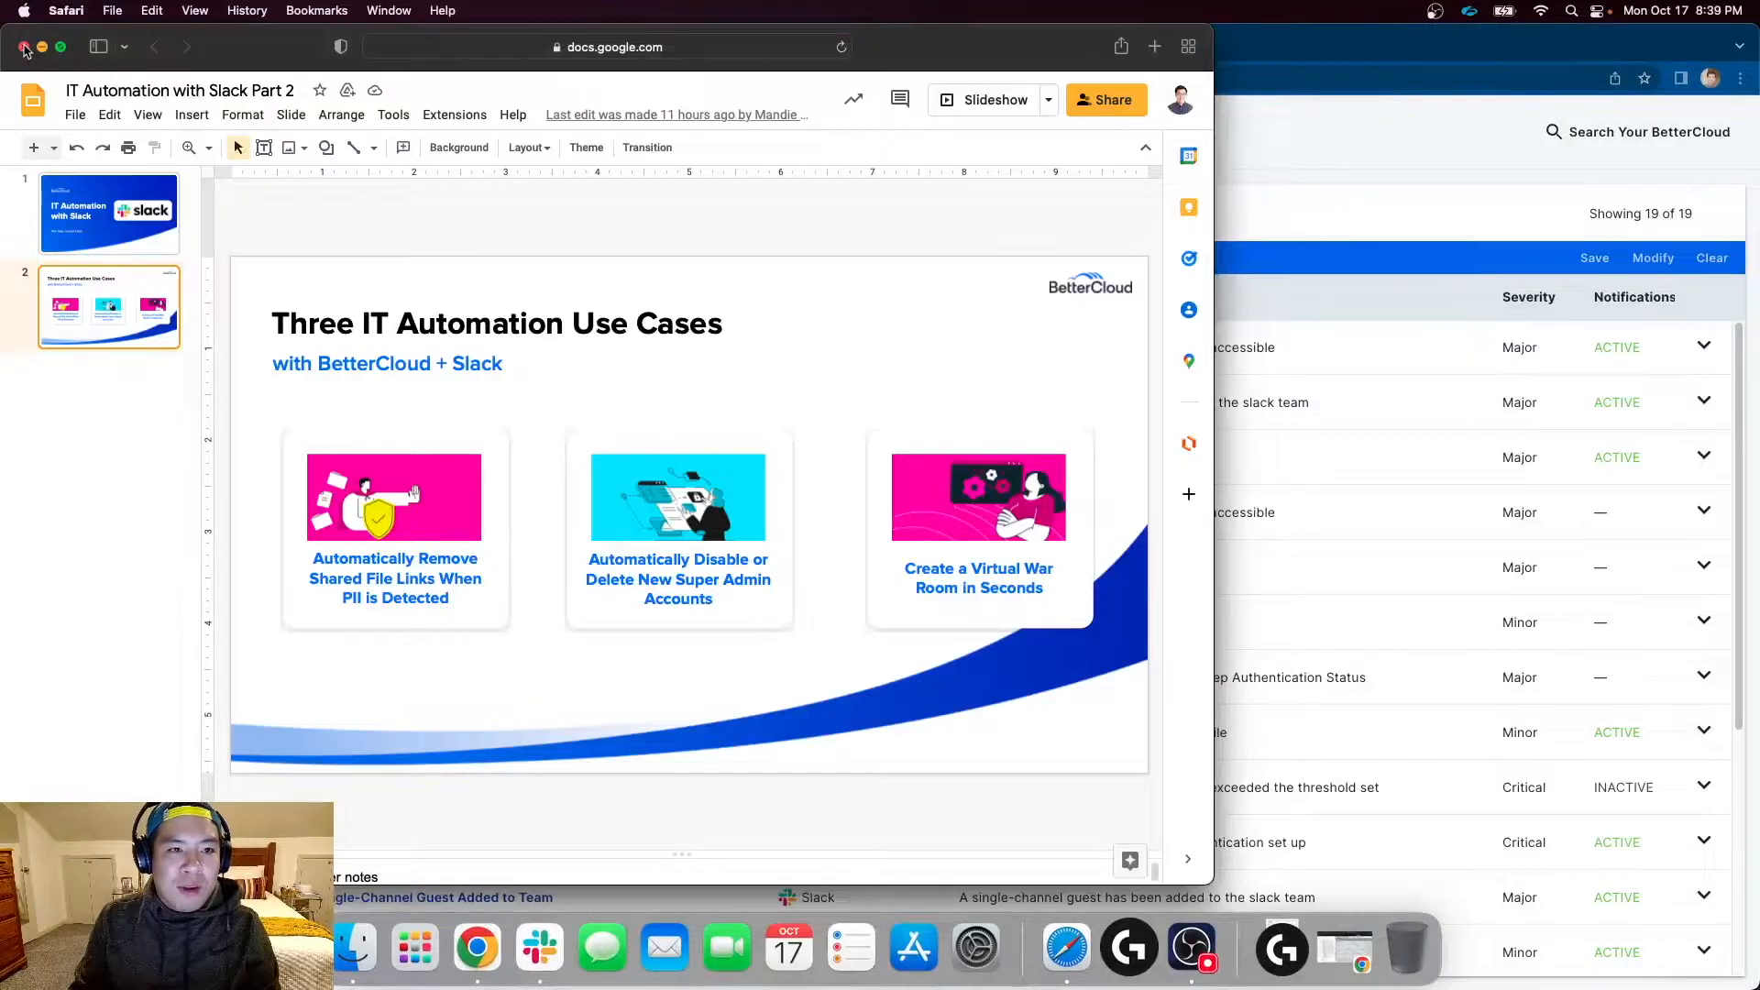
Step: Minimize the slide deck and review the Sensitive Data Scanned alert template's details, trigger conditions and content scanning categories
click(43, 46)
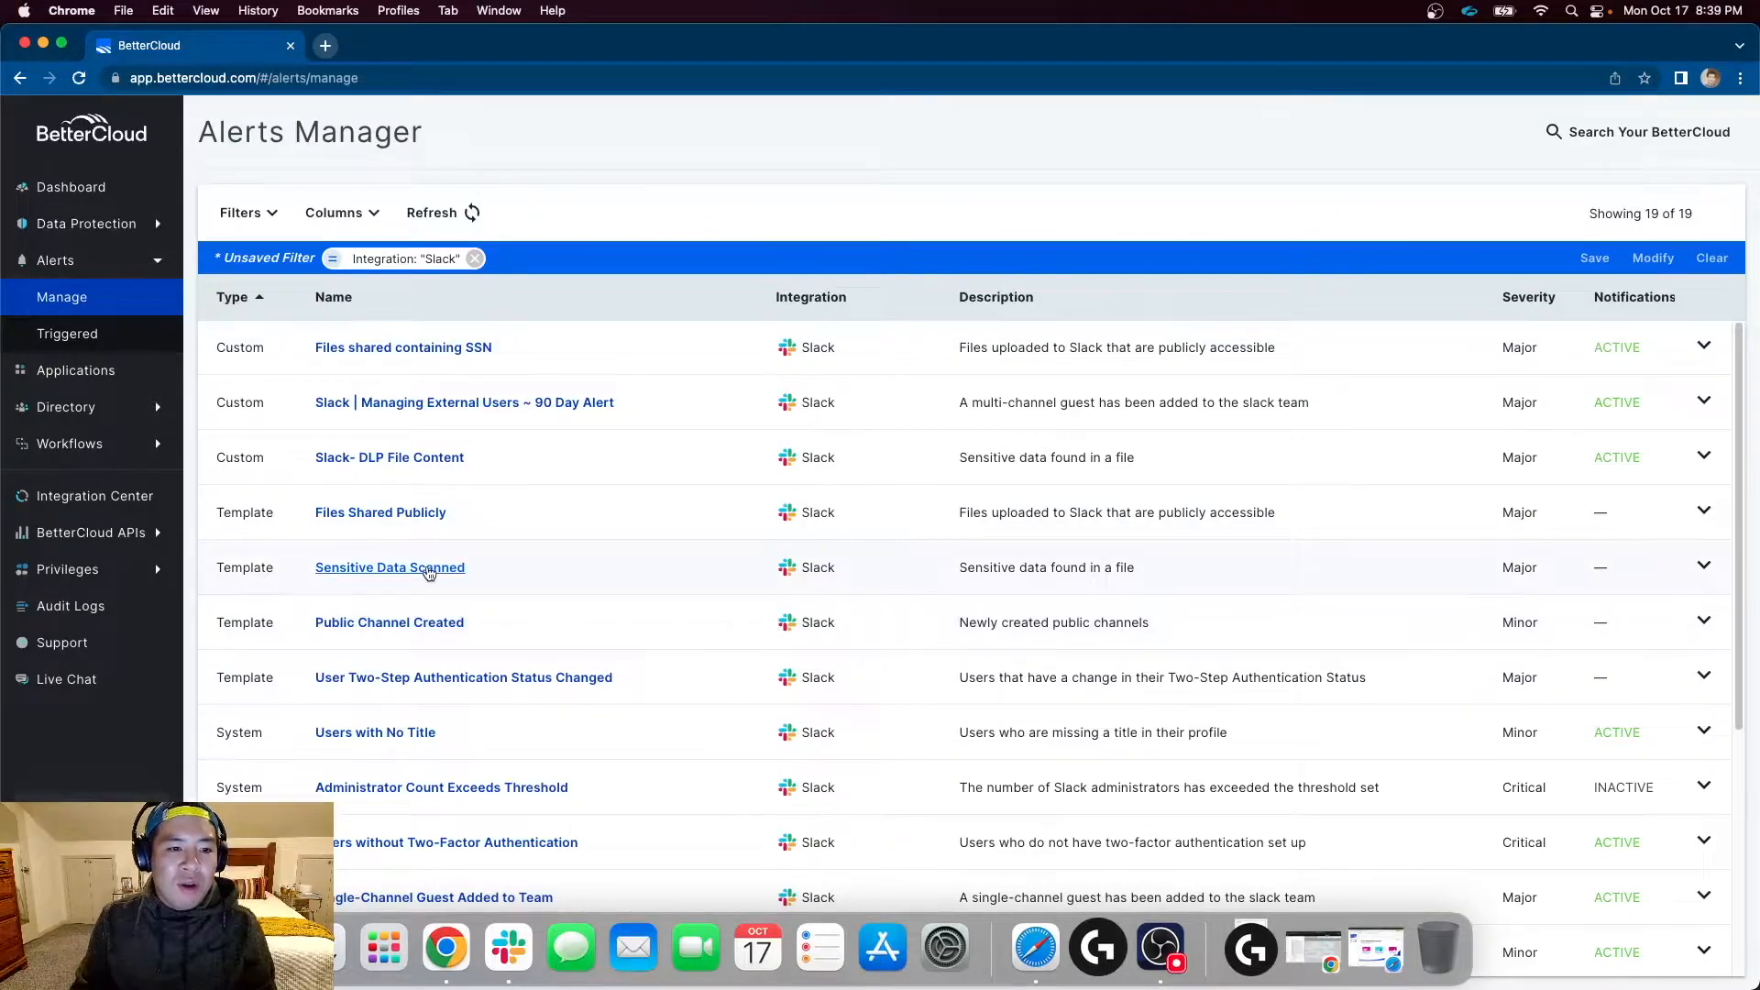
click(429, 569)
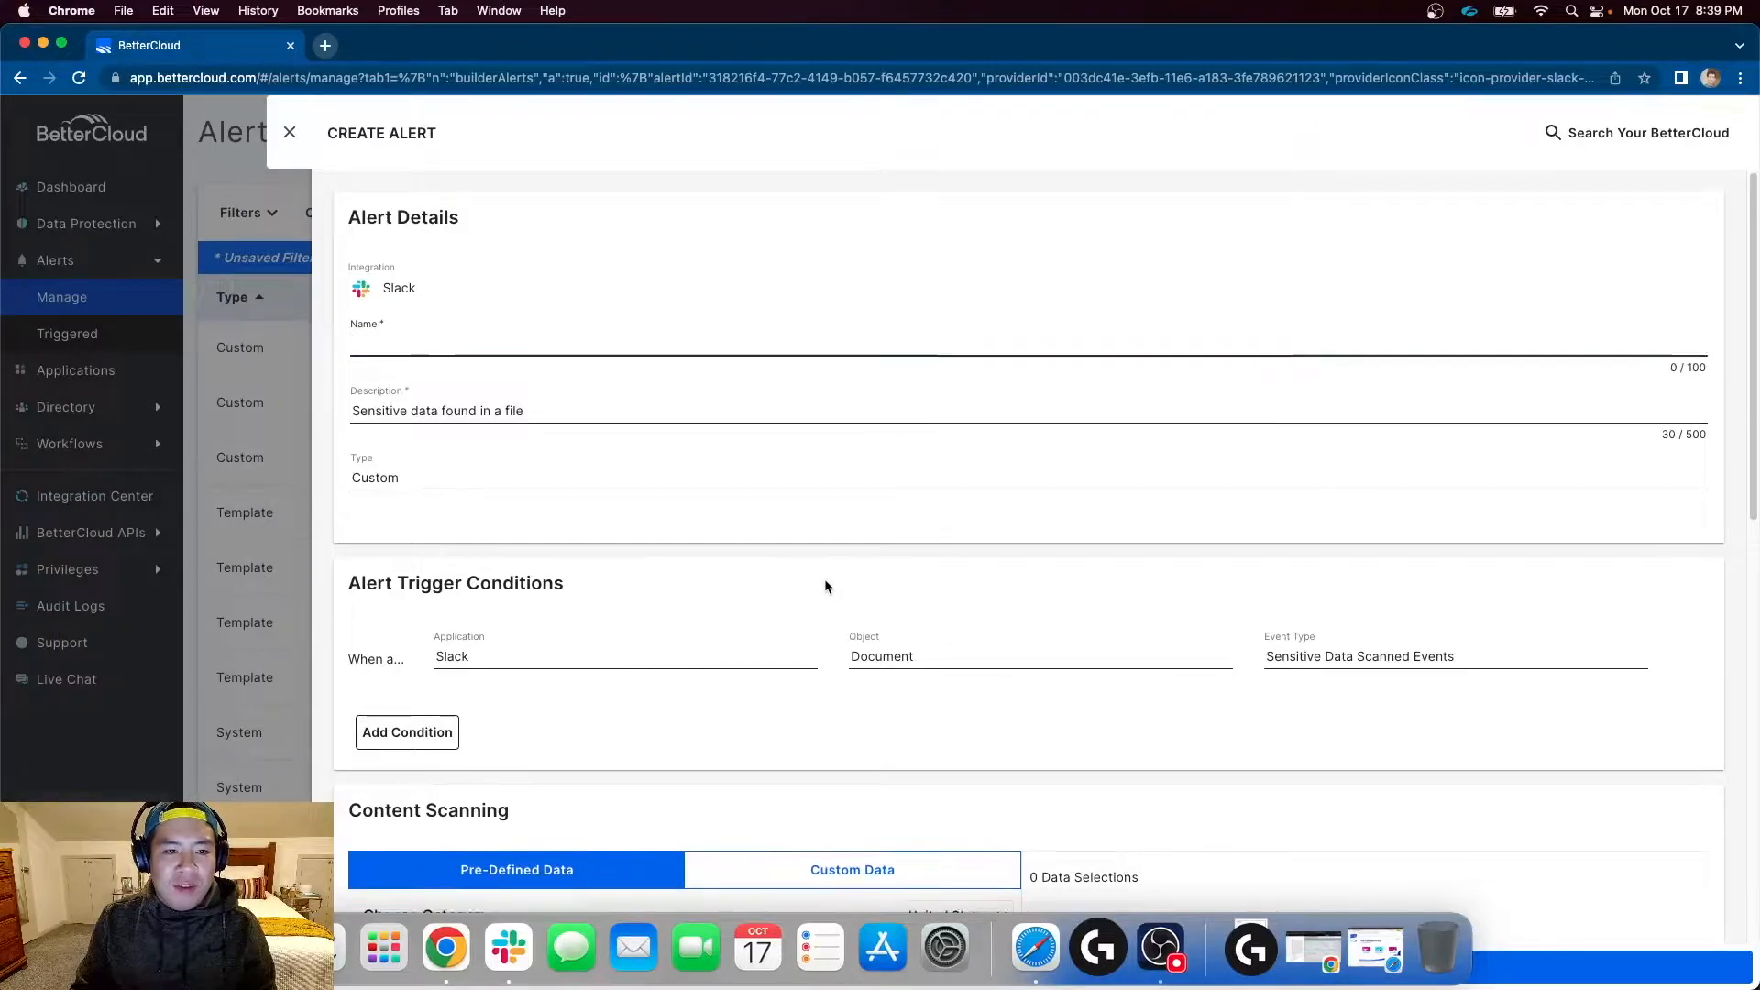
scroll(825, 586, down, 1)
scroll(825, 581, down, 5)
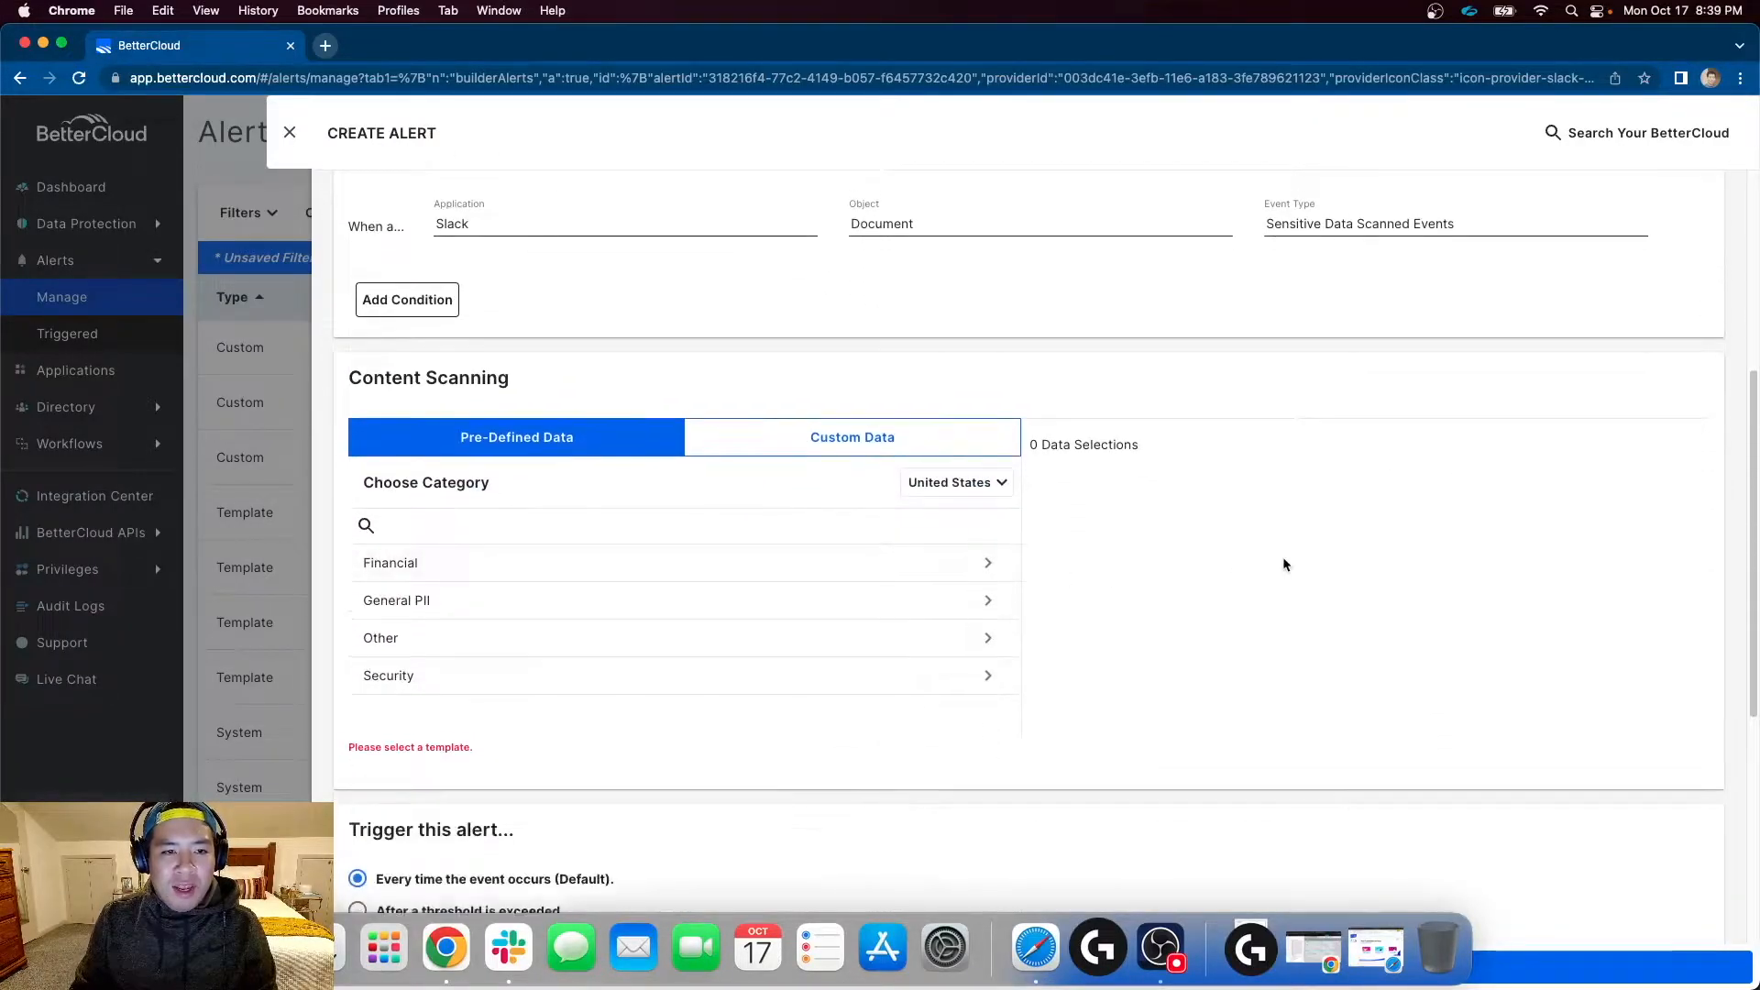
scroll(1284, 562, up, 6)
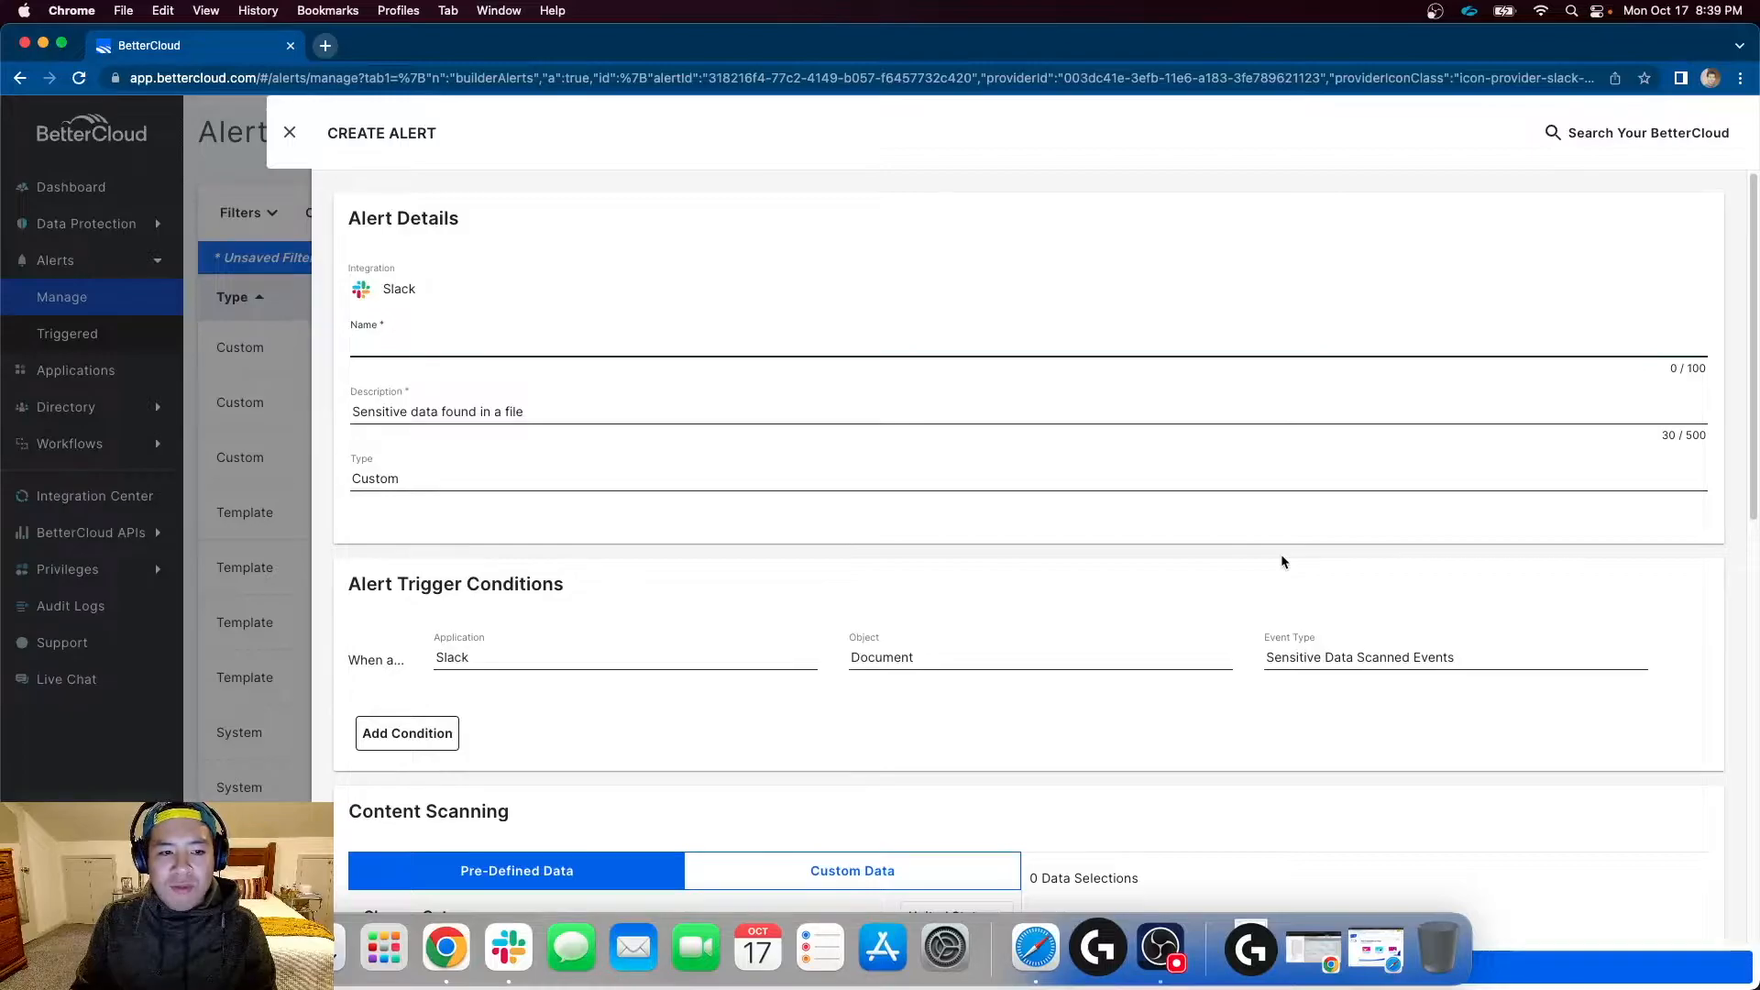
scroll(1282, 562, down, 3)
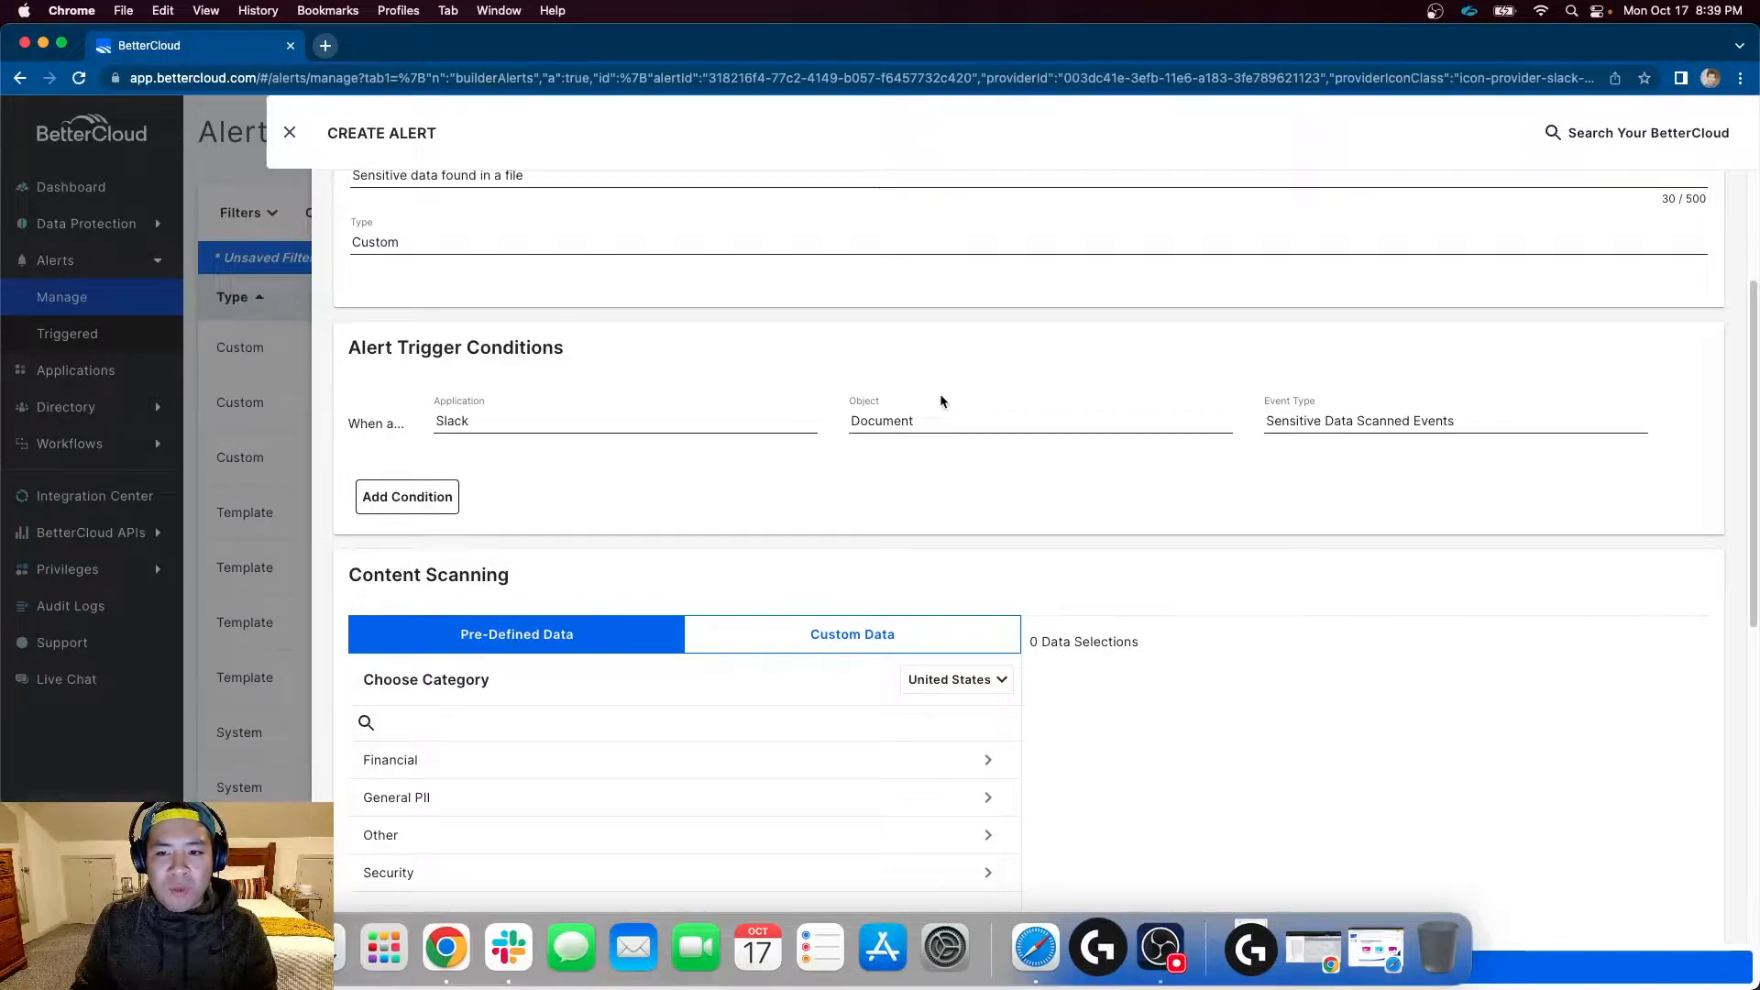
scroll(1219, 550, down, 3)
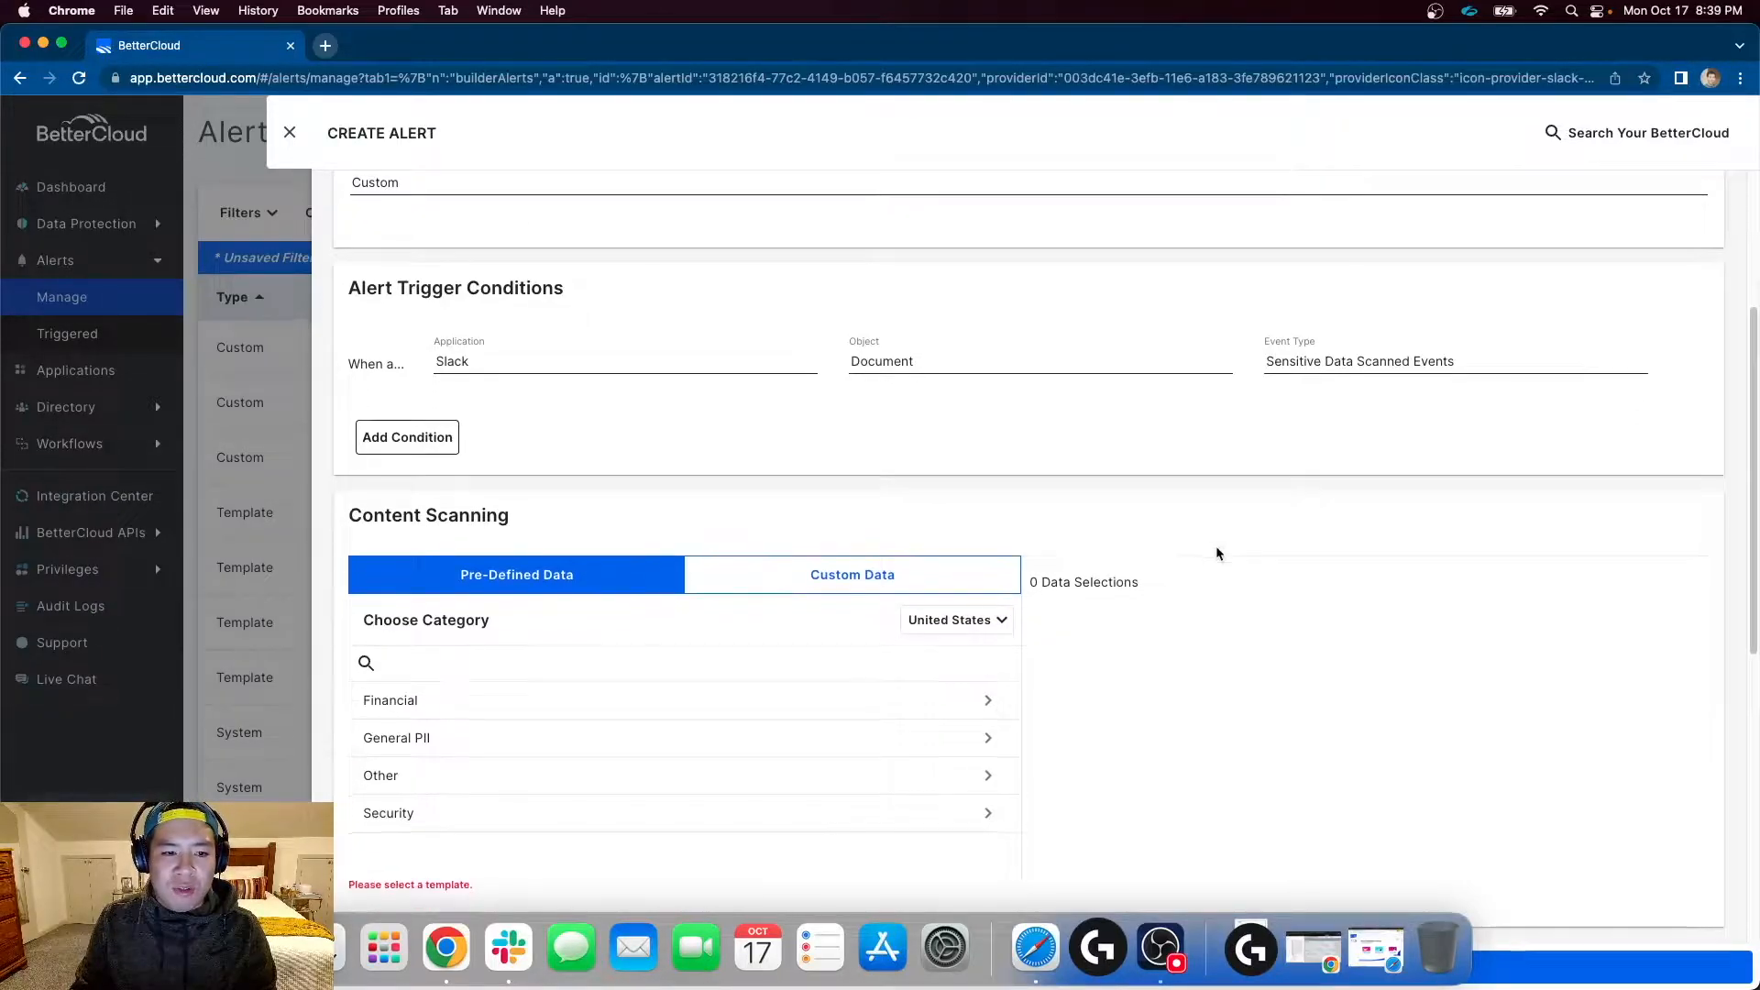
scroll(1255, 558, down, 3)
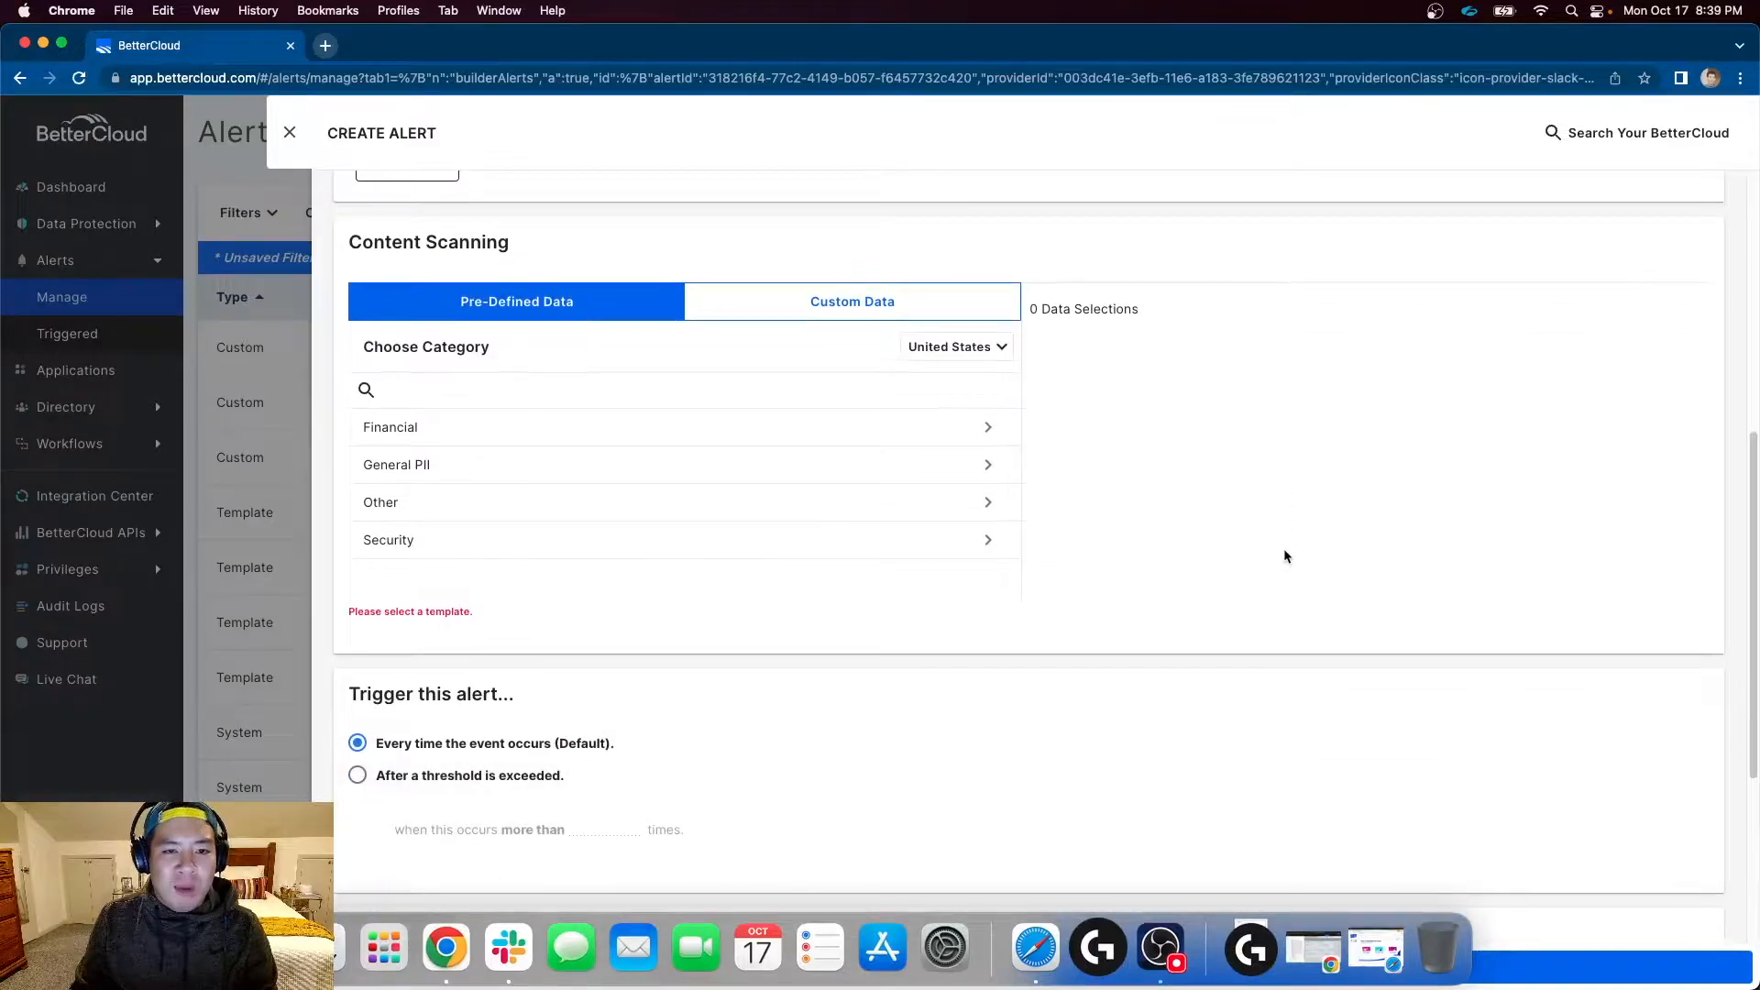
scroll(1285, 557, down, 1)
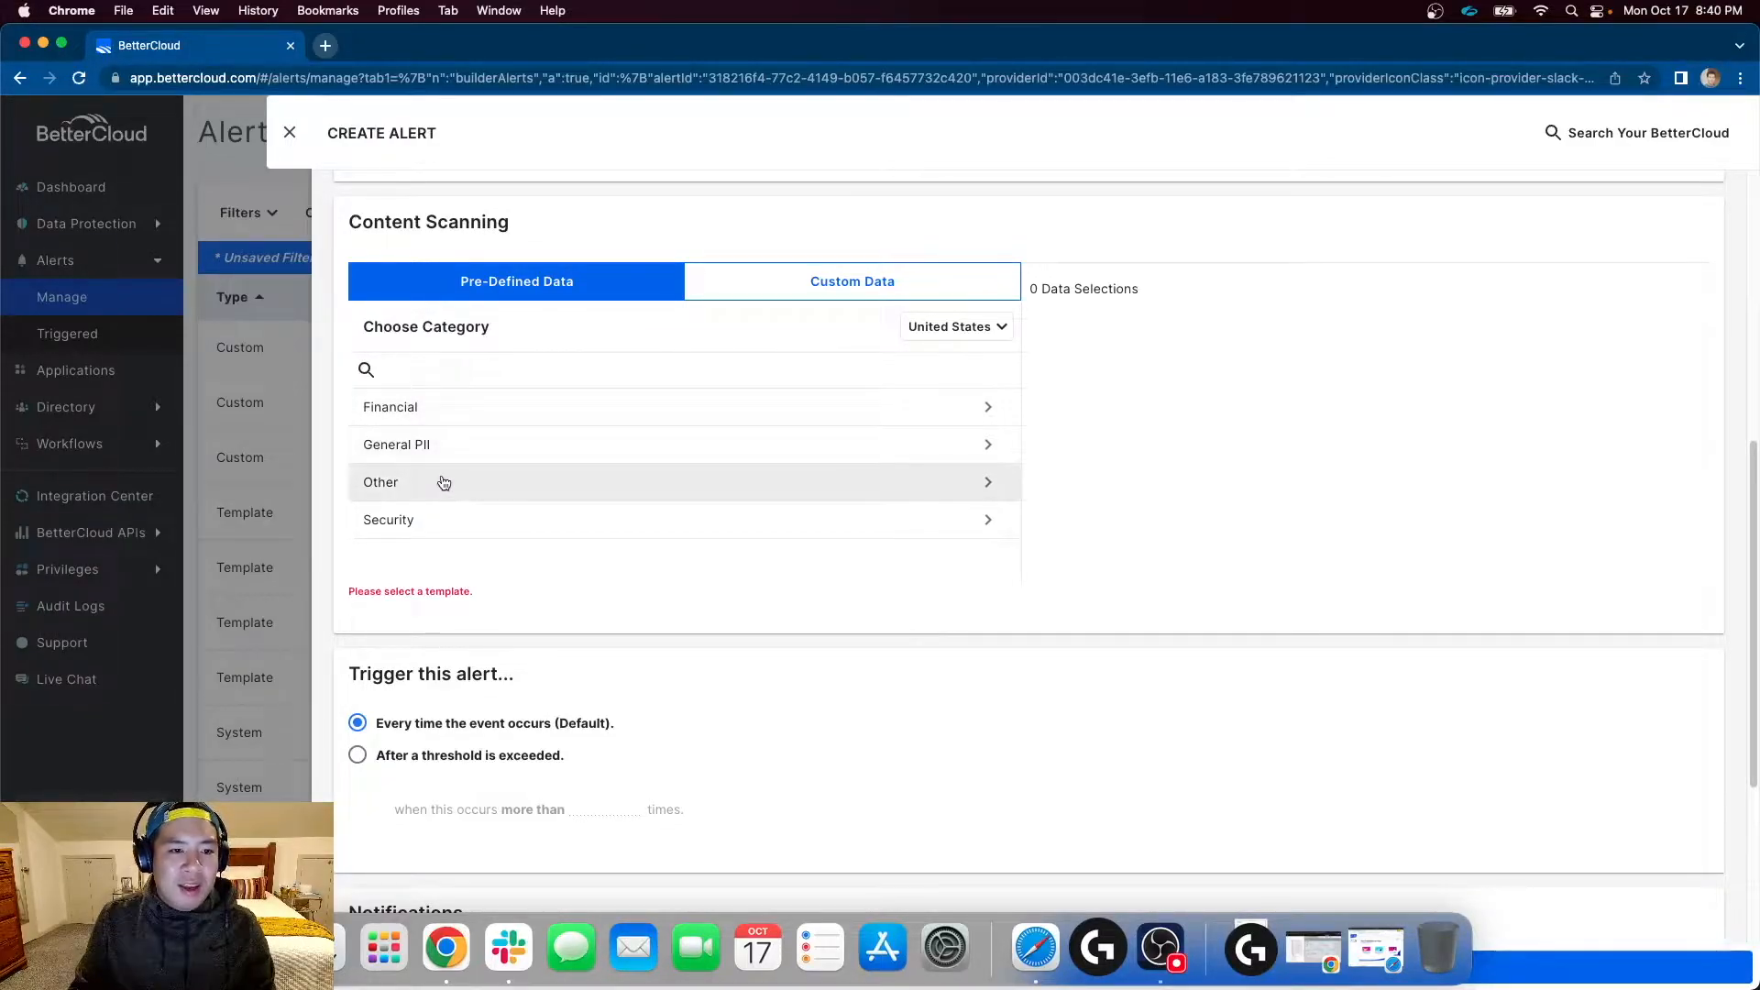
scroll(443, 483, down, 1)
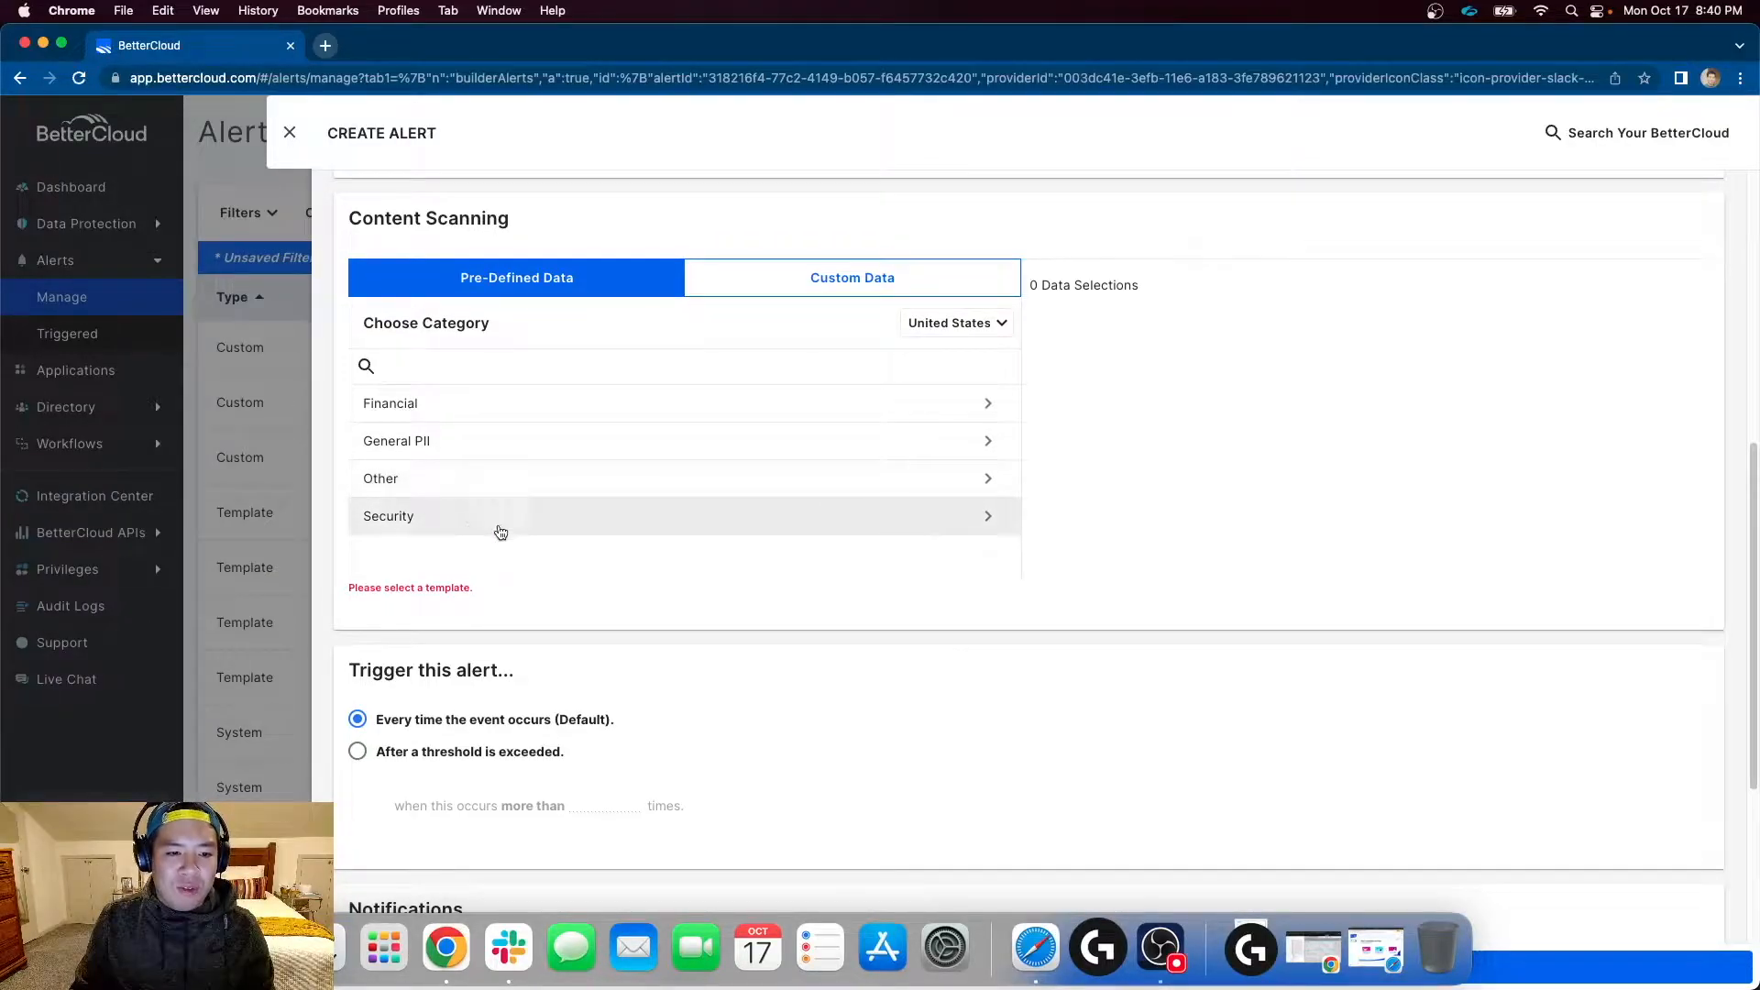
Step: Examine the template's trigger frequency and notification options, and close it without creating an alert
scroll(1190, 574, down, 3)
scroll(1171, 622, down, 5)
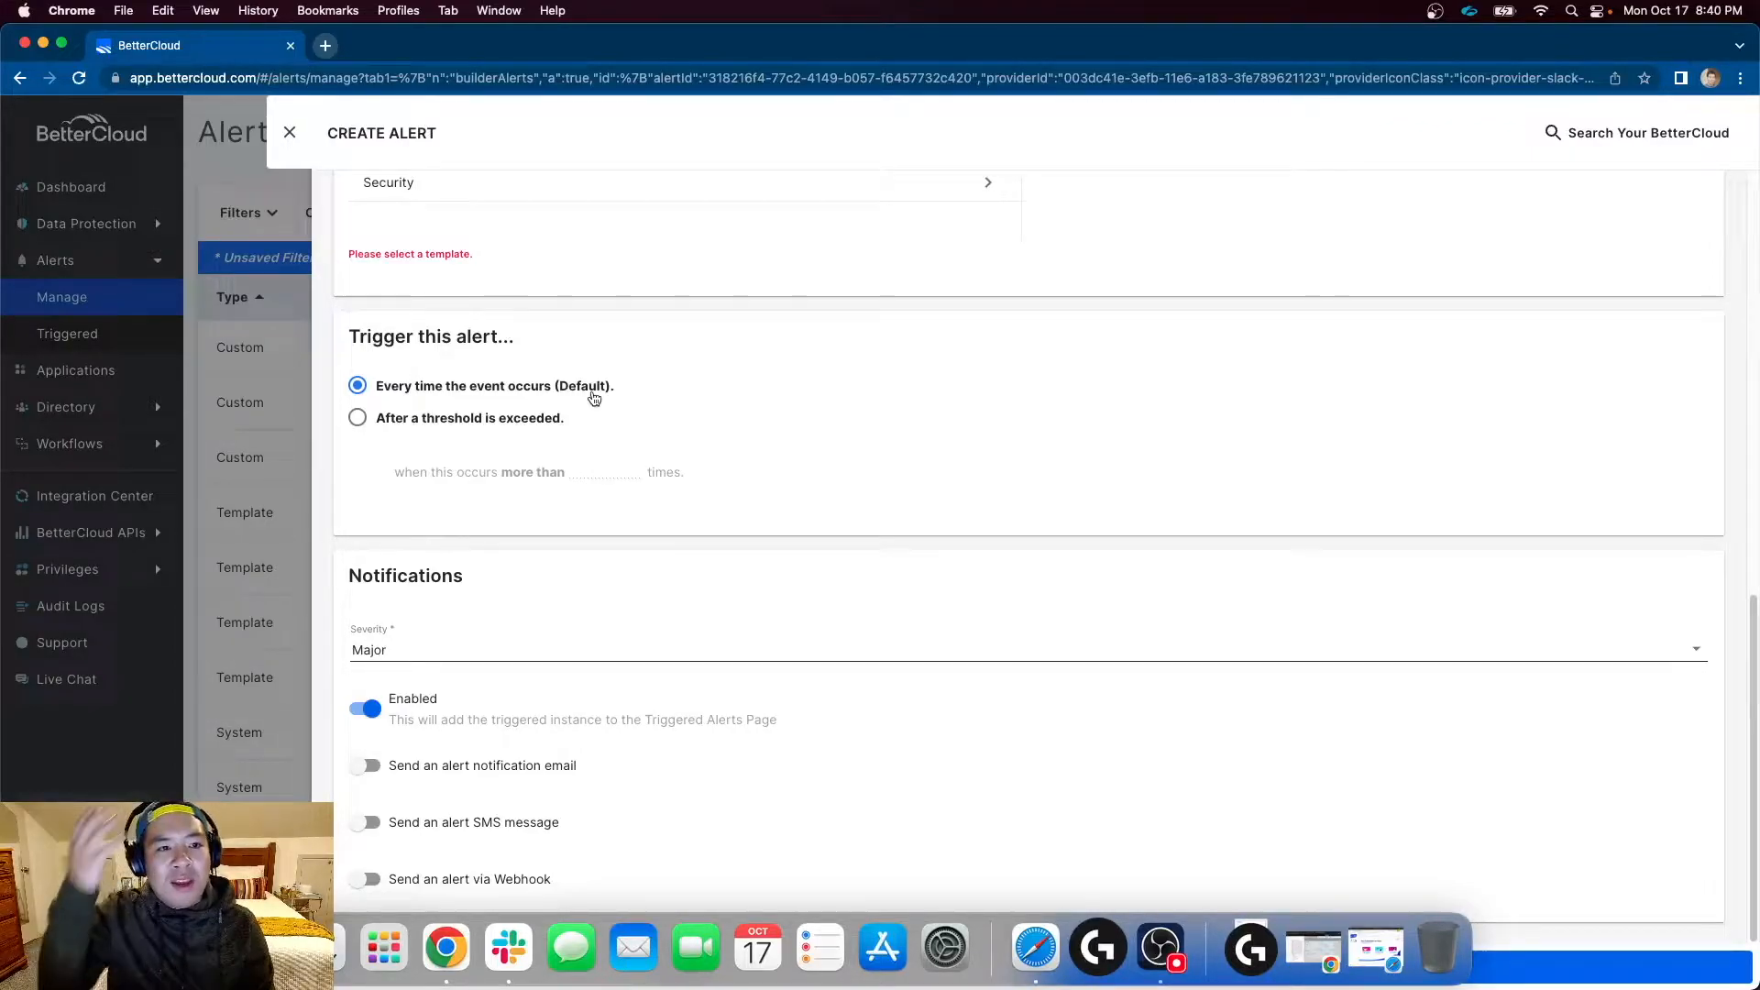
scroll(1039, 468, up, 5)
scroll(1039, 468, up, 6)
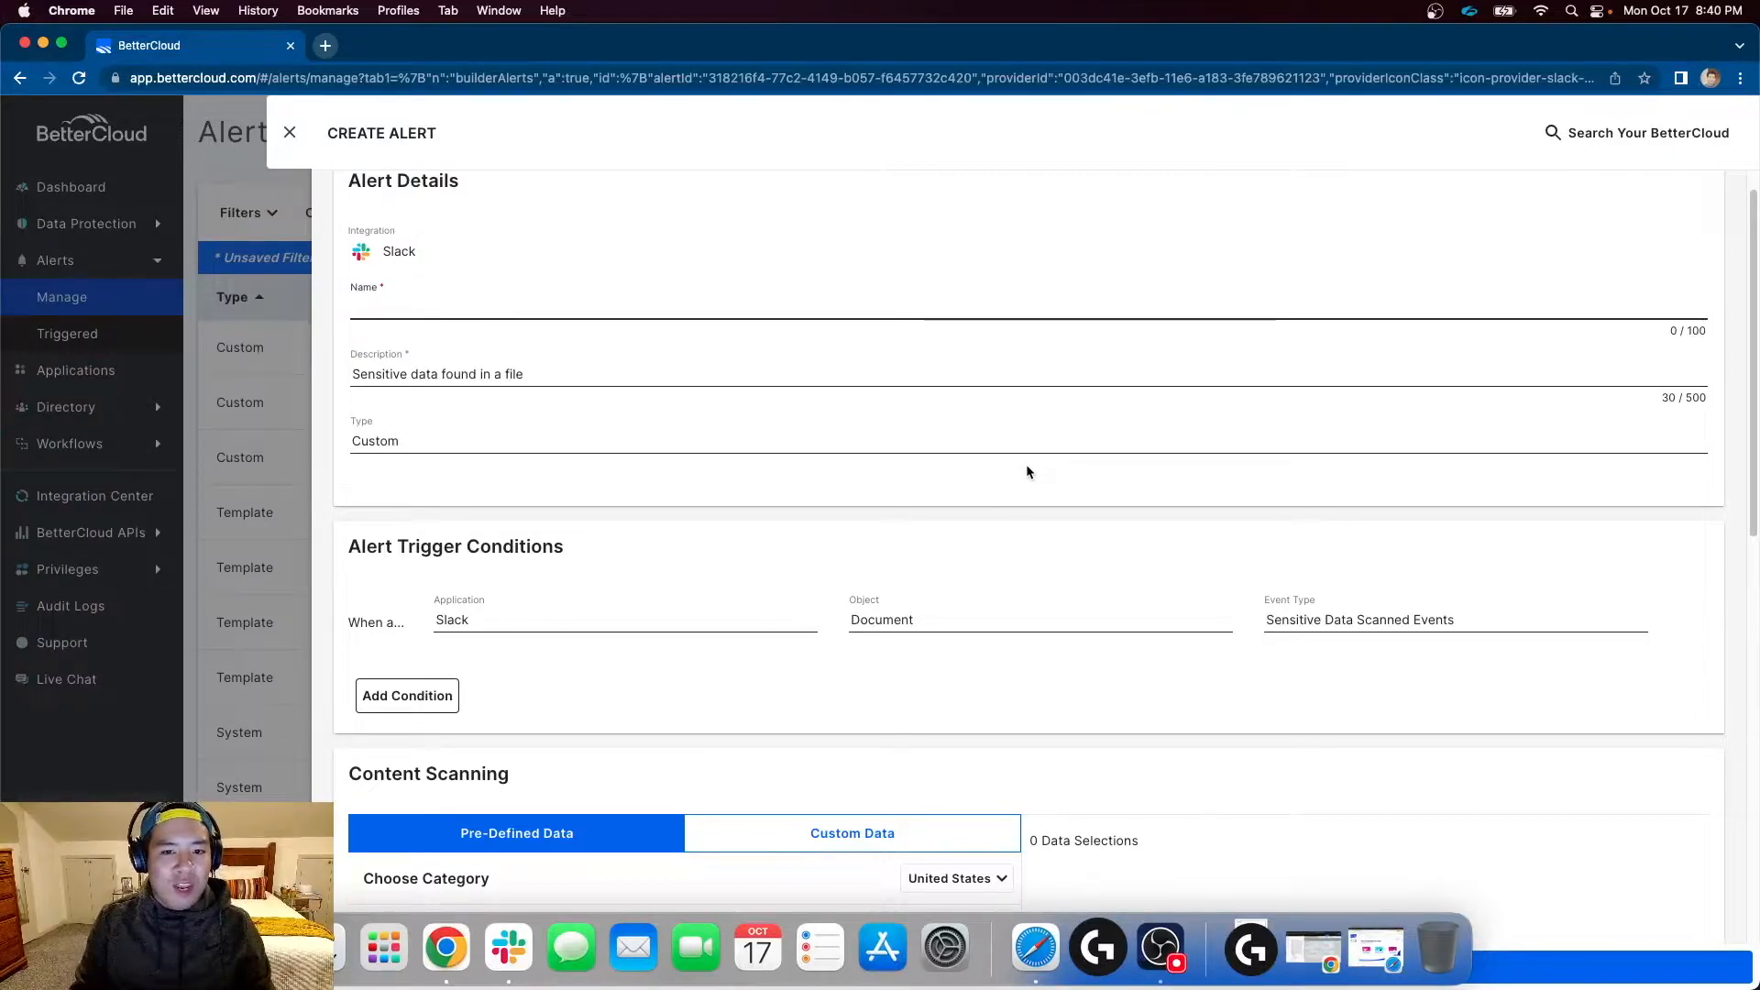
scroll(1028, 472, down, 1)
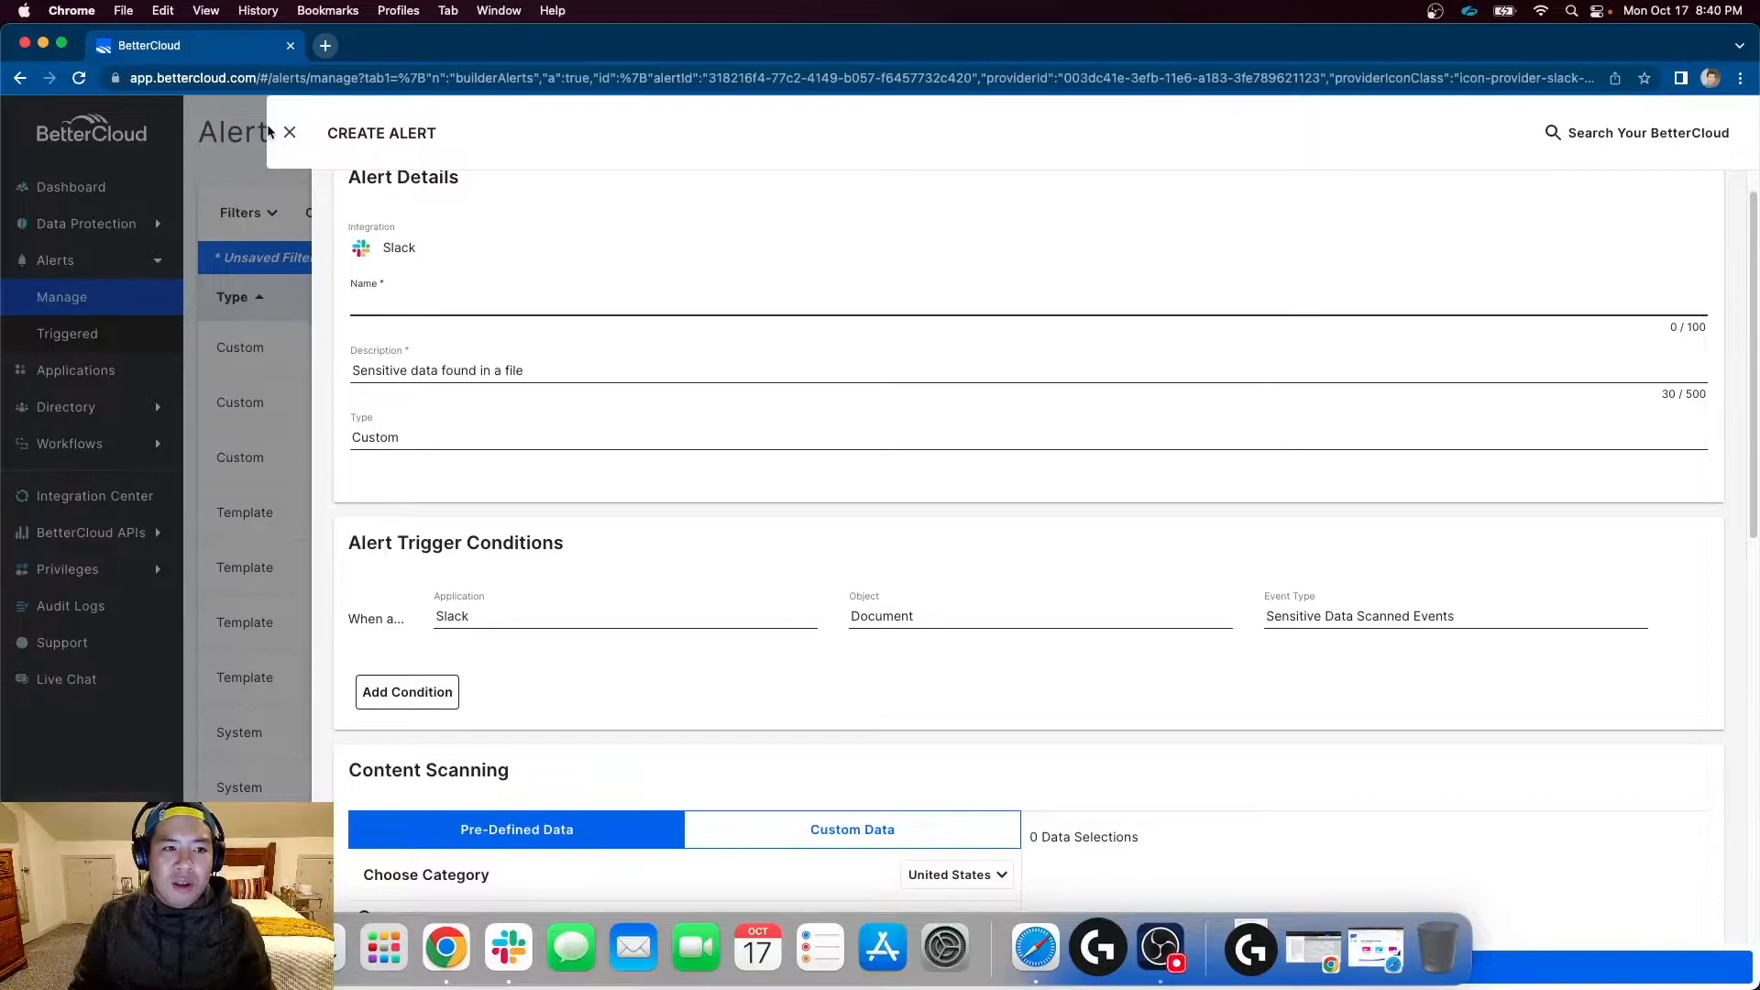
click(290, 132)
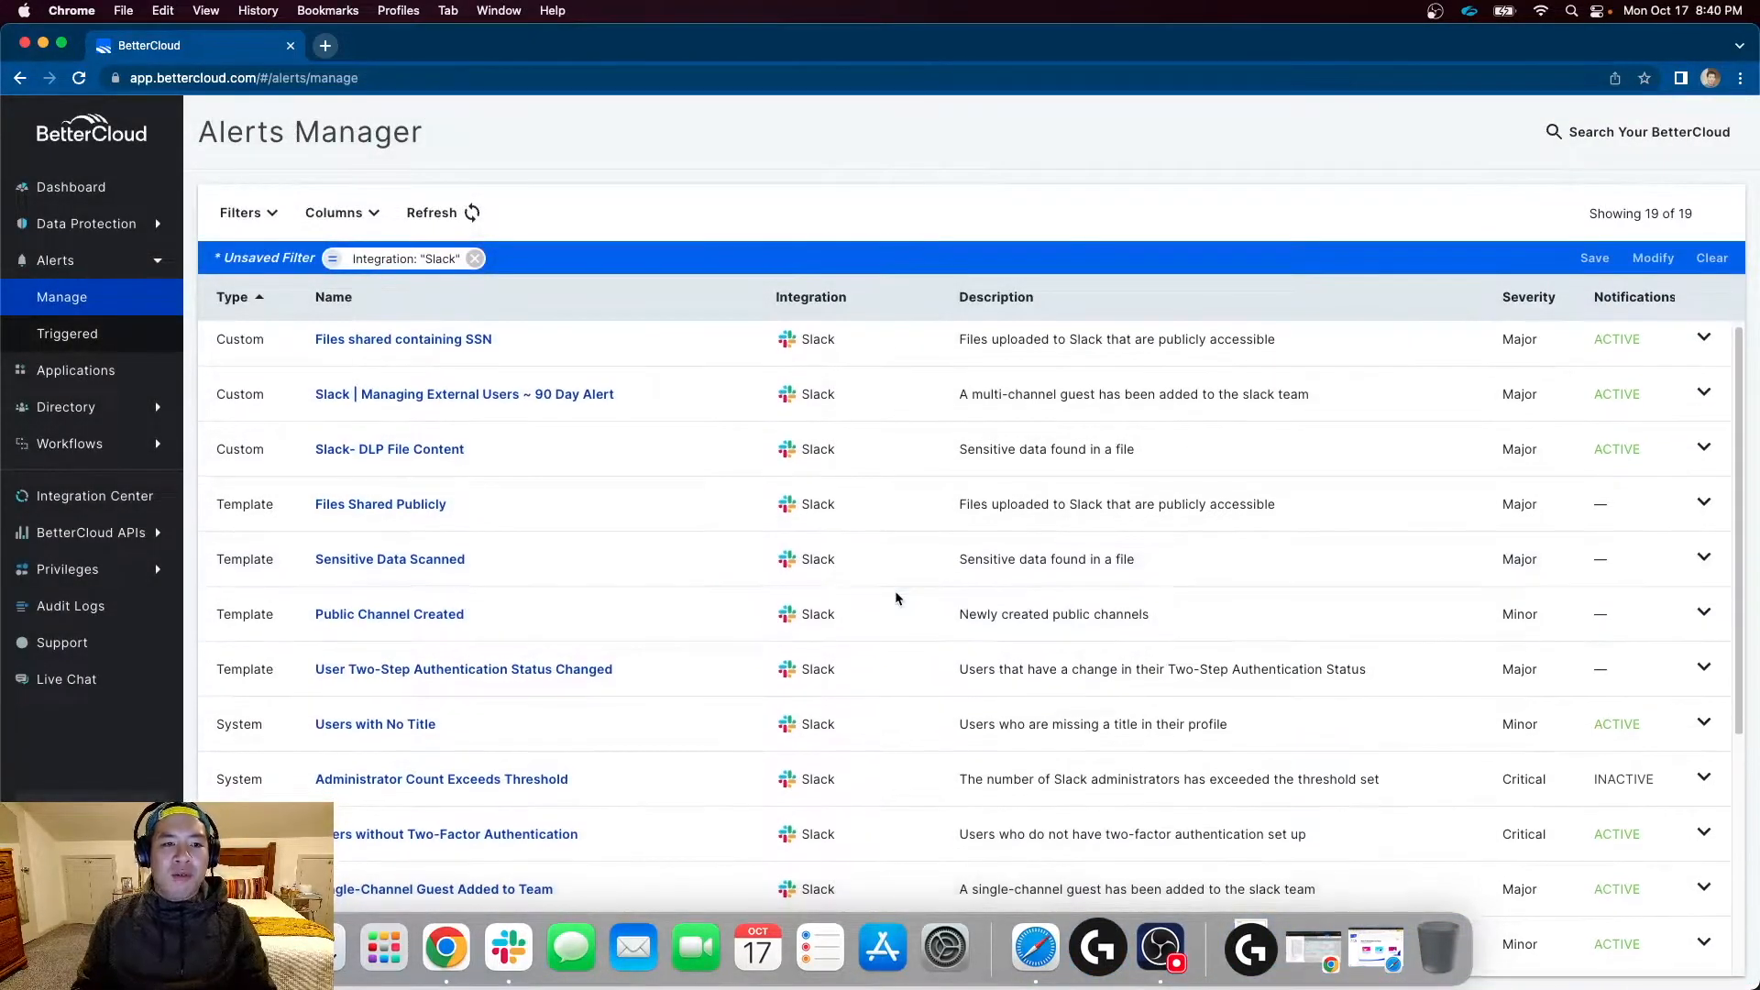
Step: Review the threshold and notification settings of the Administrator Count Exceeds Threshold alert for Slack, and close it unchanged
scroll(894, 825, down, 1)
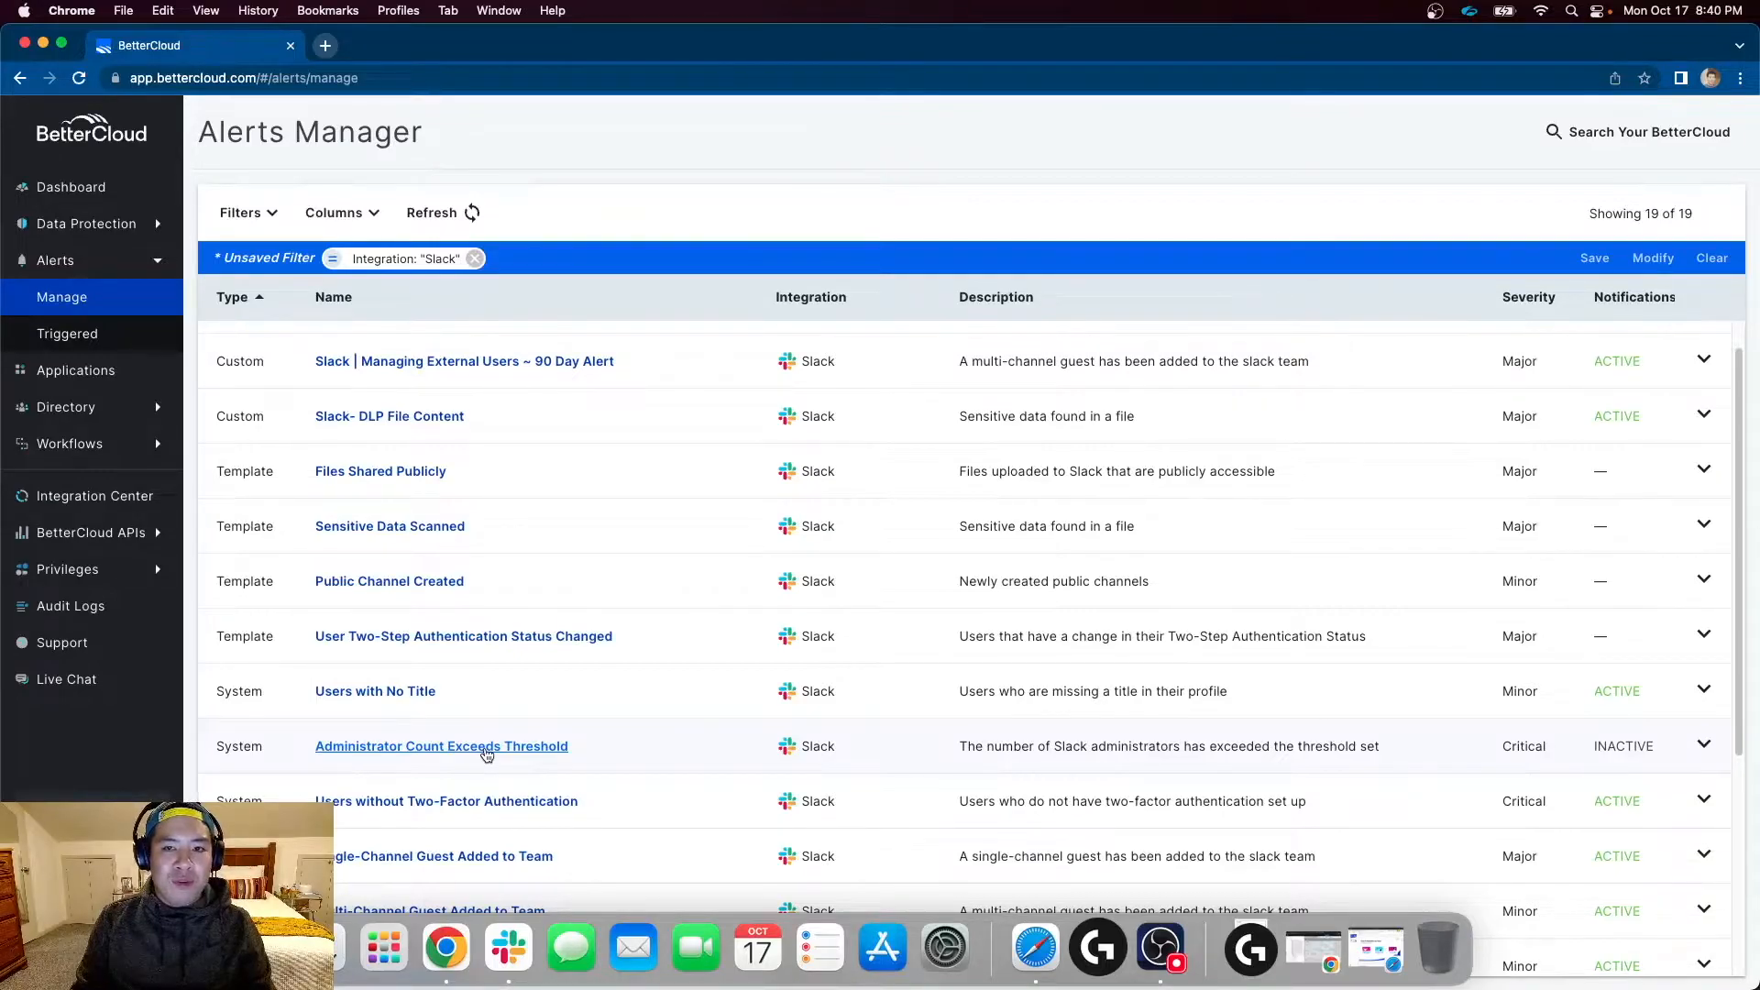
click(487, 749)
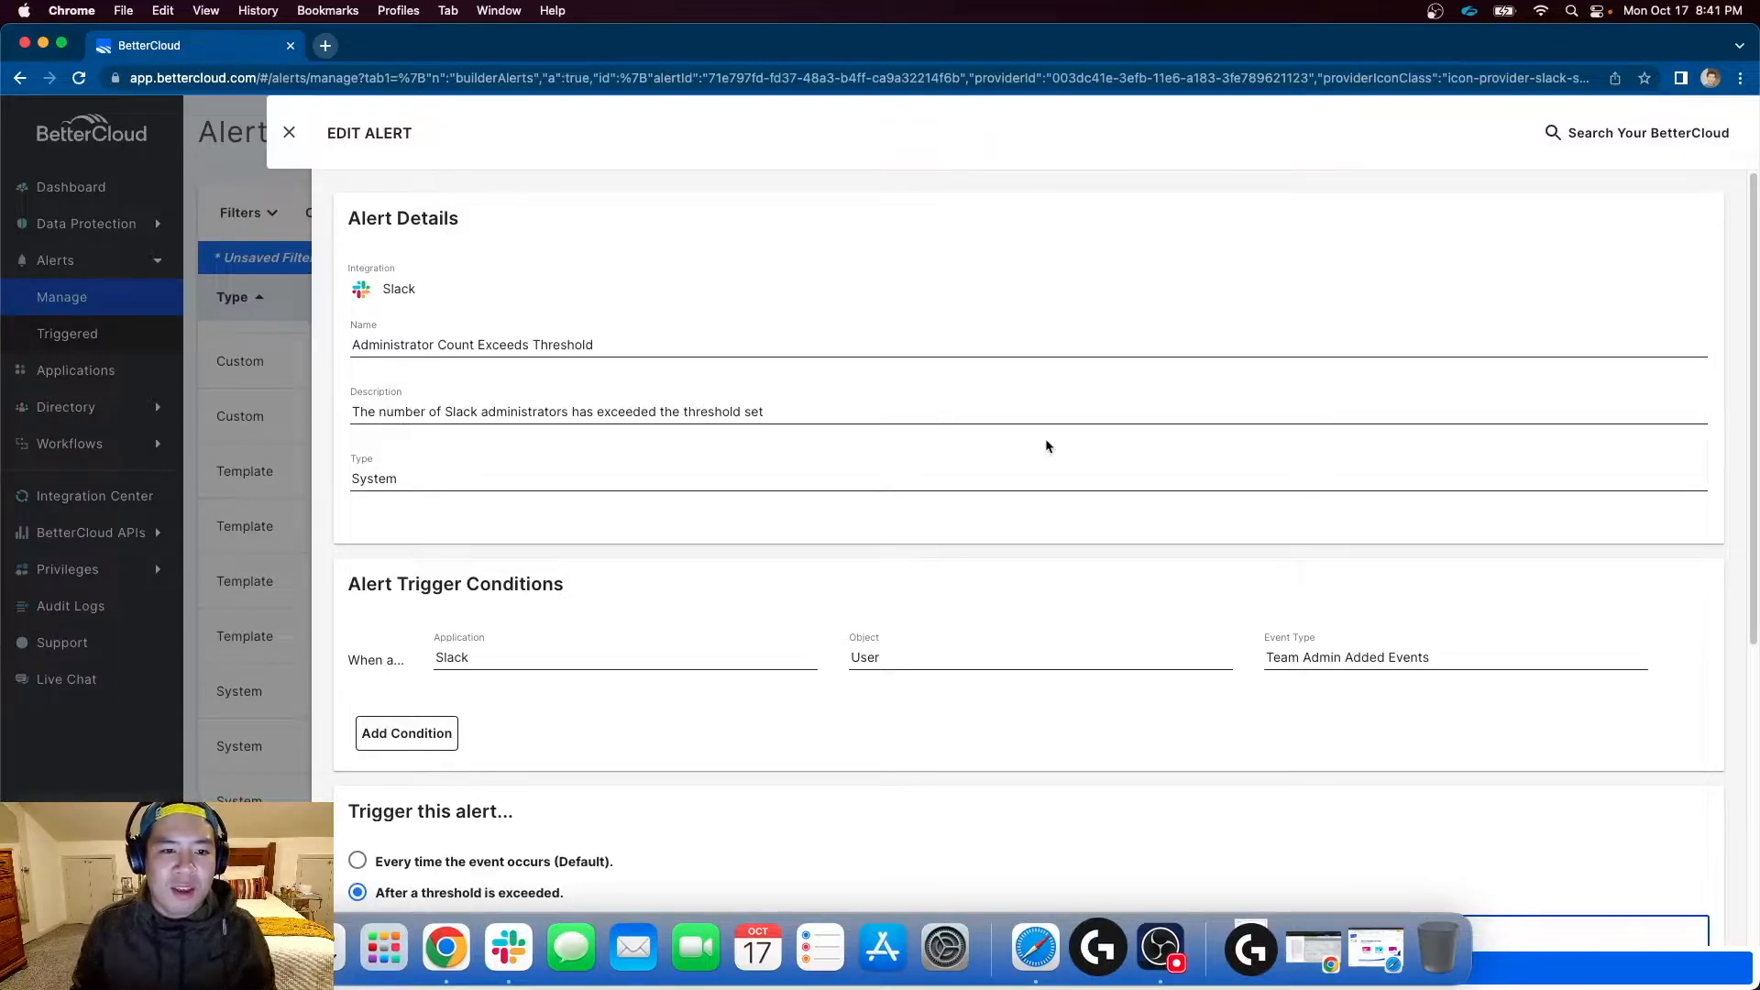
scroll(970, 603, down, 3)
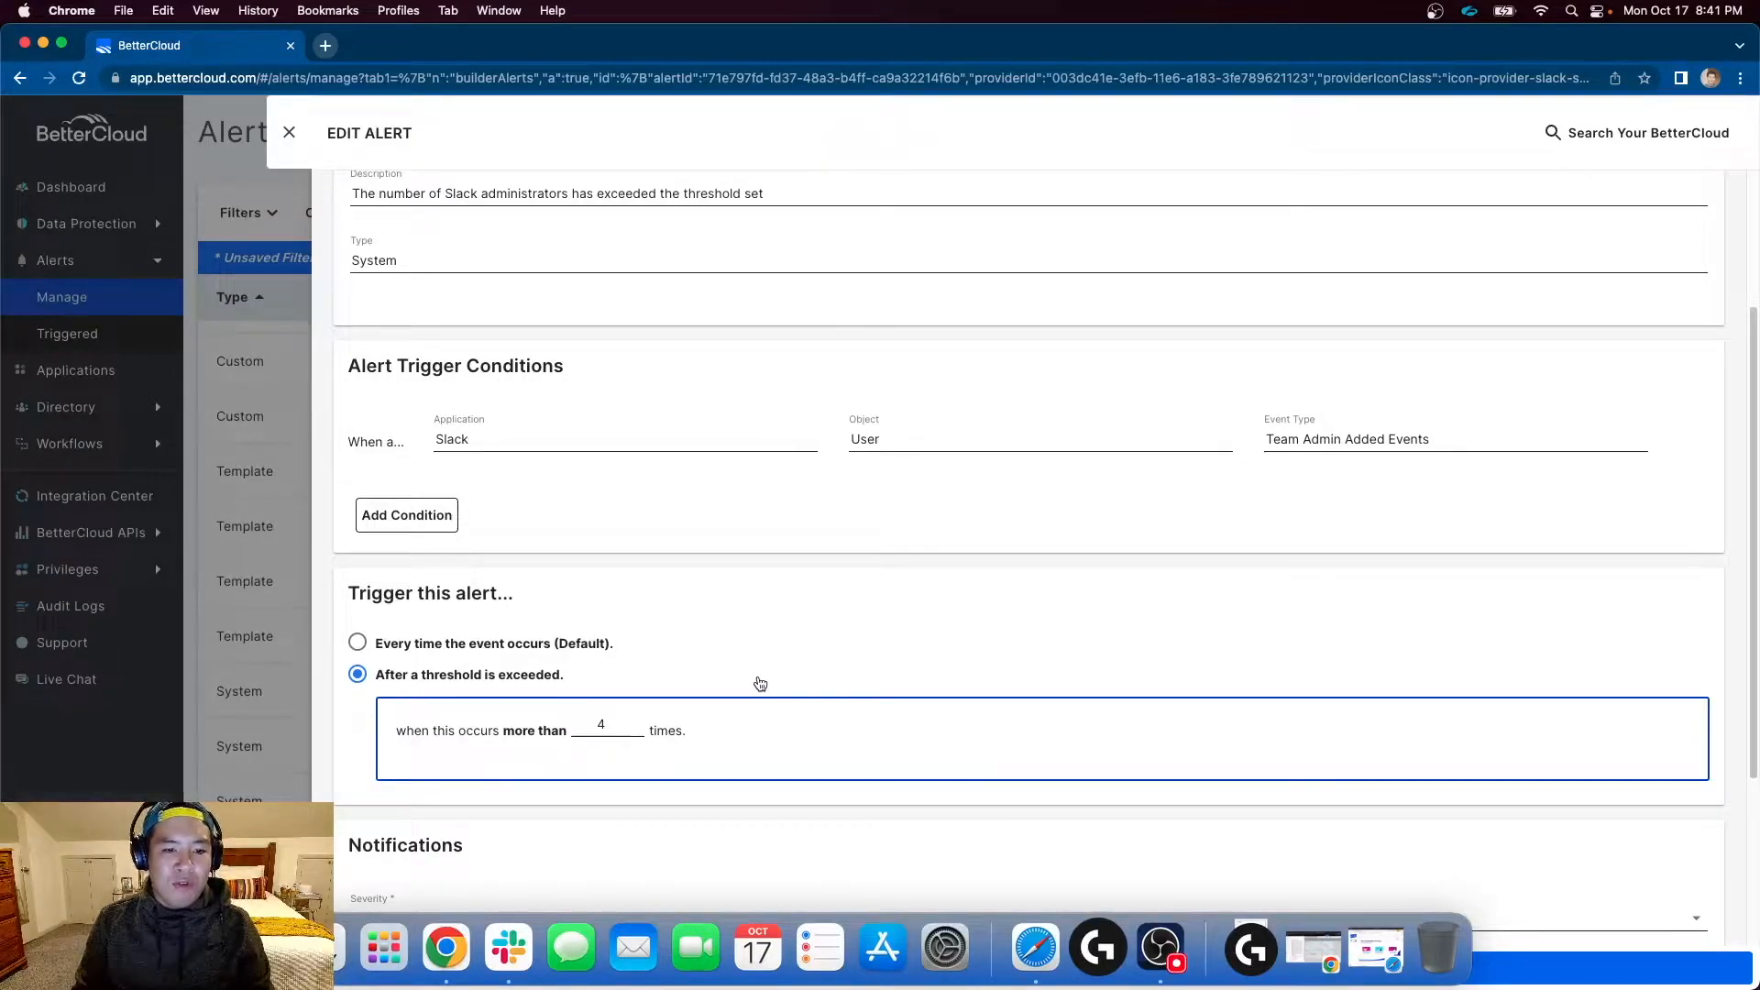
scroll(760, 683, down, 3)
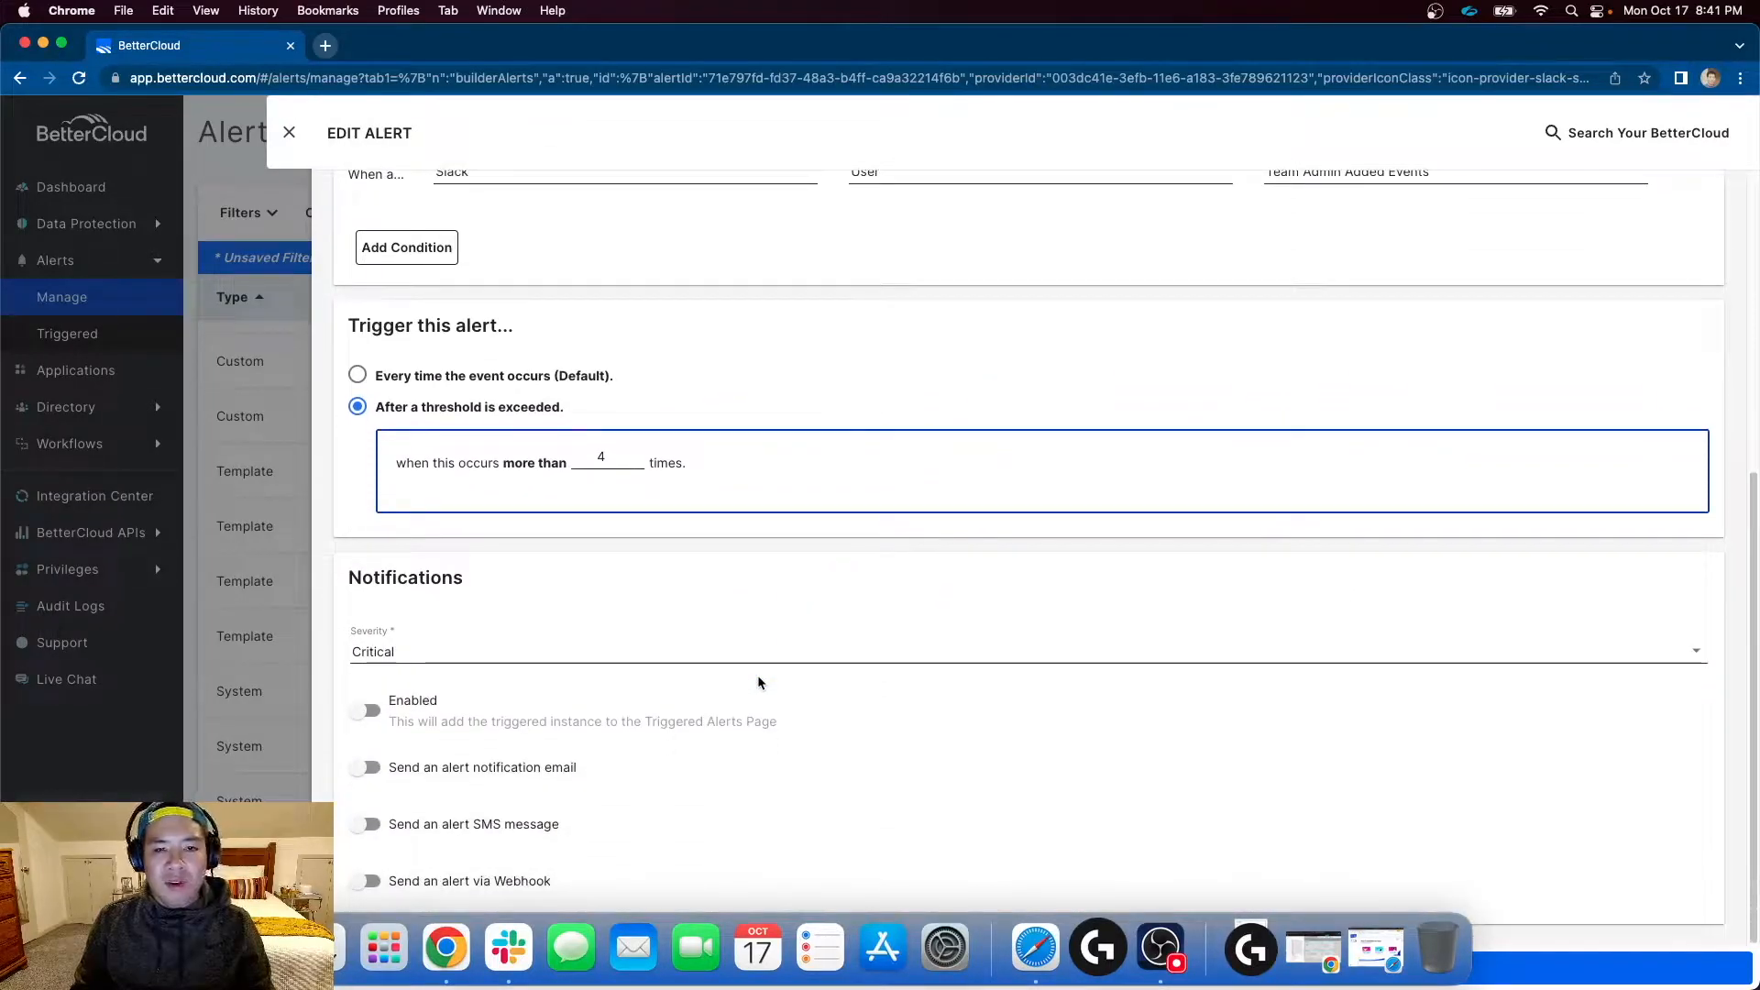
click(290, 132)
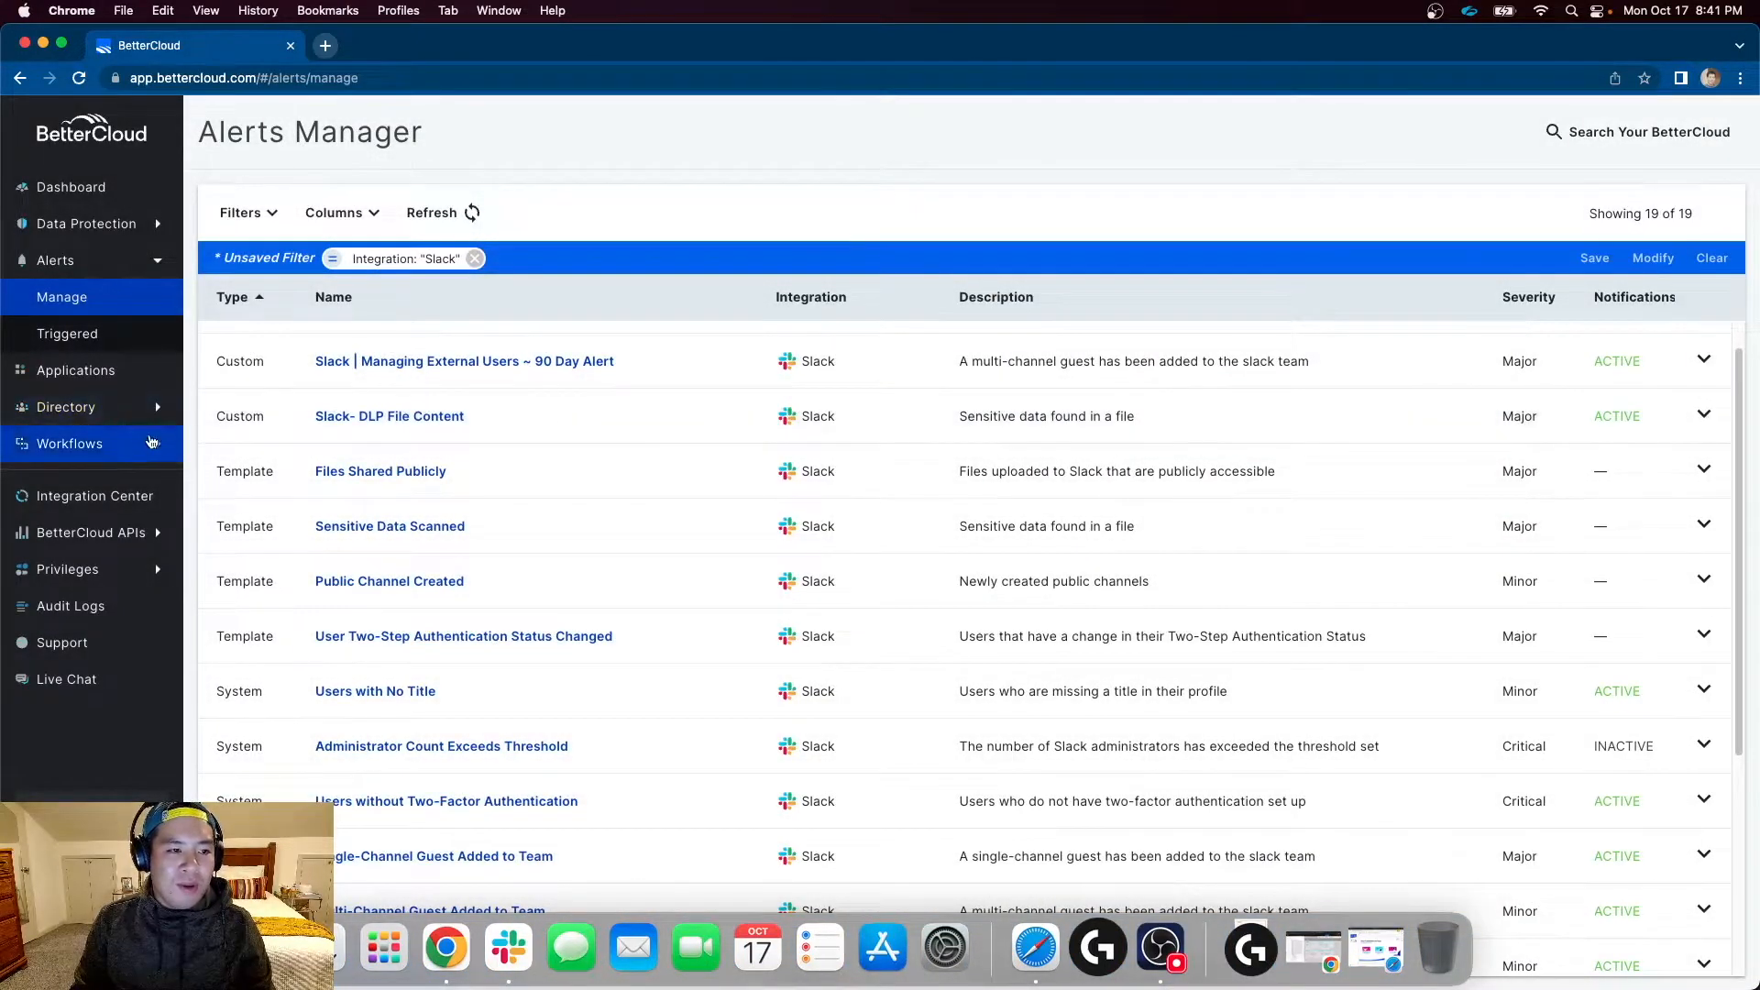
Step: Start a new workflow triggered by the Slack alert Administrator Count Exceeds Threshold of the Revenue Ops Team
click(152, 440)
click(107, 412)
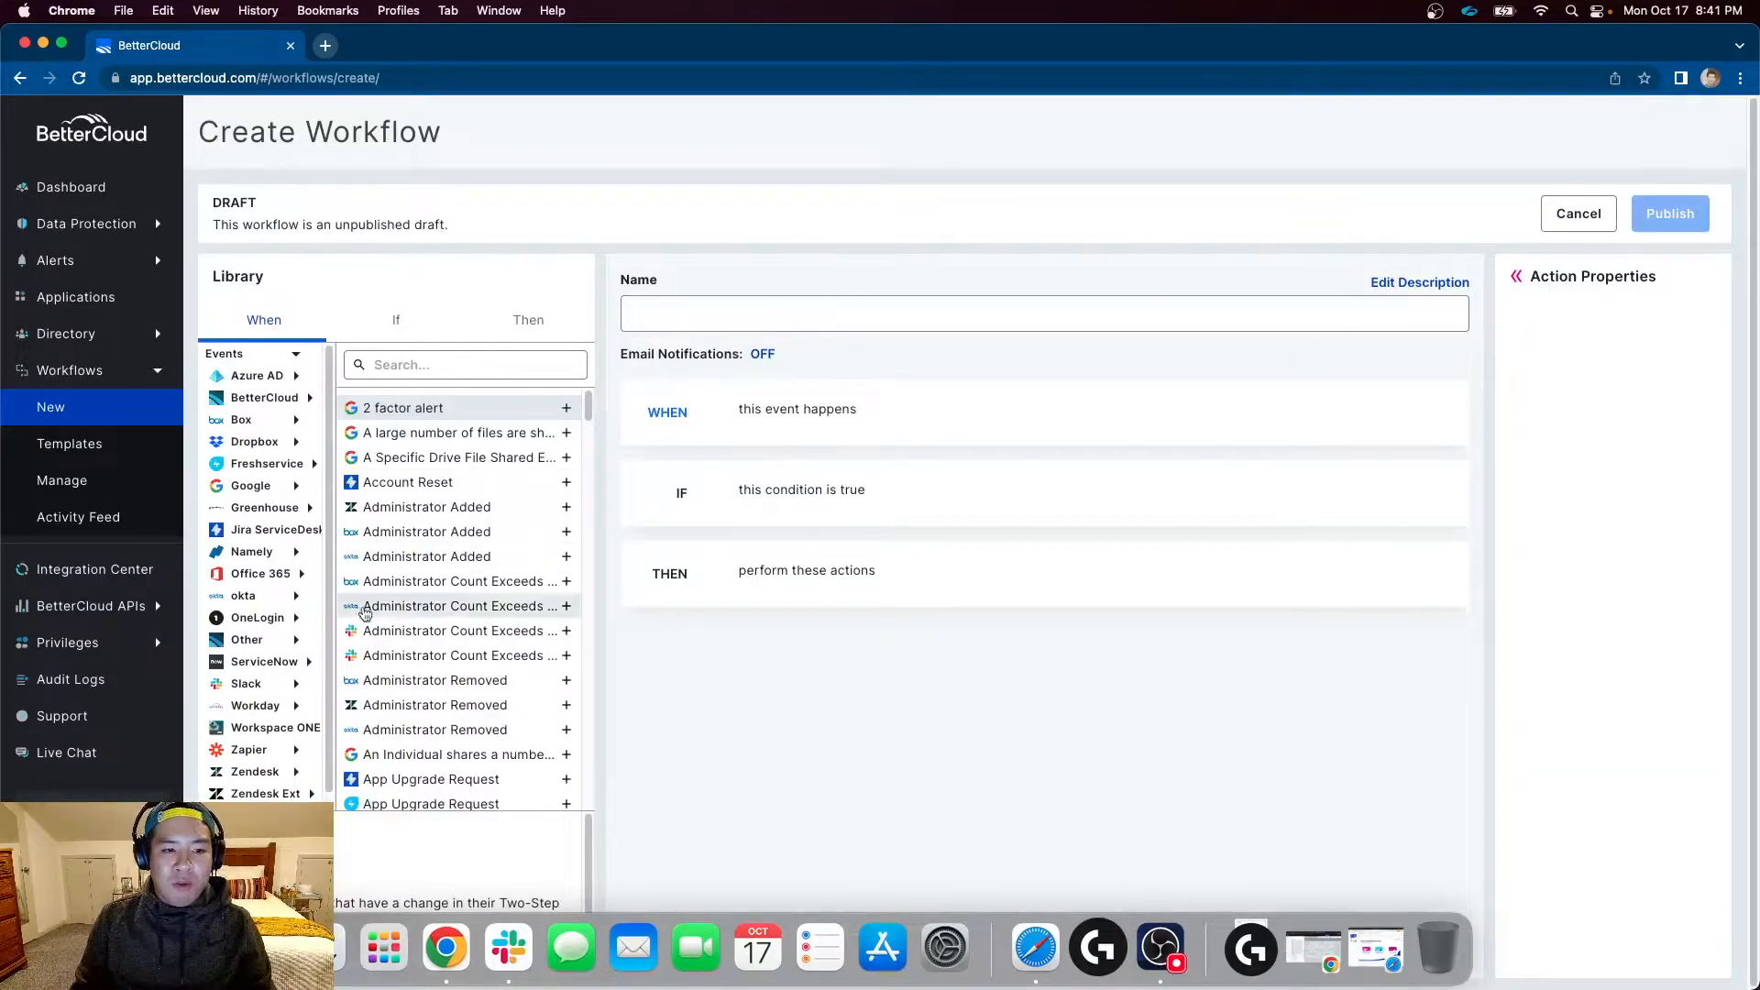
click(244, 685)
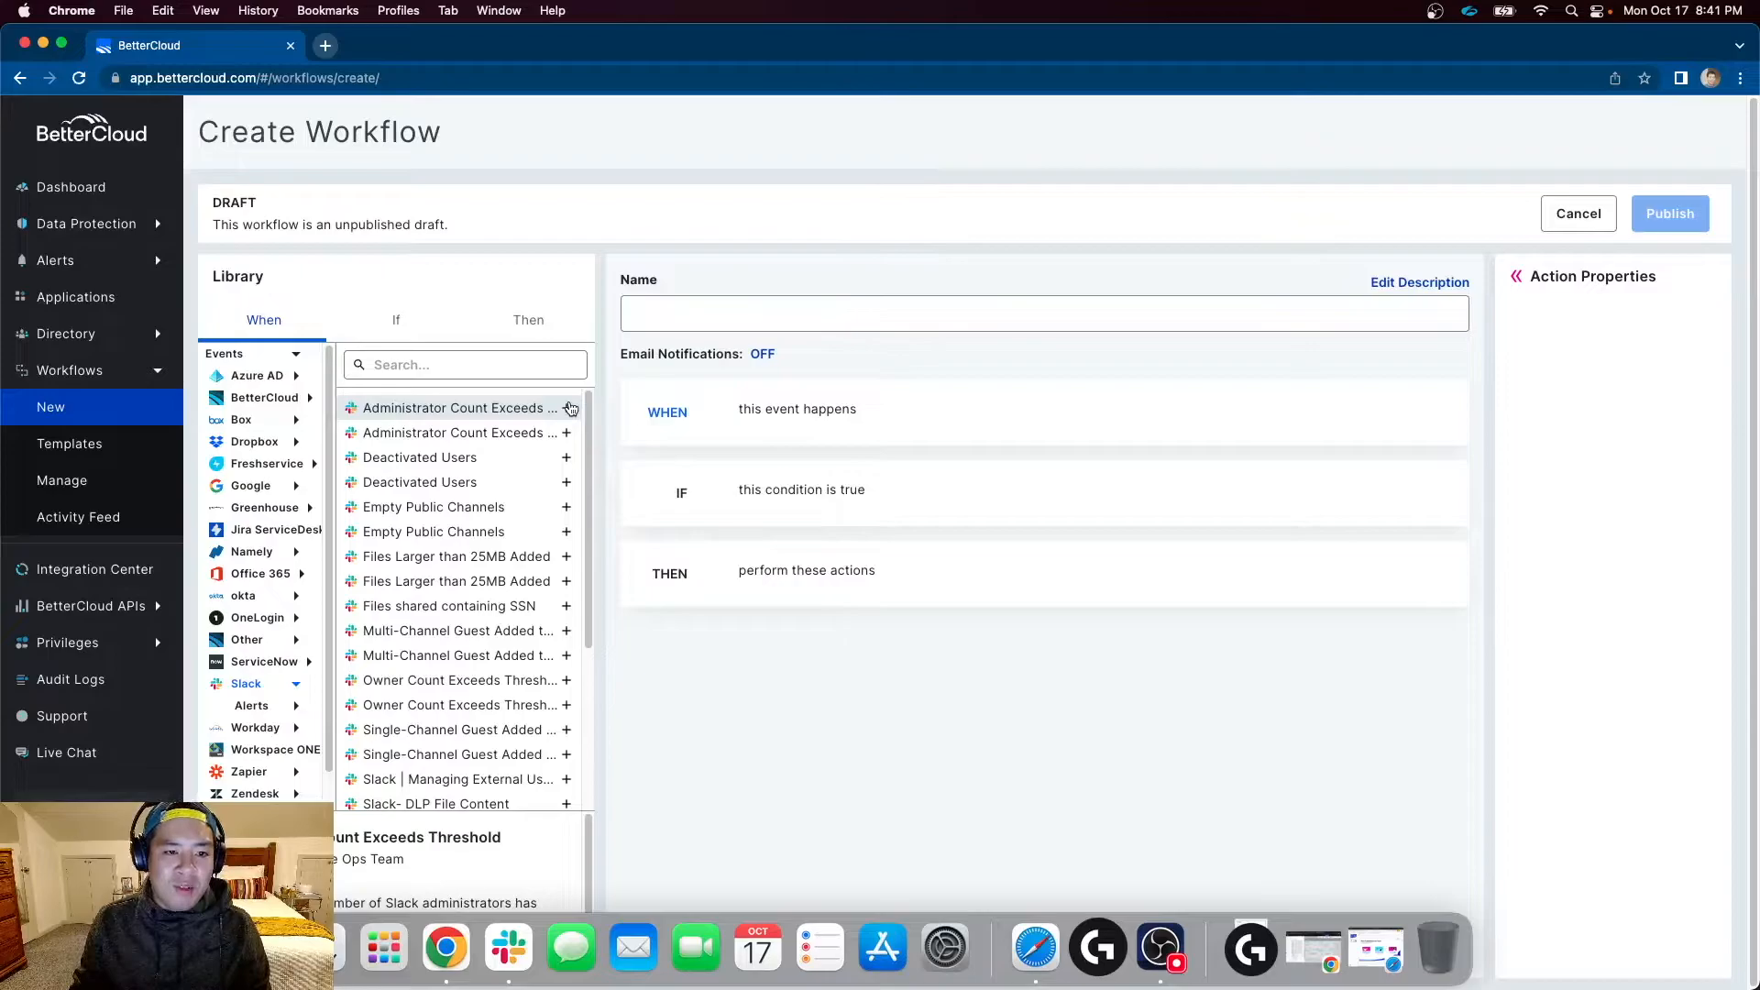
click(567, 409)
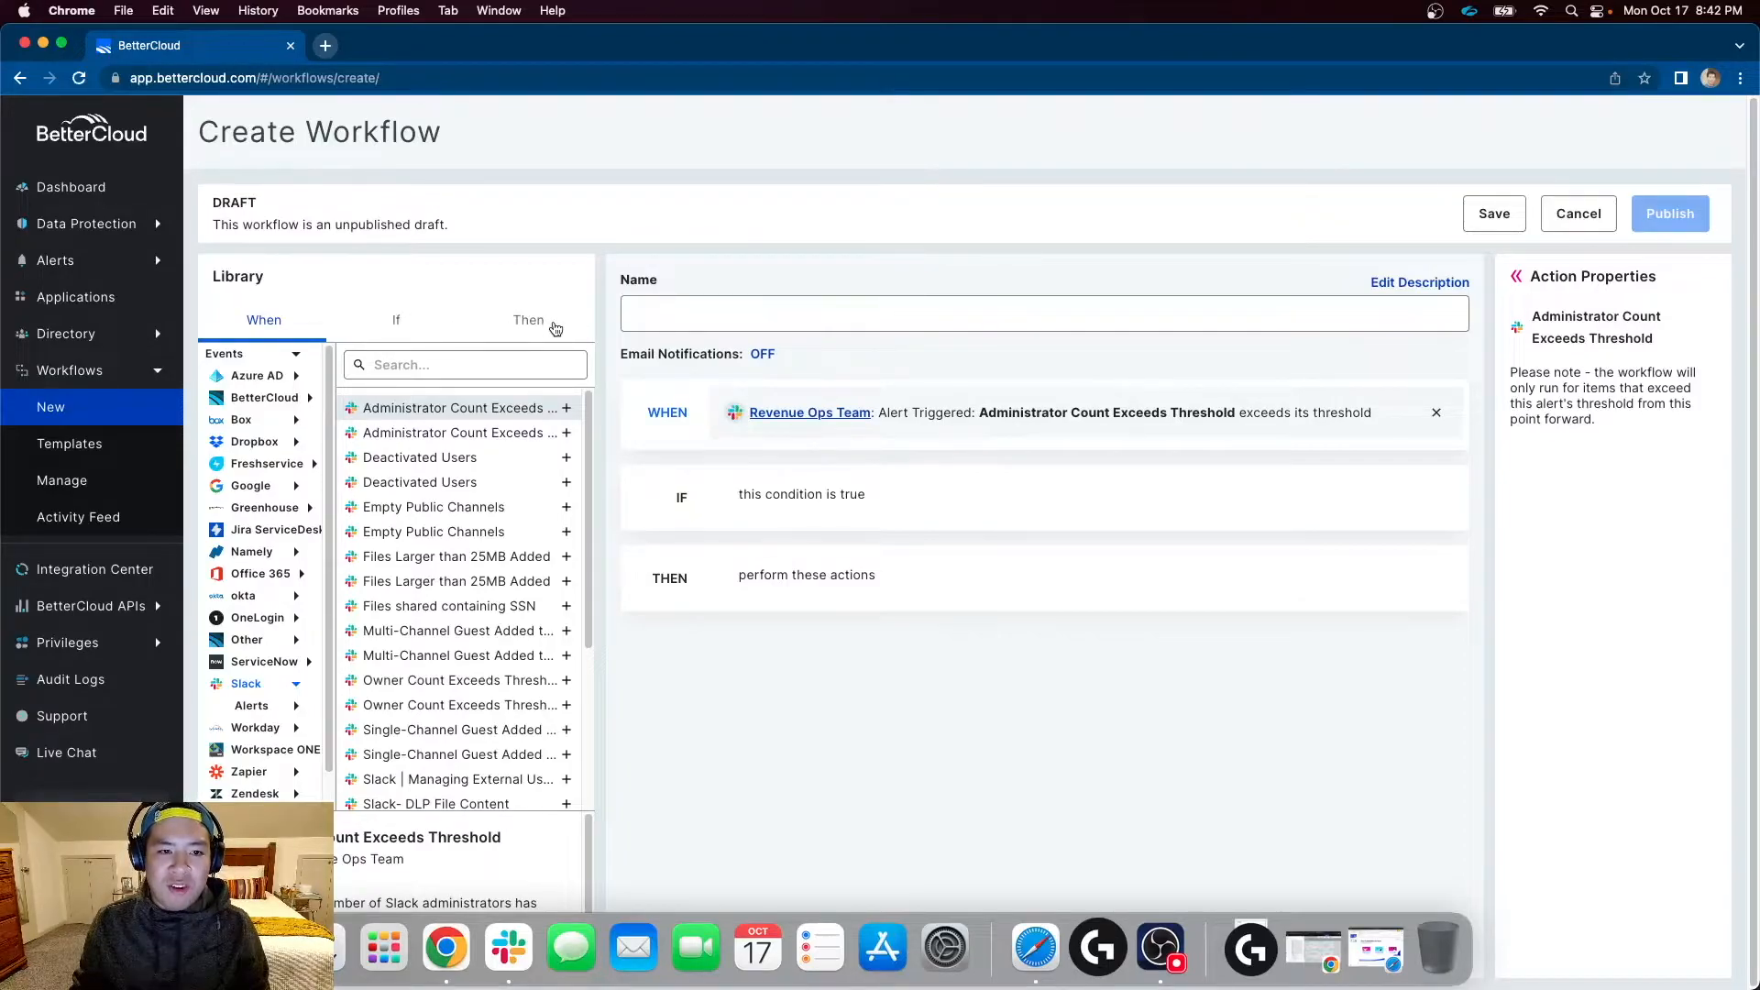
Step: Add the Slack Disable User action to the workflow's Then section
click(555, 329)
scroll(259, 669, down, 5)
scroll(259, 669, down, 8)
click(266, 712)
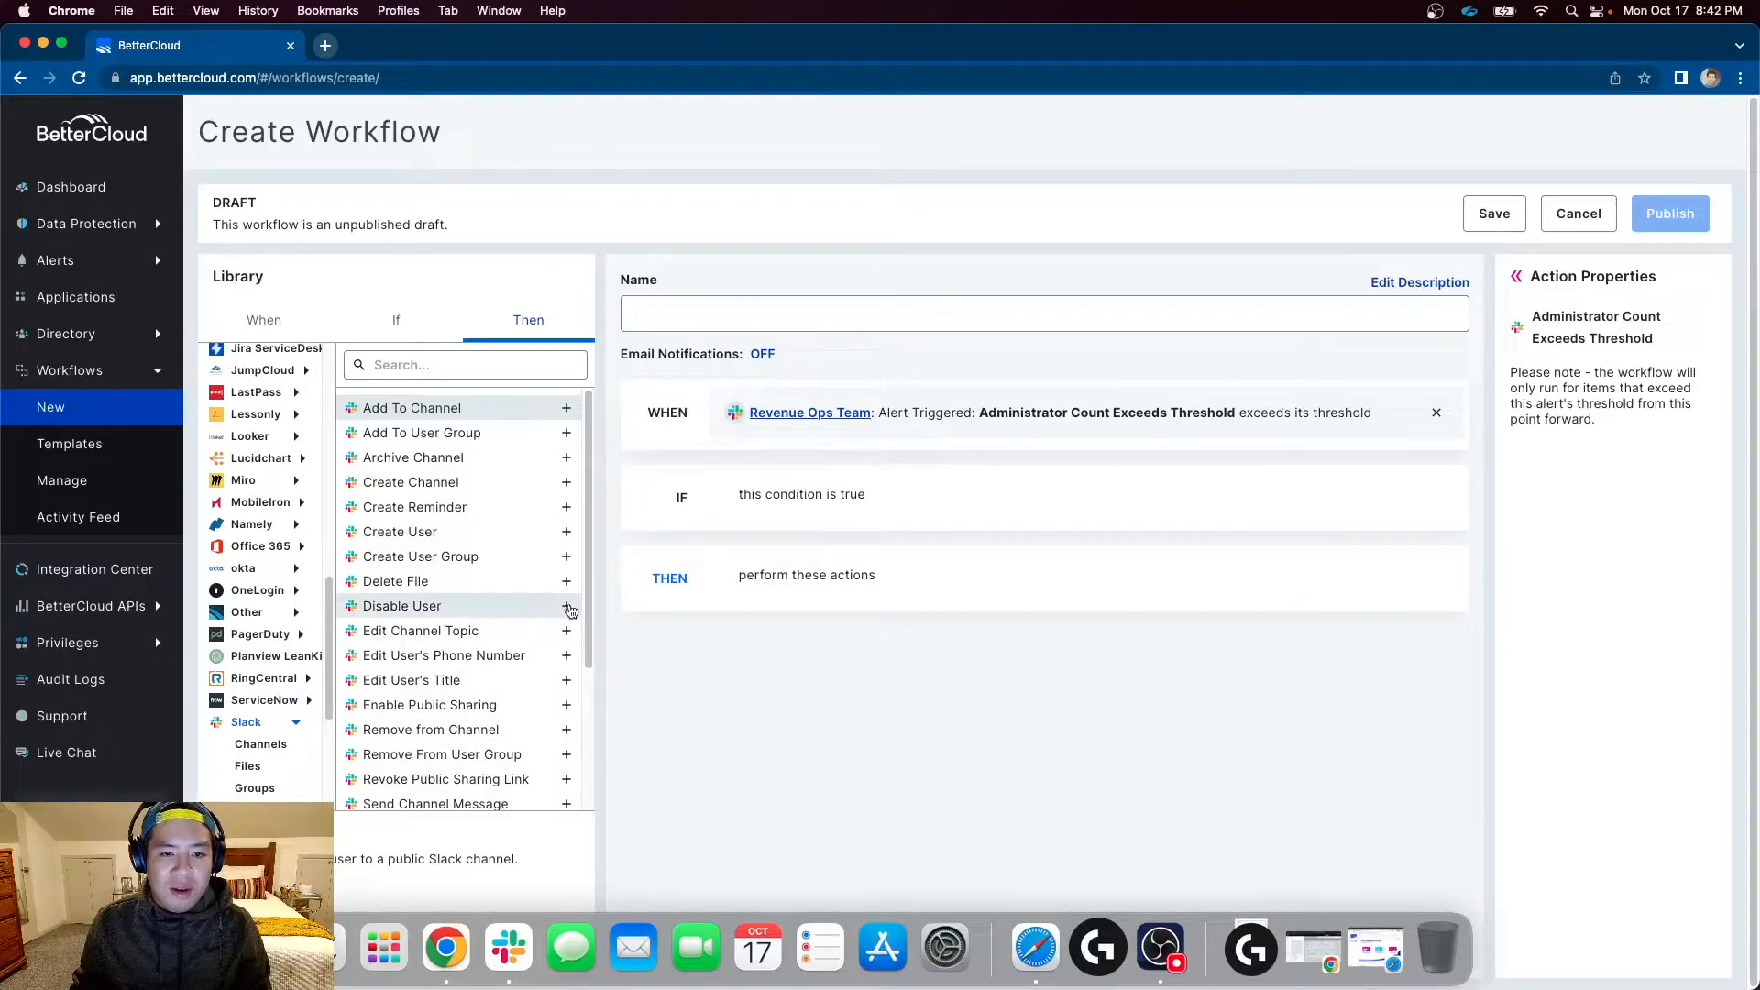
click(566, 605)
Step: Set the Disable User action's integration to Slack and its user to the event variable {{event.Slack.Slack.User}}
click(1619, 400)
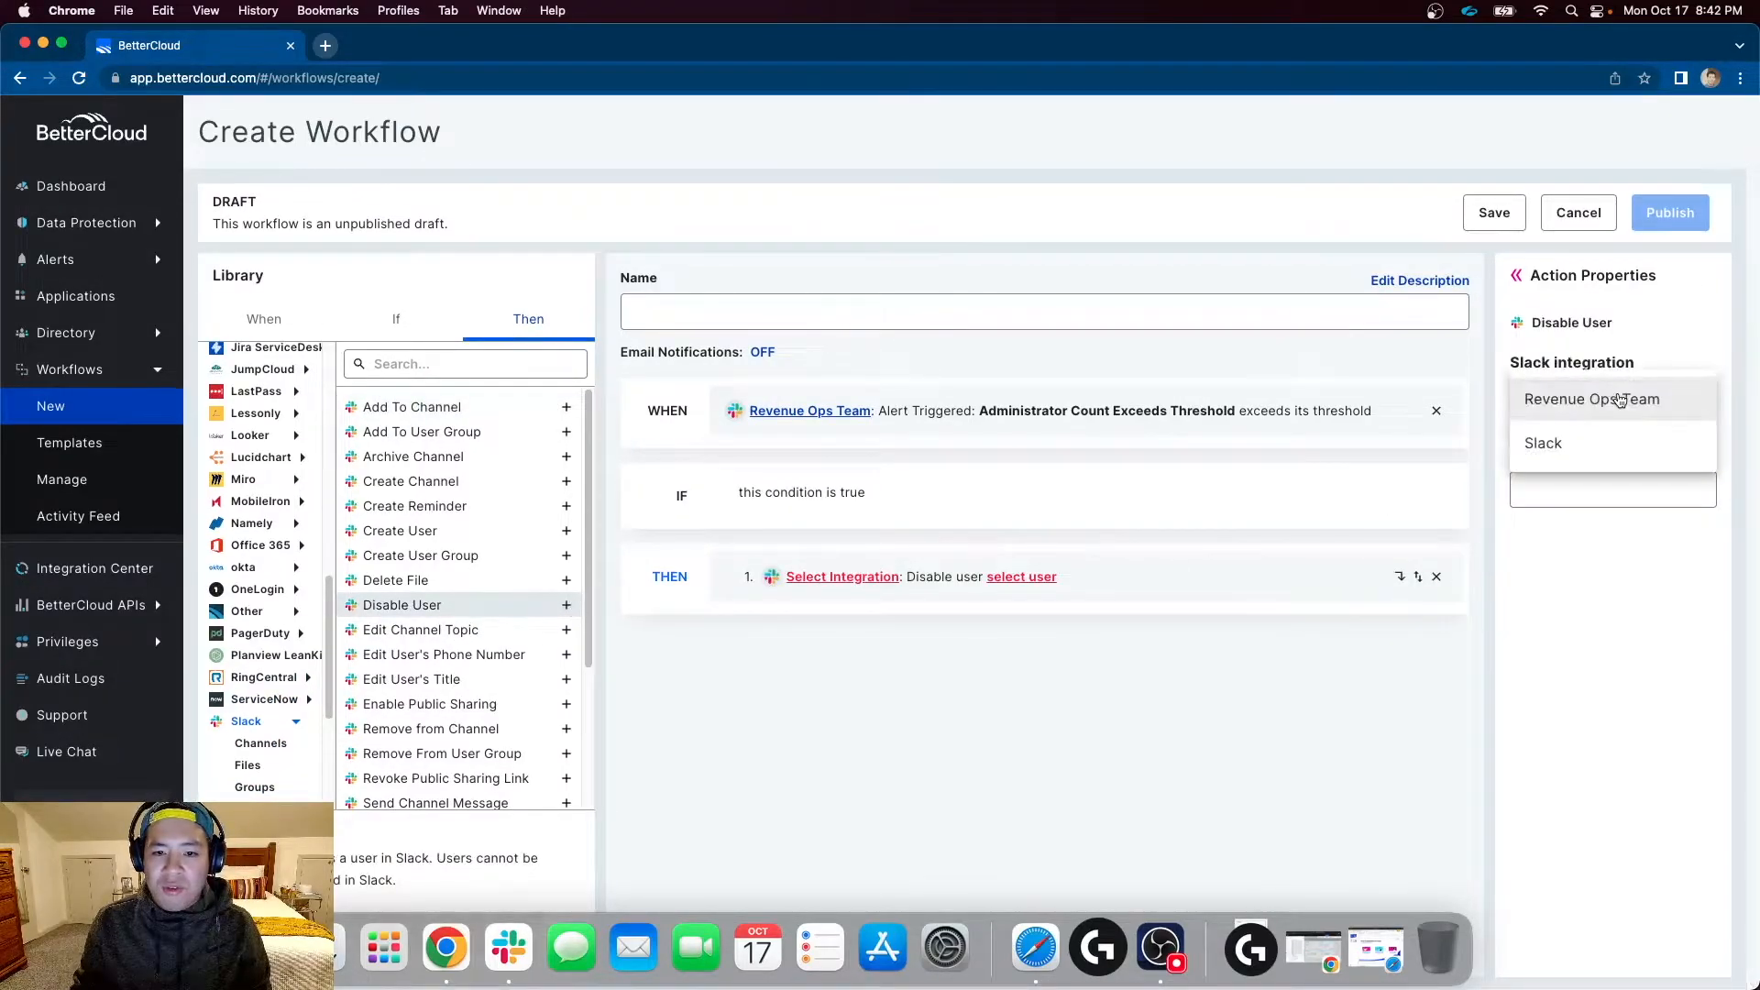
click(1577, 441)
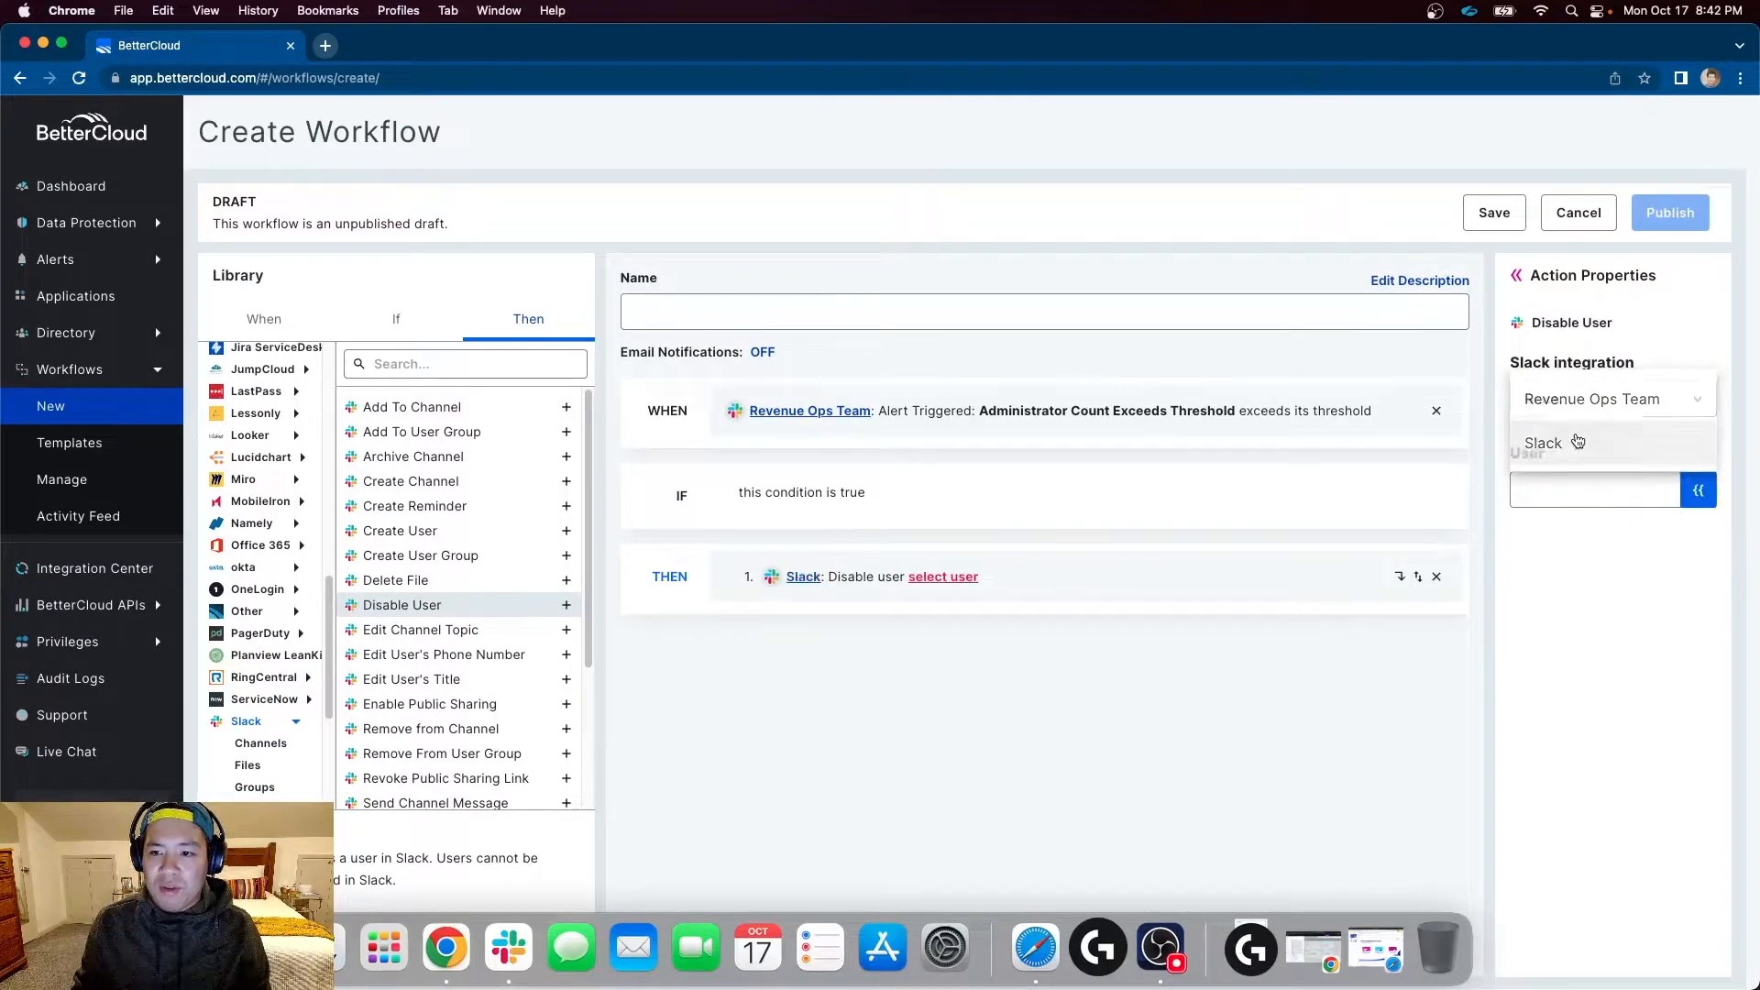
click(1698, 490)
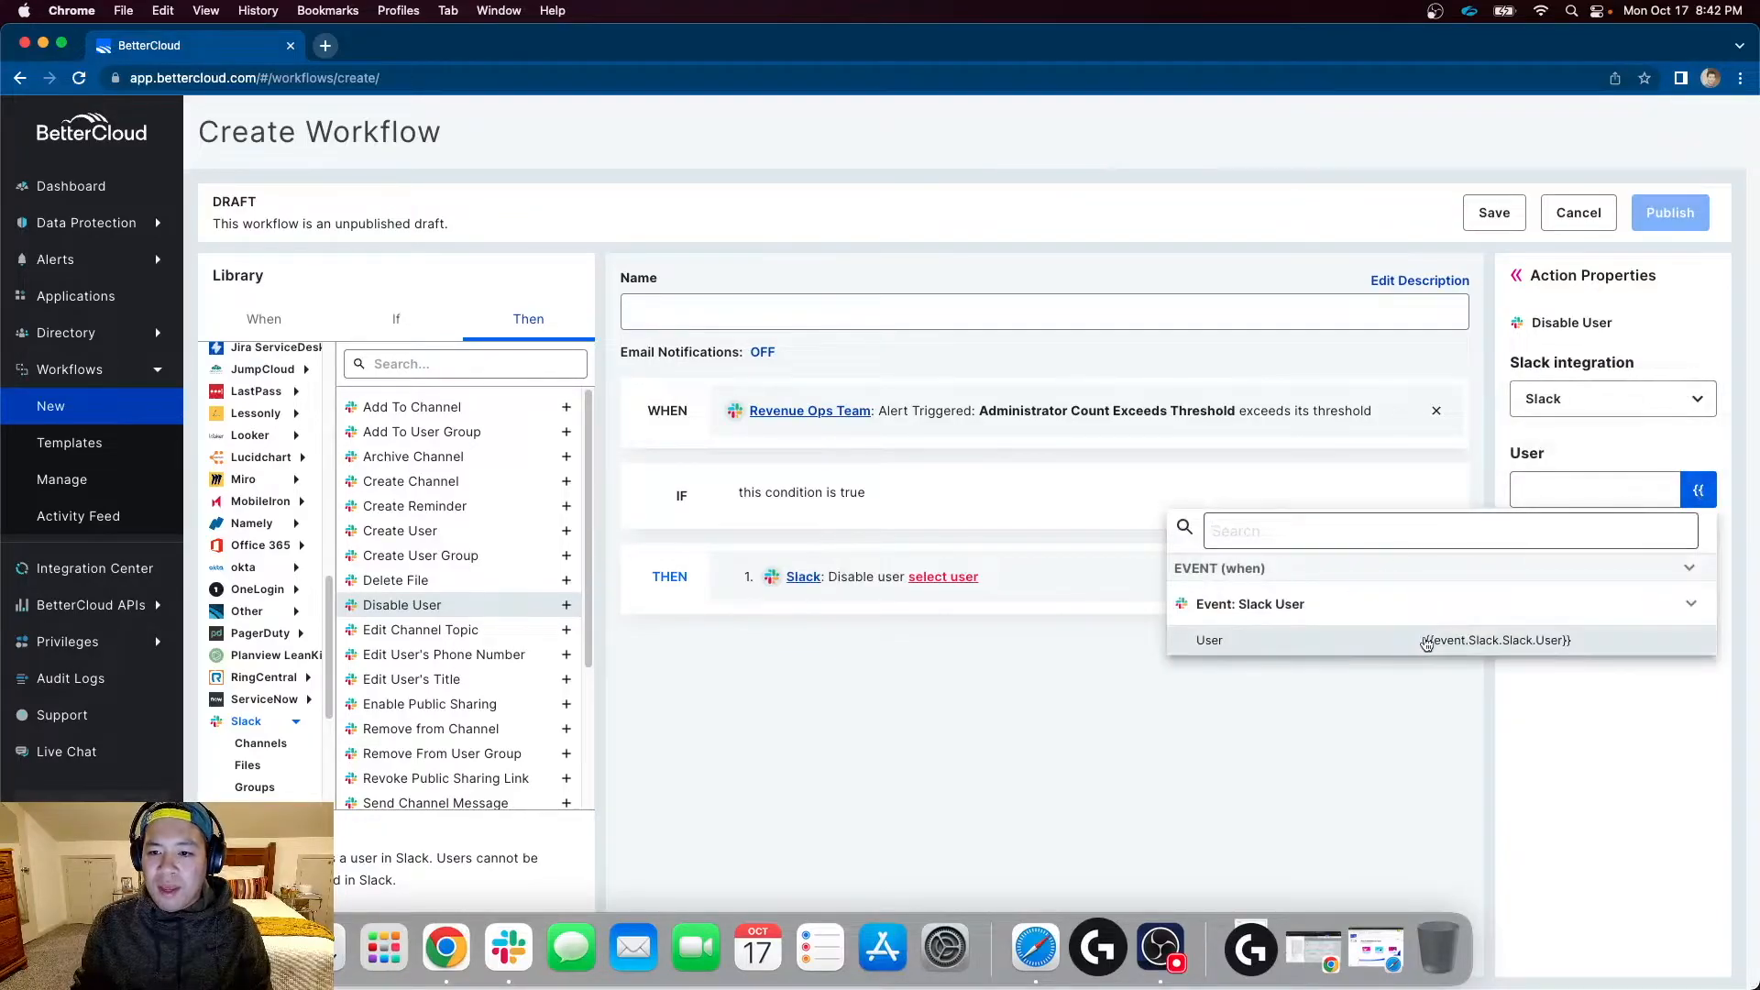
click(1426, 641)
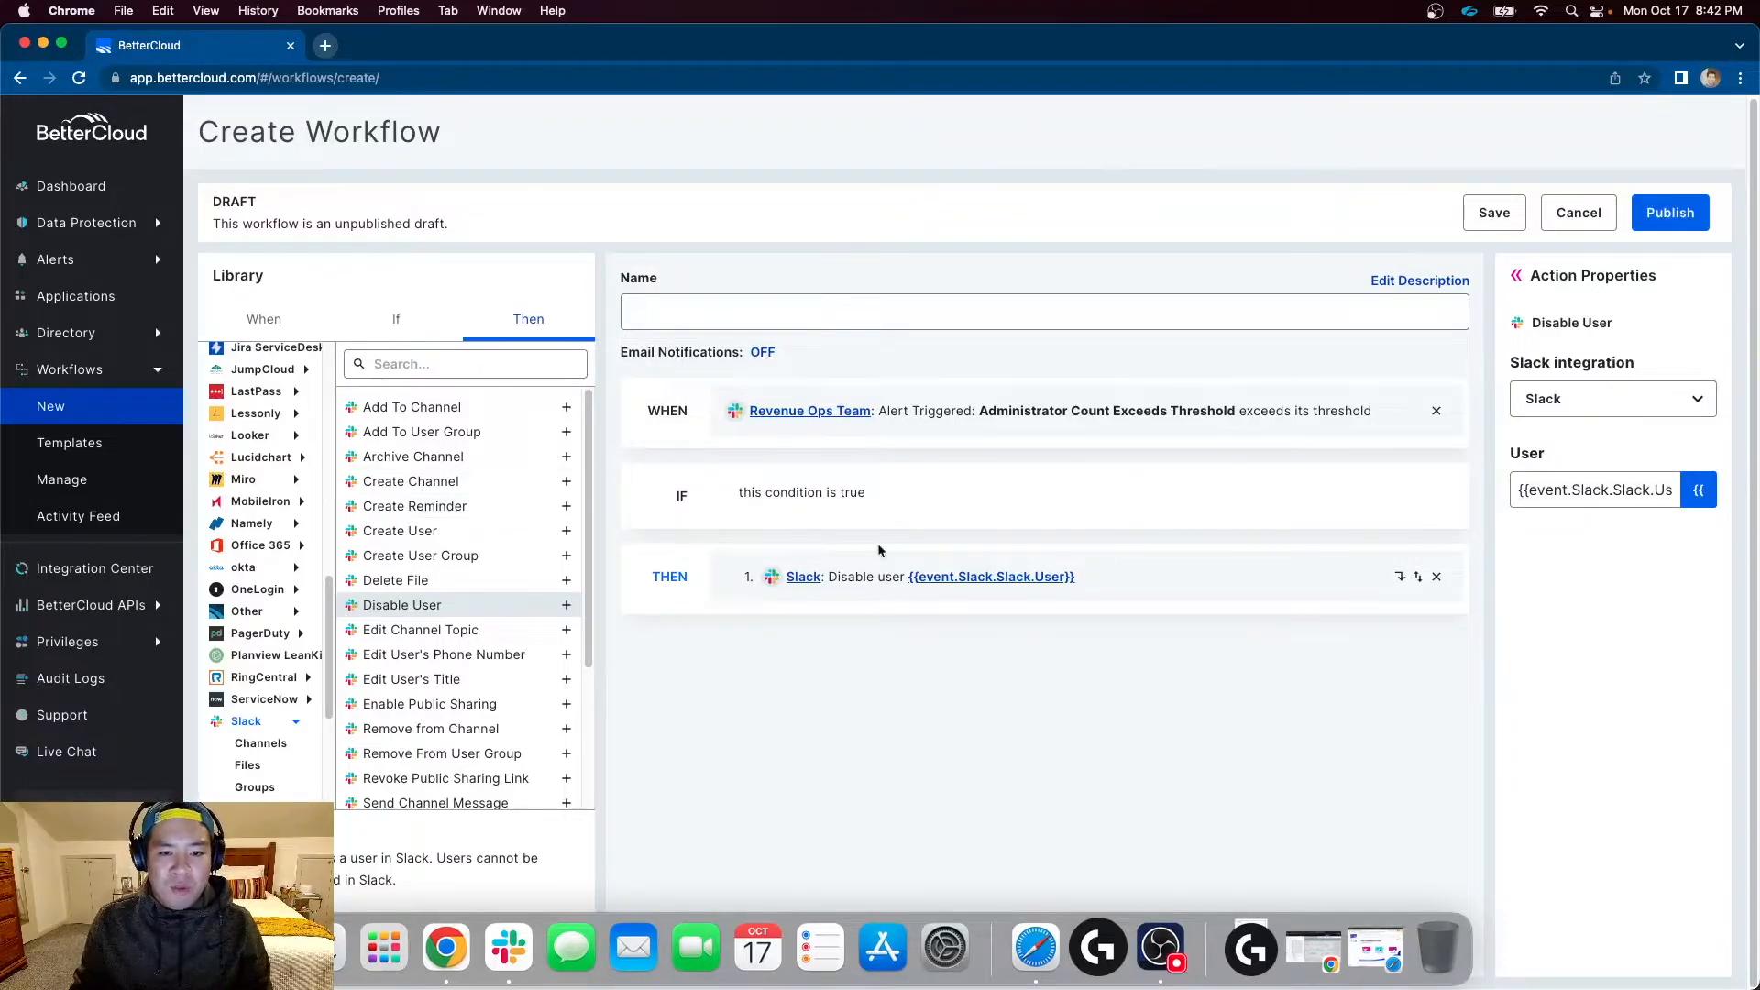
Step: Look through the available Slack actions, and remove the Disable User action and the administrator count event from the workflow
scroll(513, 701, down, 3)
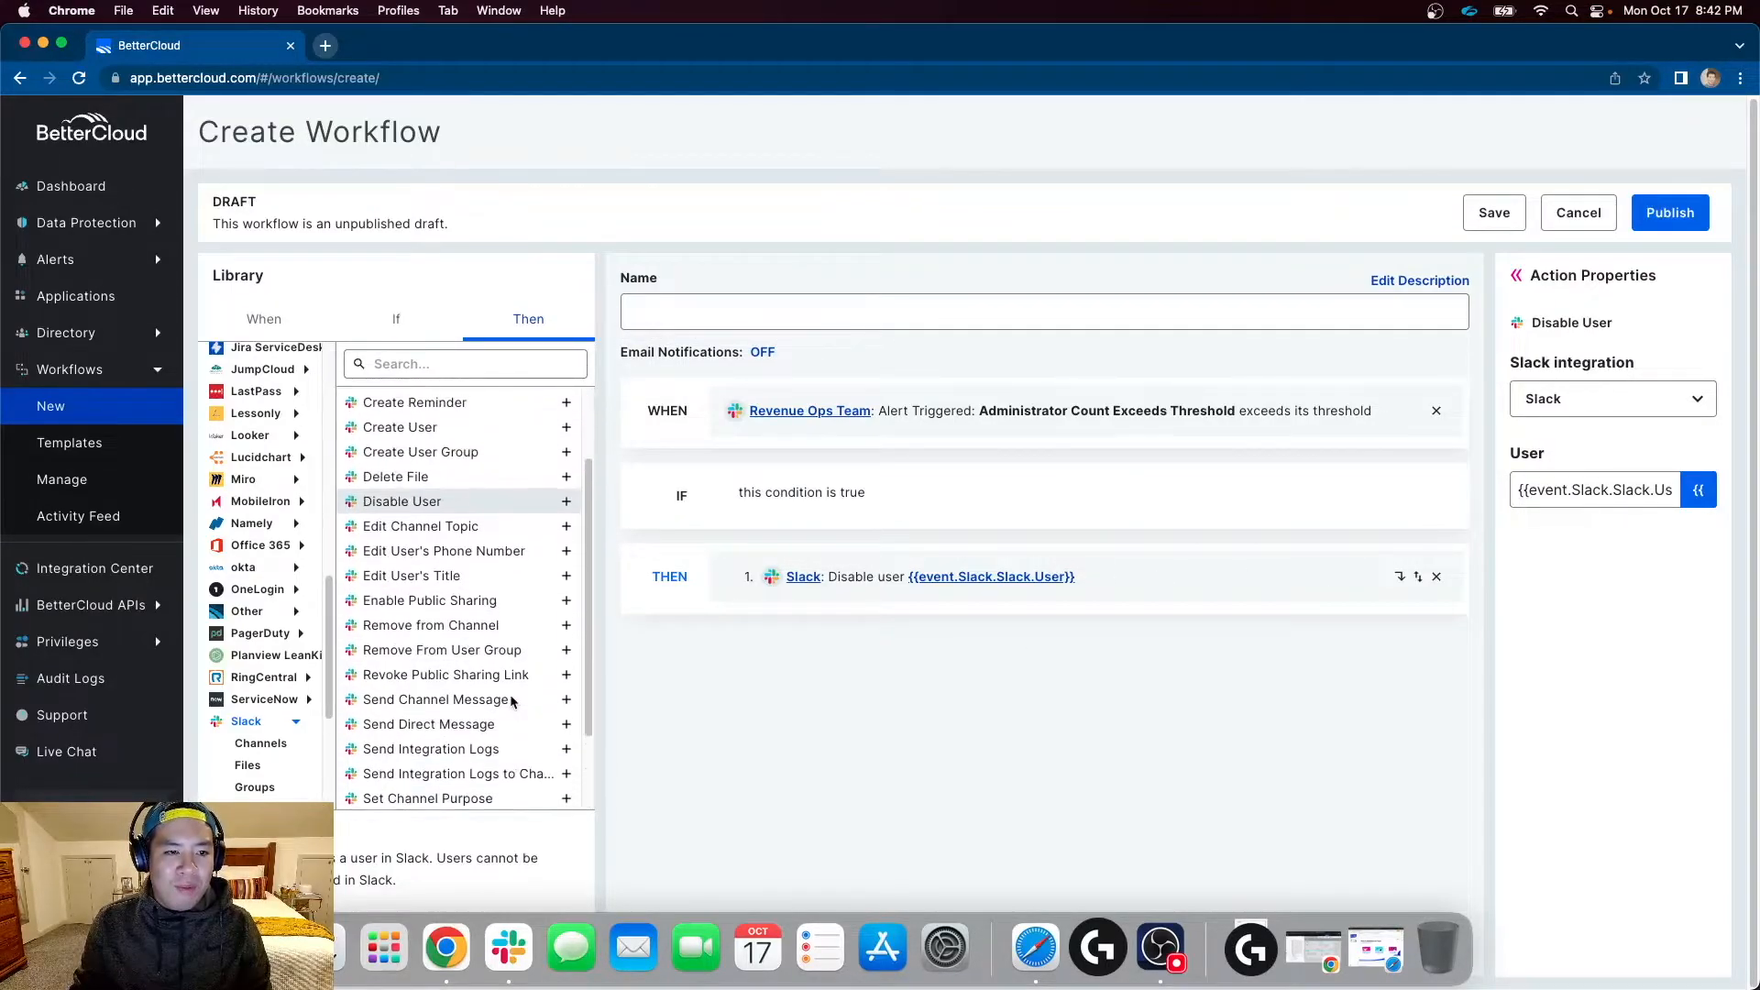
scroll(496, 646, down, 3)
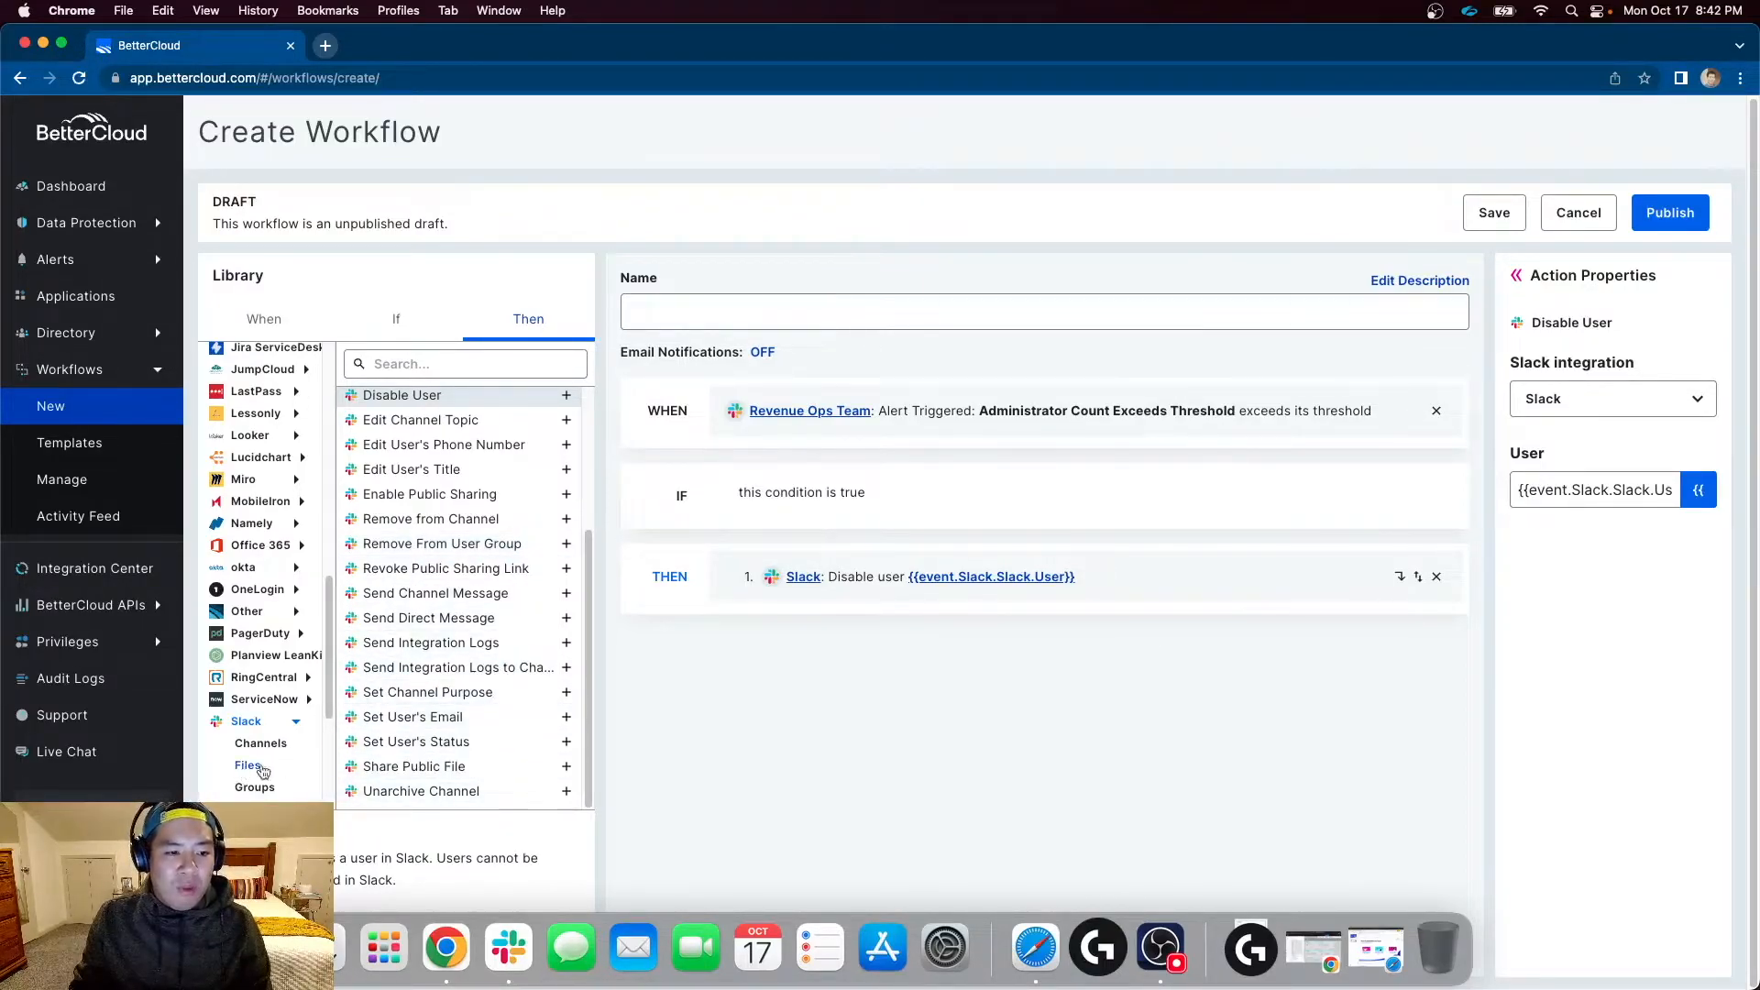
scroll(454, 712, up, 5)
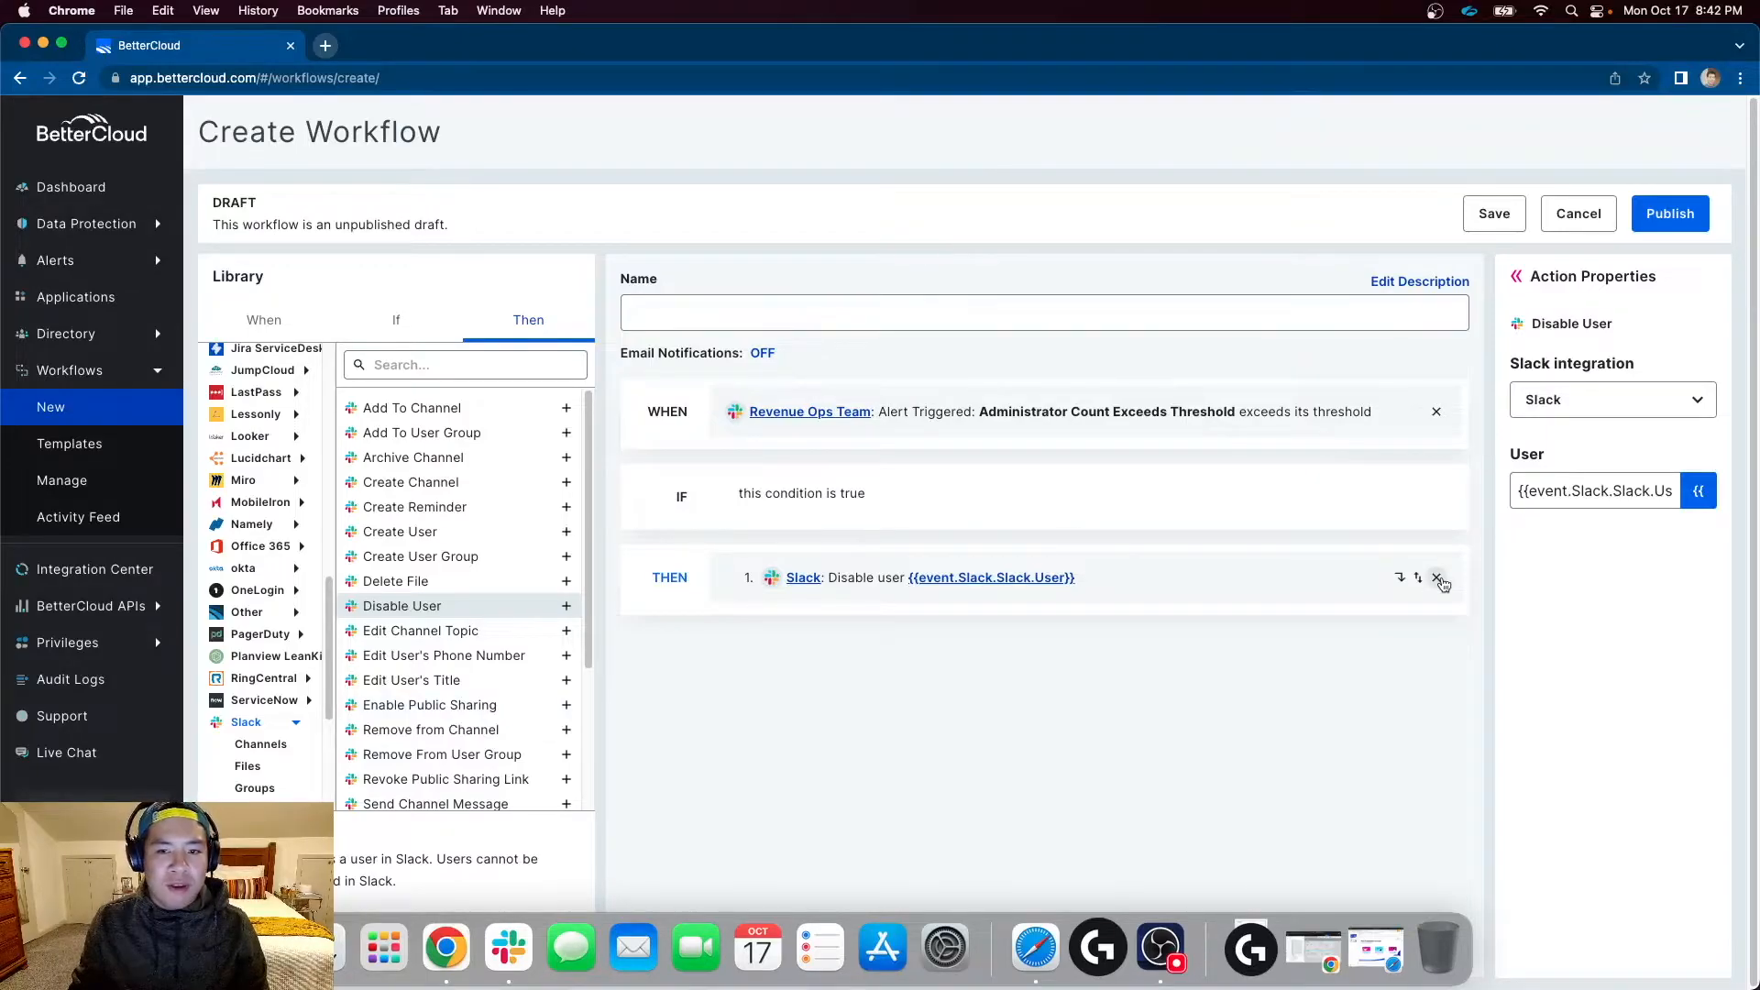
click(1437, 578)
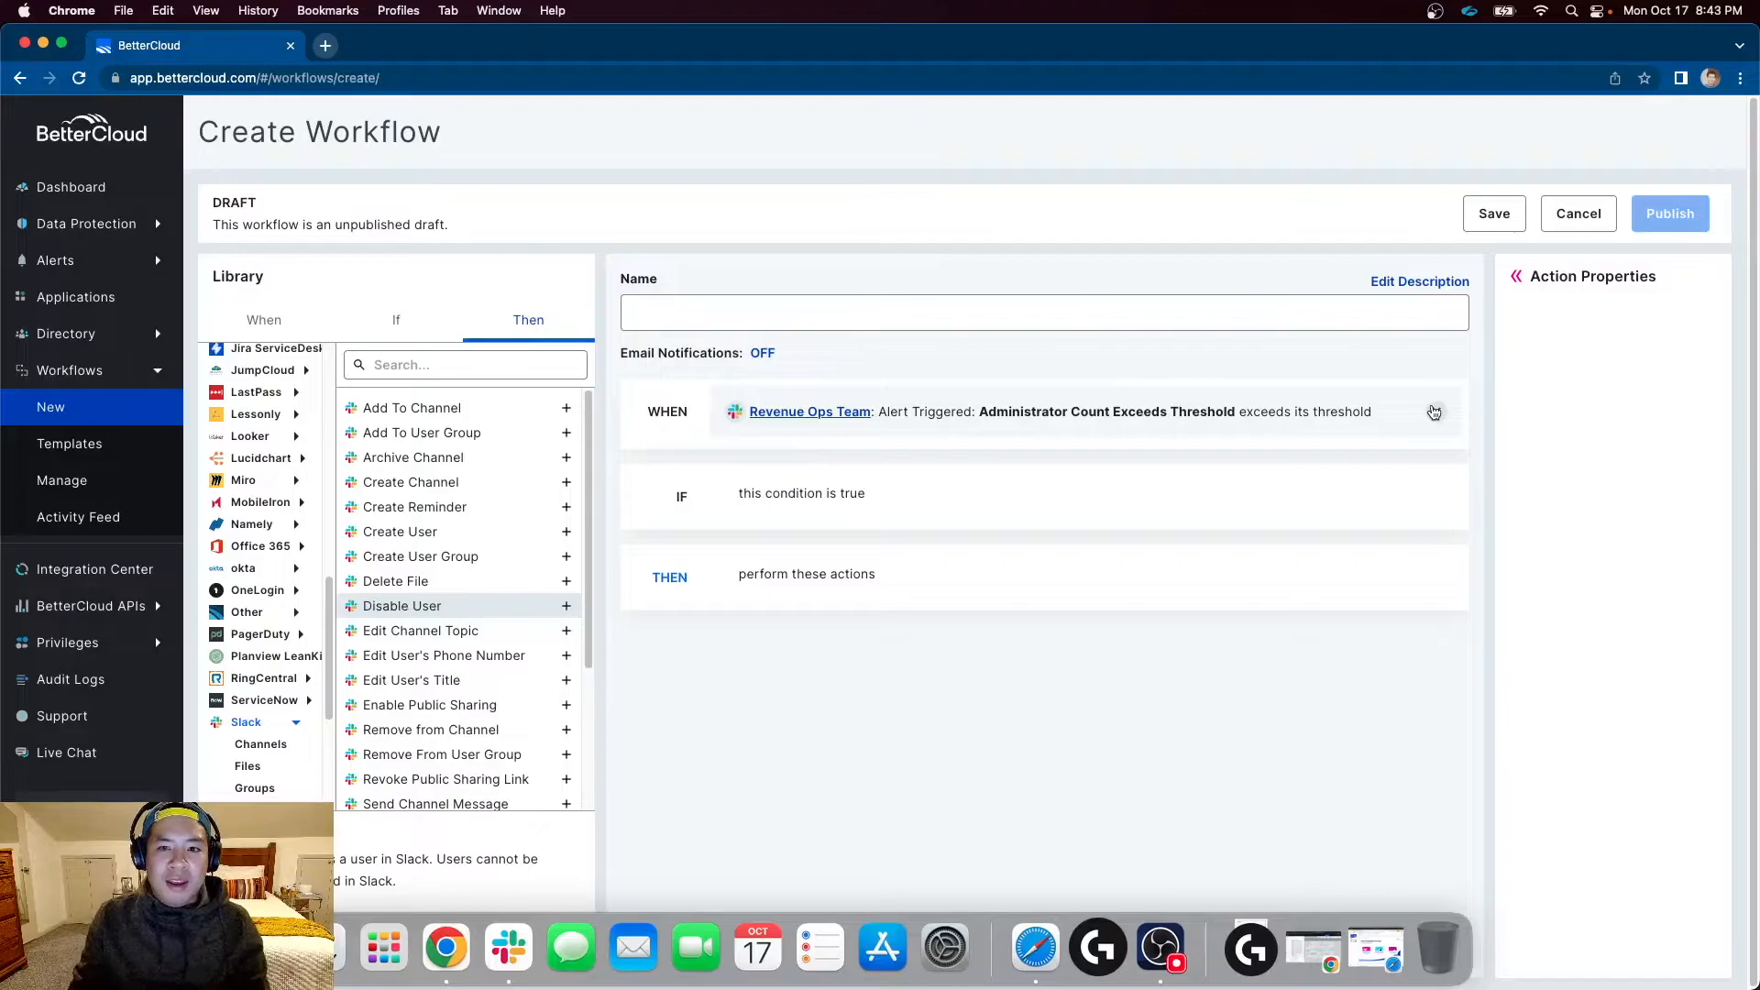
click(1434, 414)
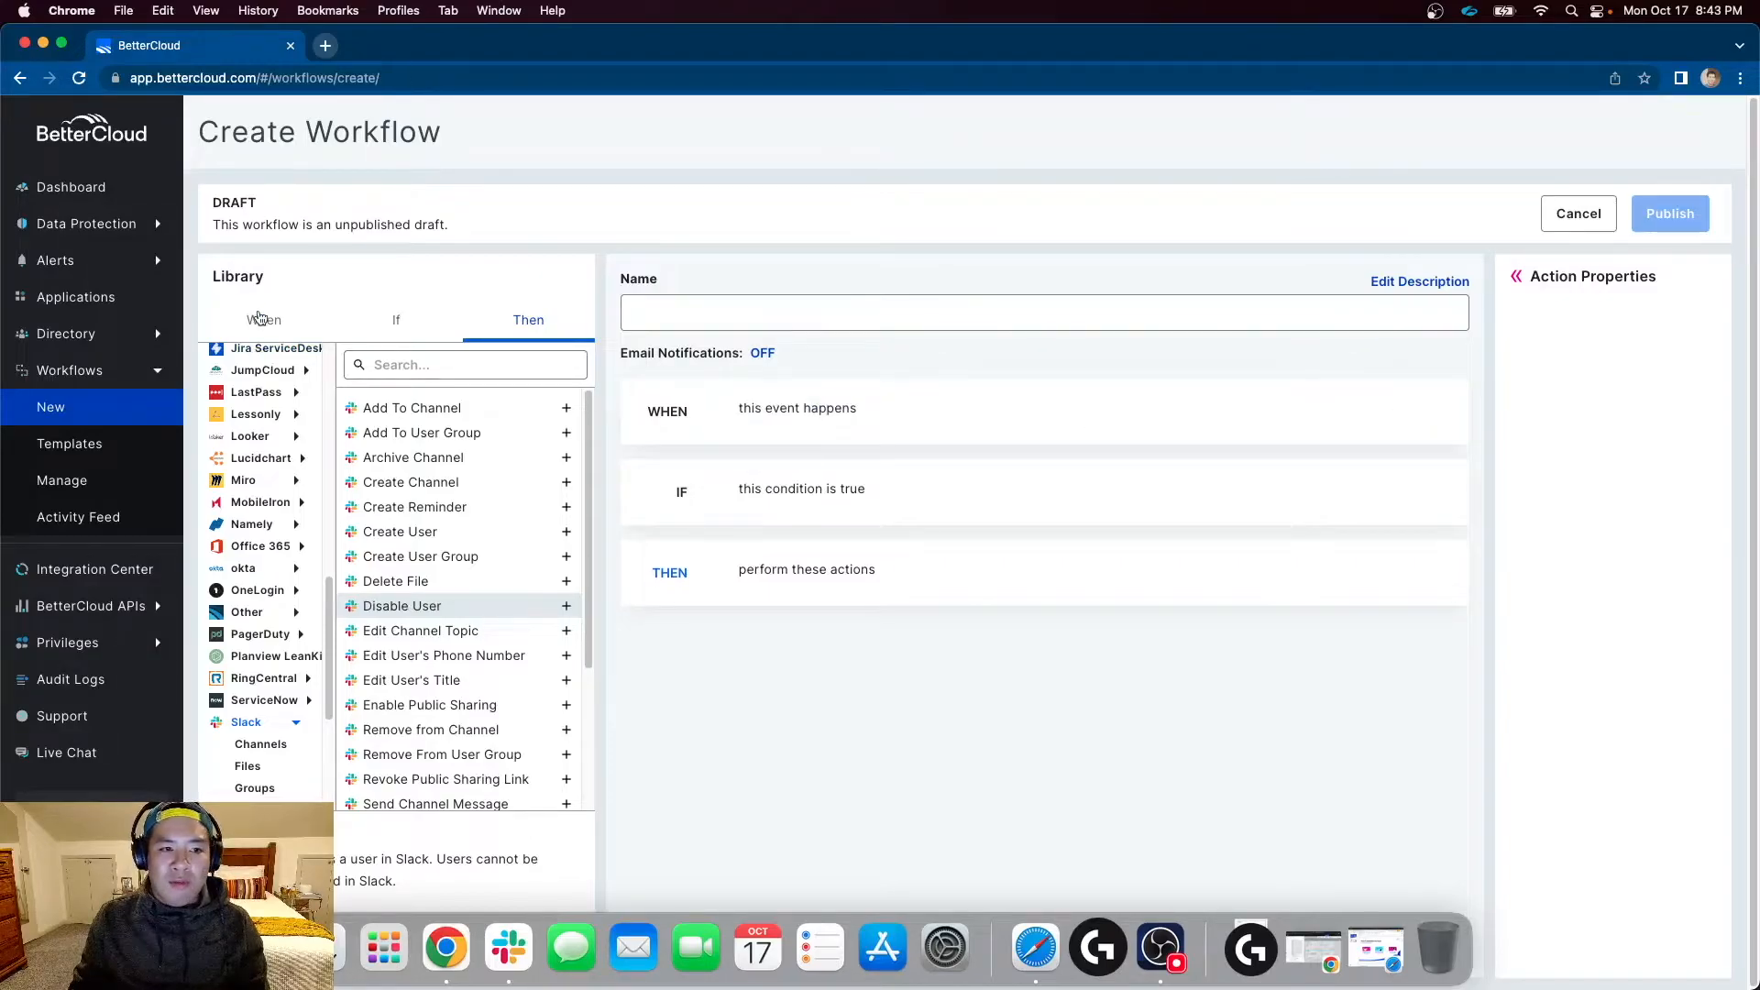
Step: Add the Google alert Users: Email Forwarding Enabled as the workflow's When event
click(261, 318)
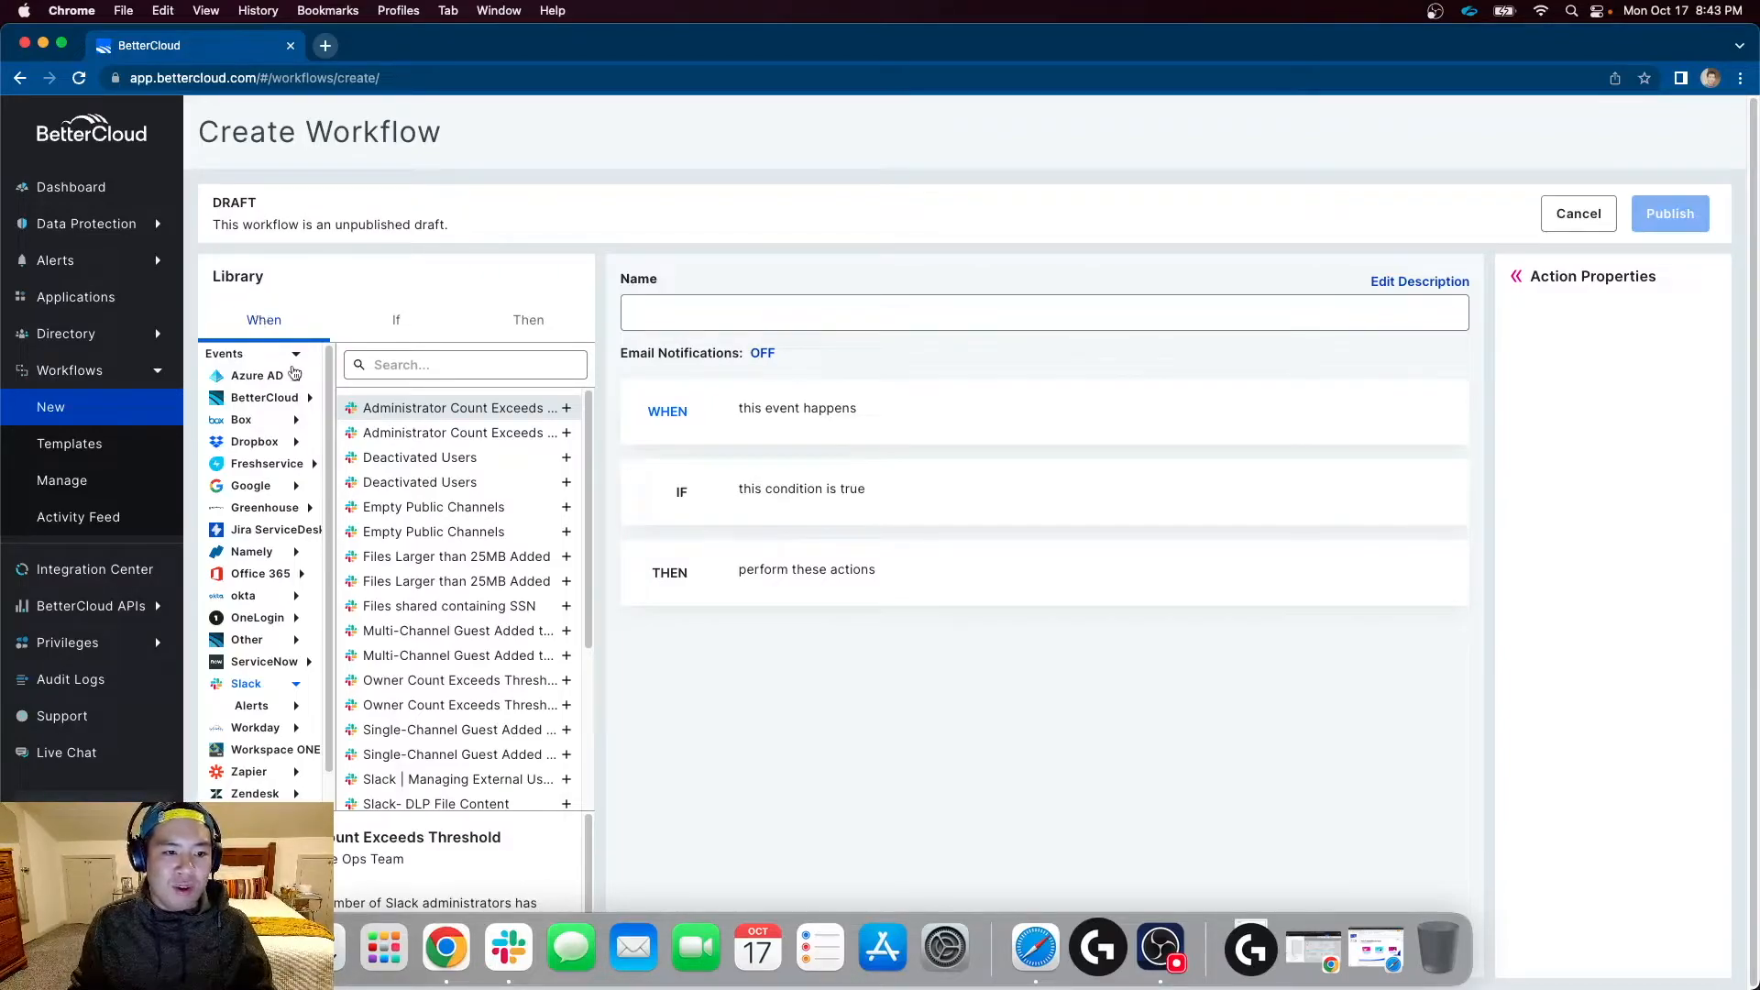
click(250, 485)
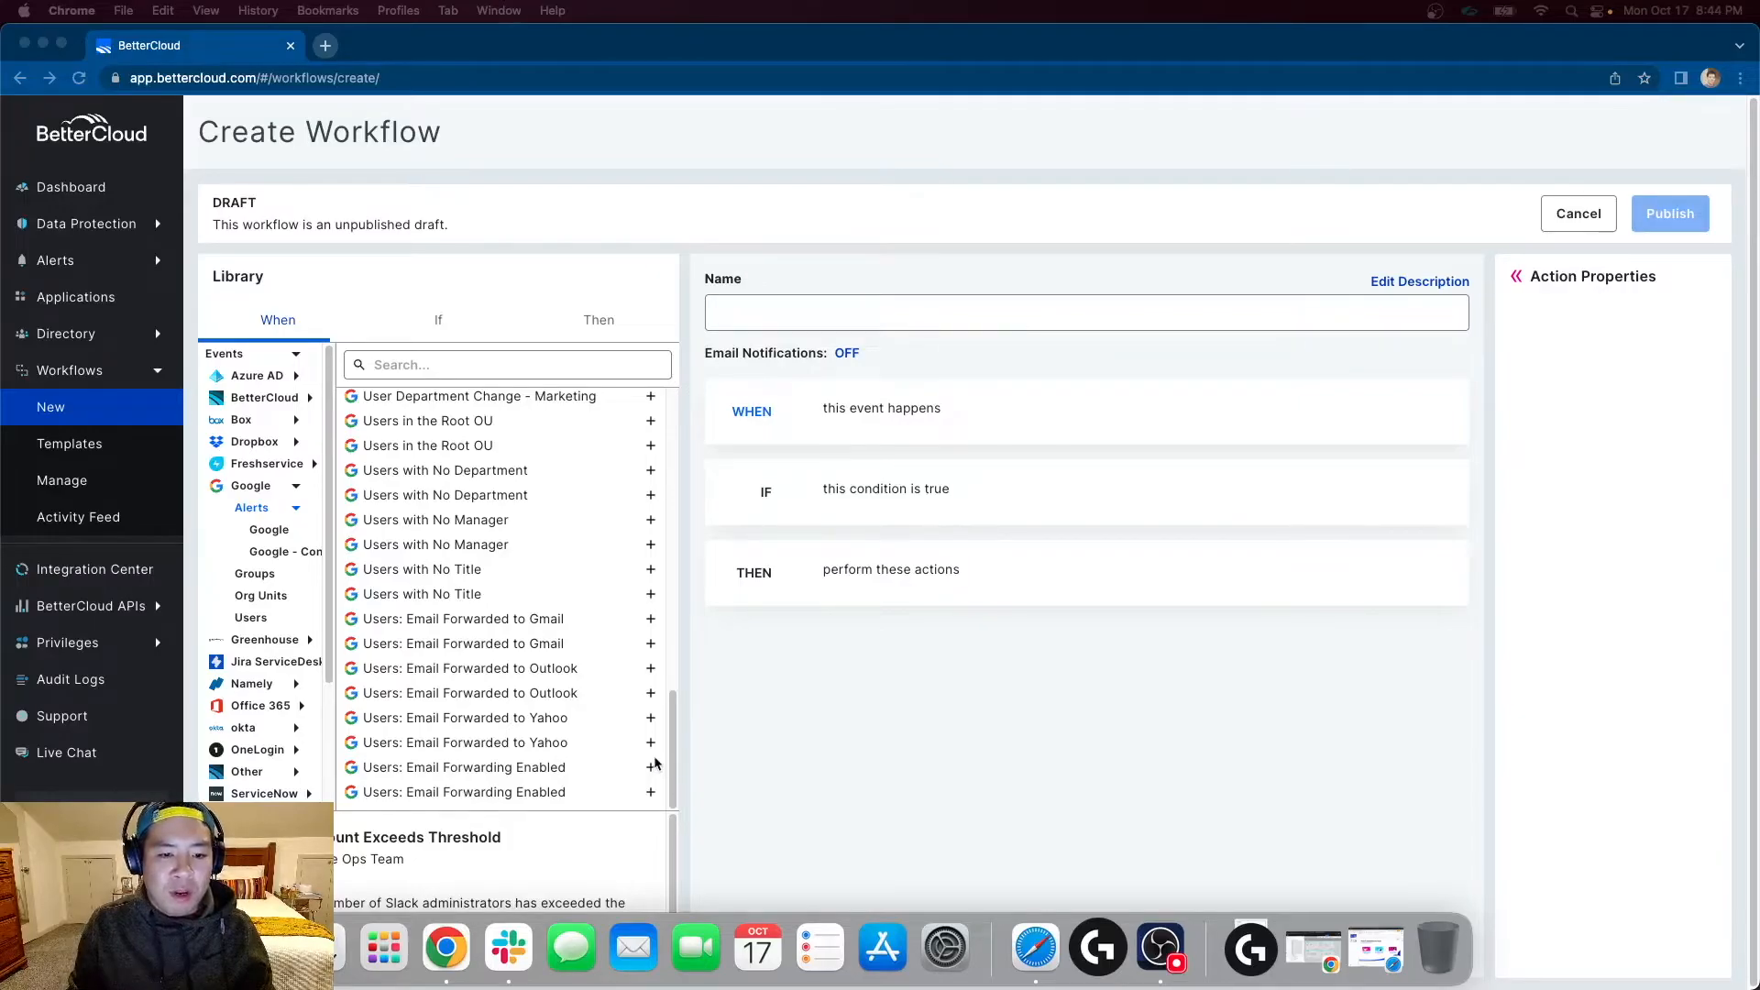
click(777, 790)
click(650, 770)
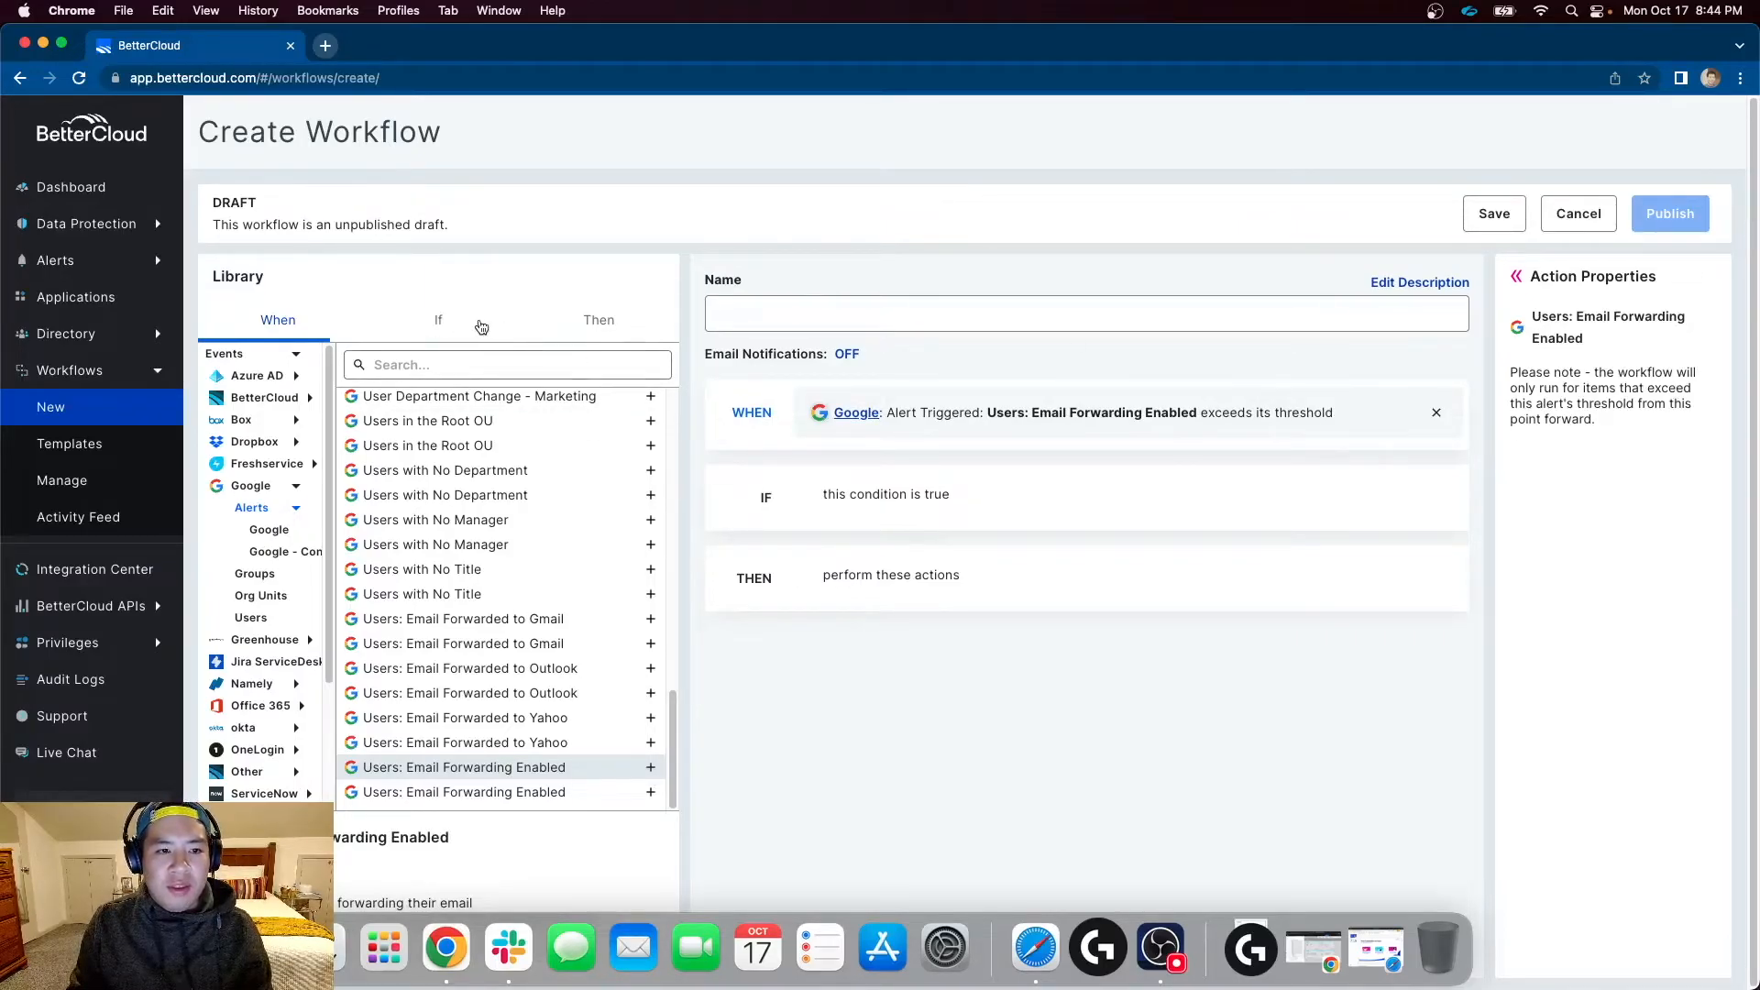
Step: Add the Google condition User's Department to the workflow's If section and set its integration to Google
click(442, 321)
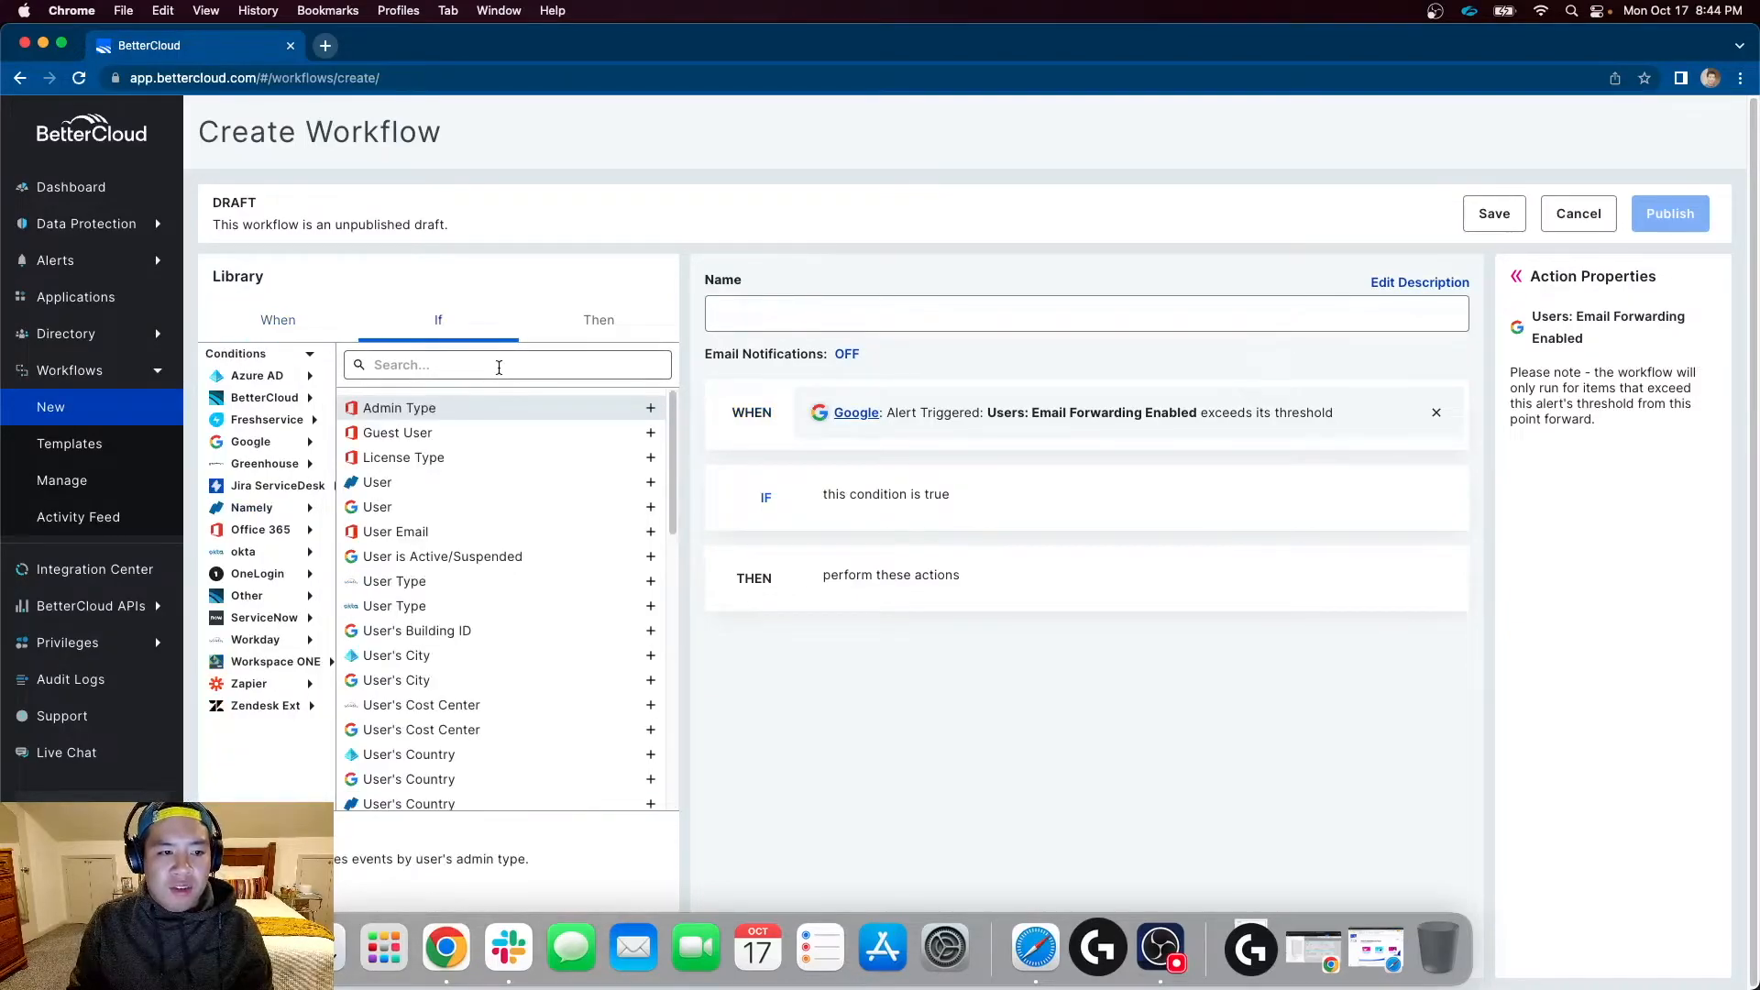
click(295, 443)
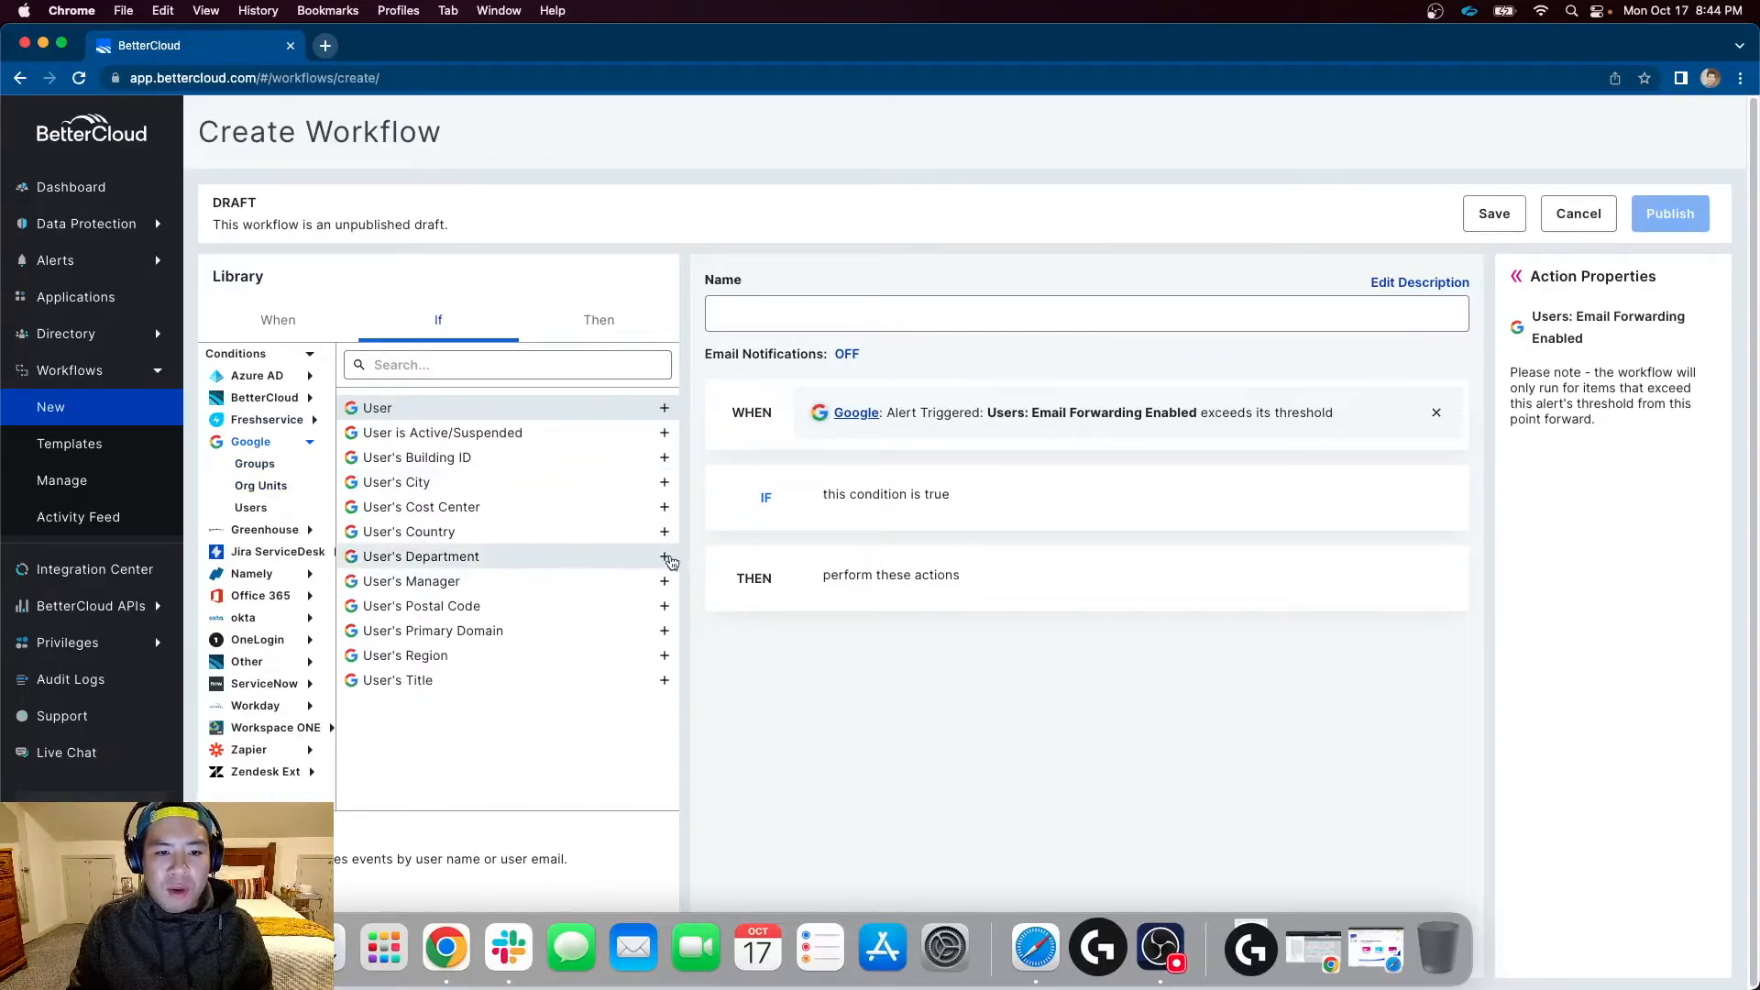
click(665, 556)
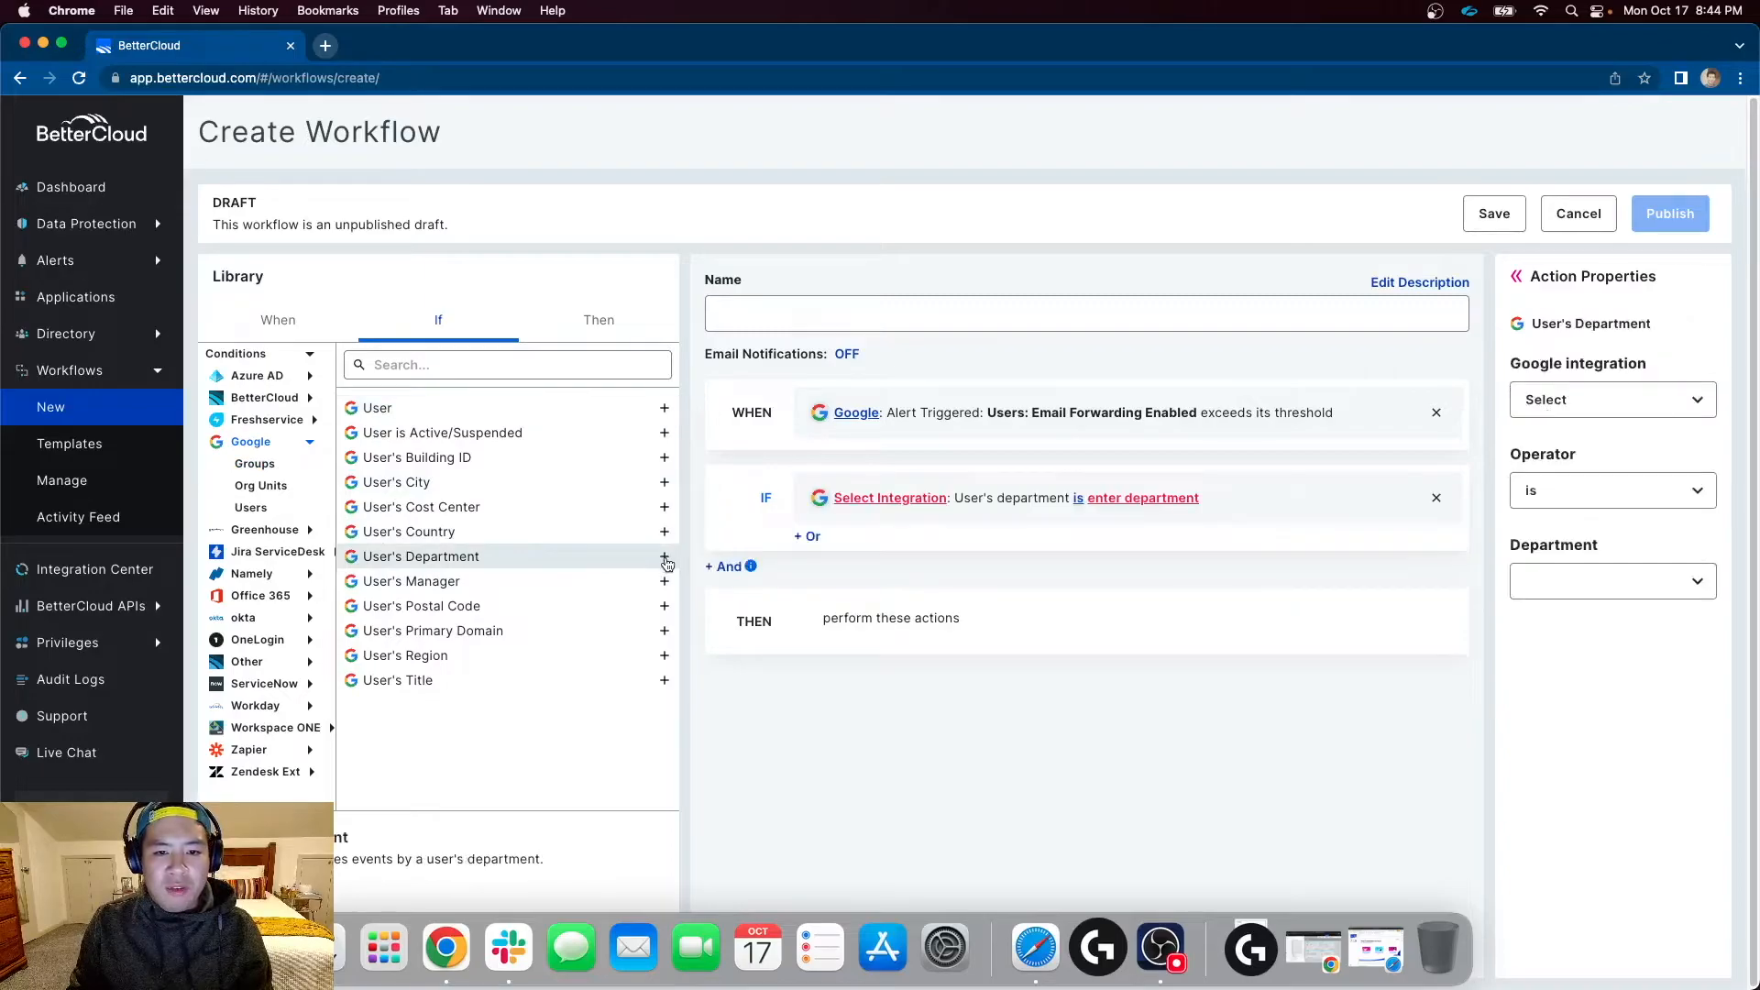
click(1695, 403)
click(1695, 404)
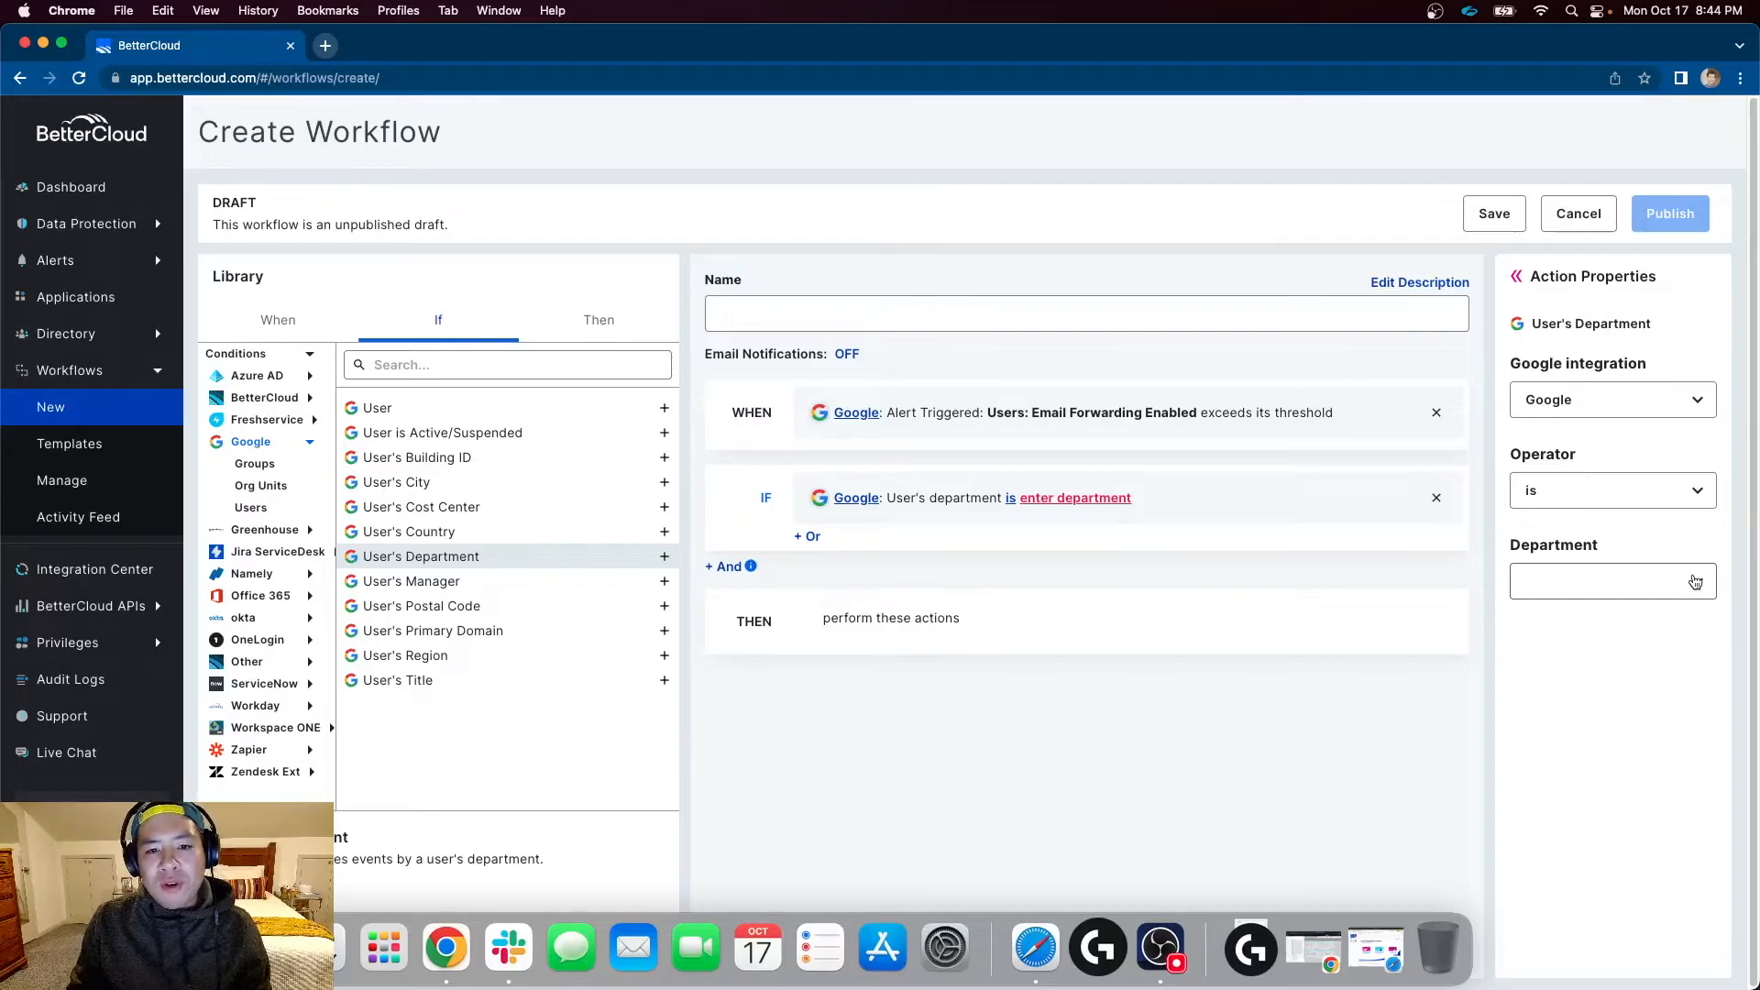
Step: Set the User's Department condition to the Legal department and remove the empty Or condition below it
click(806, 537)
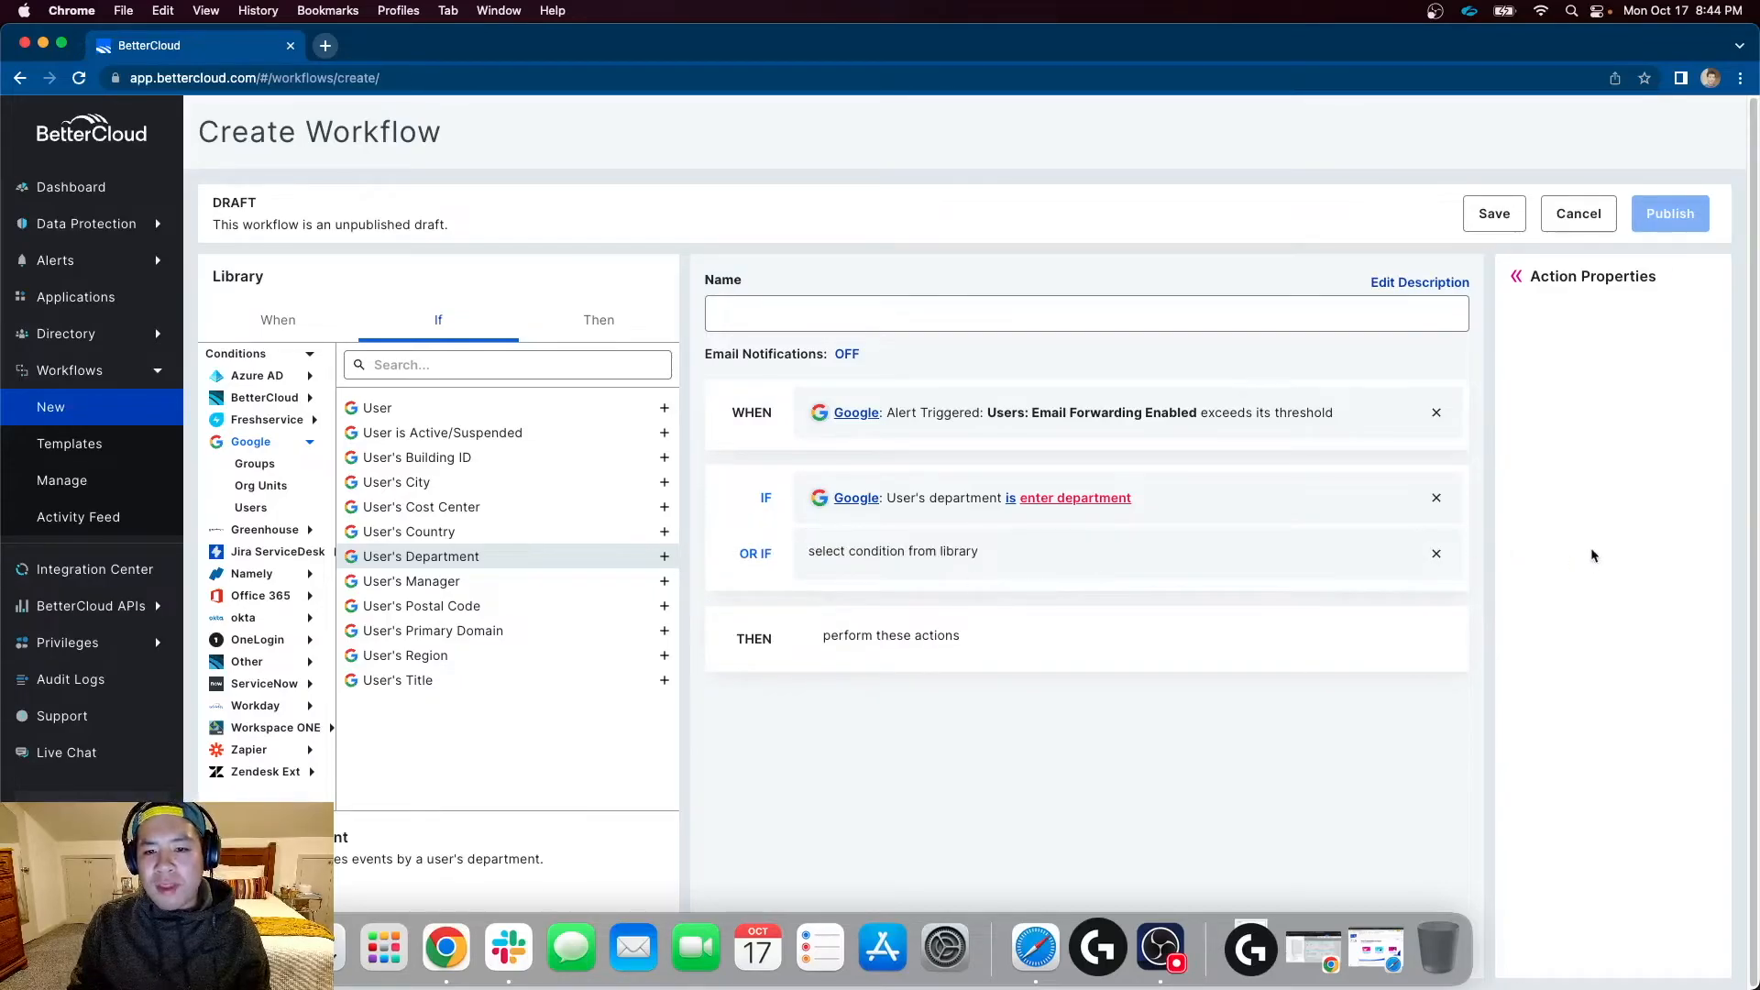
click(1098, 500)
click(1616, 590)
text(LEGAL)
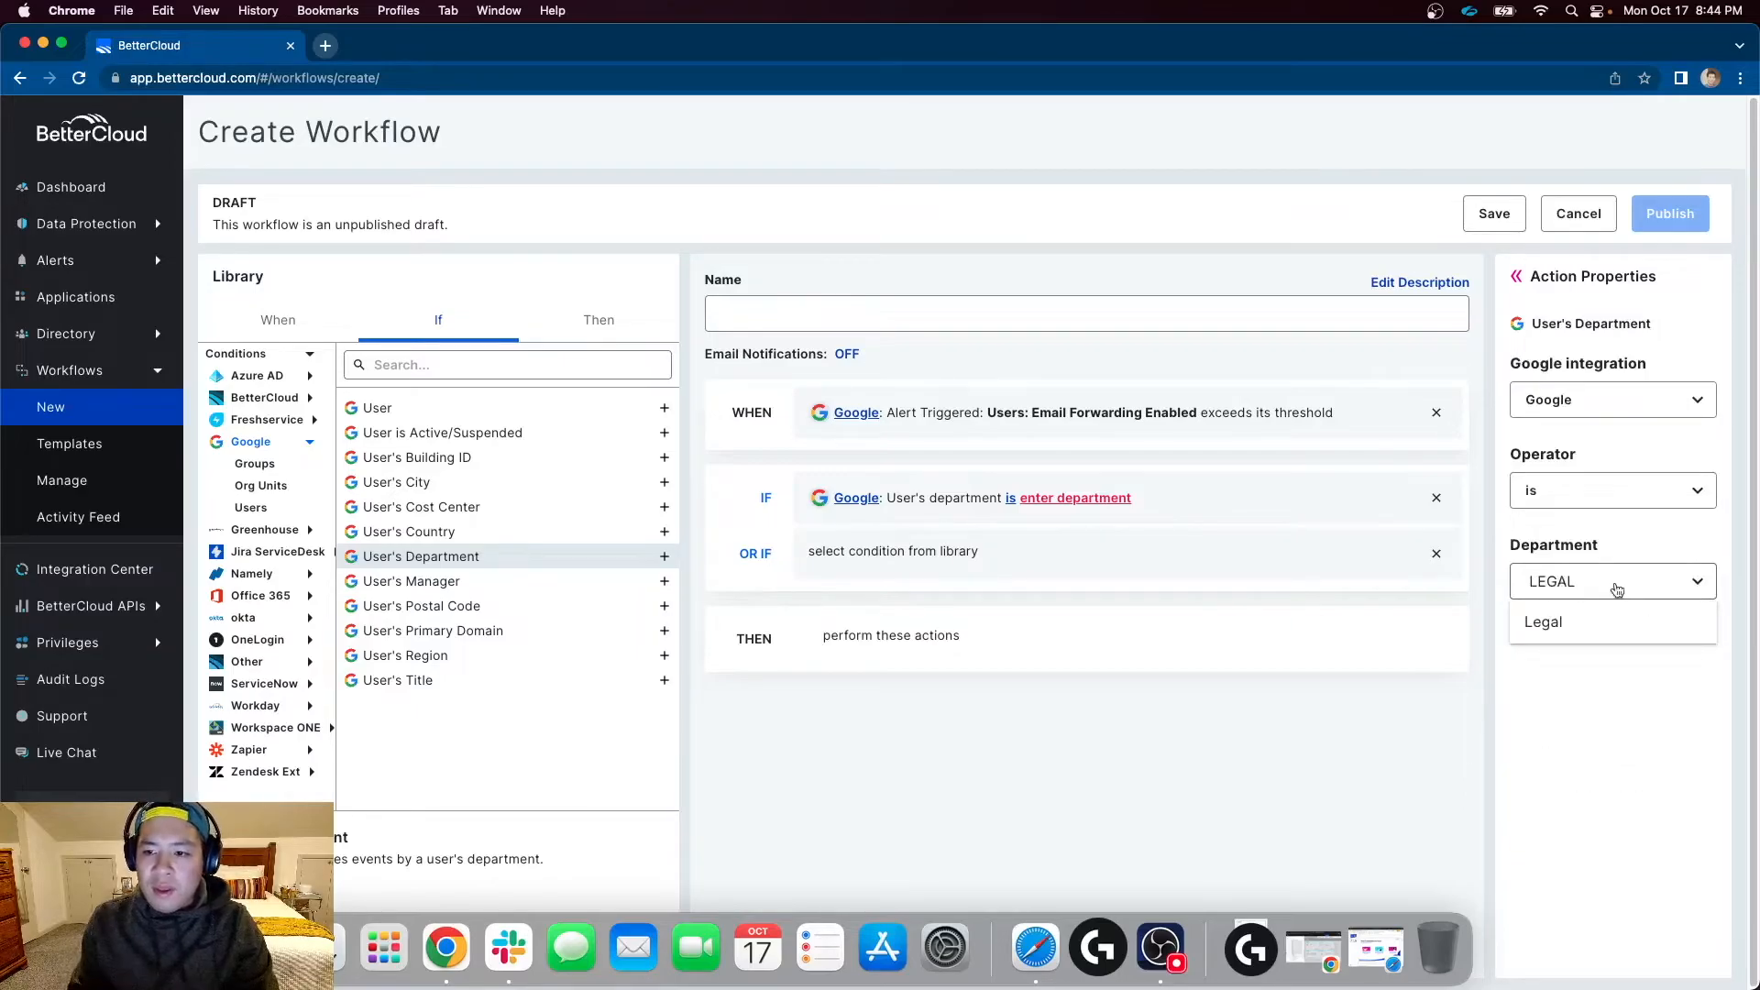
click(1608, 623)
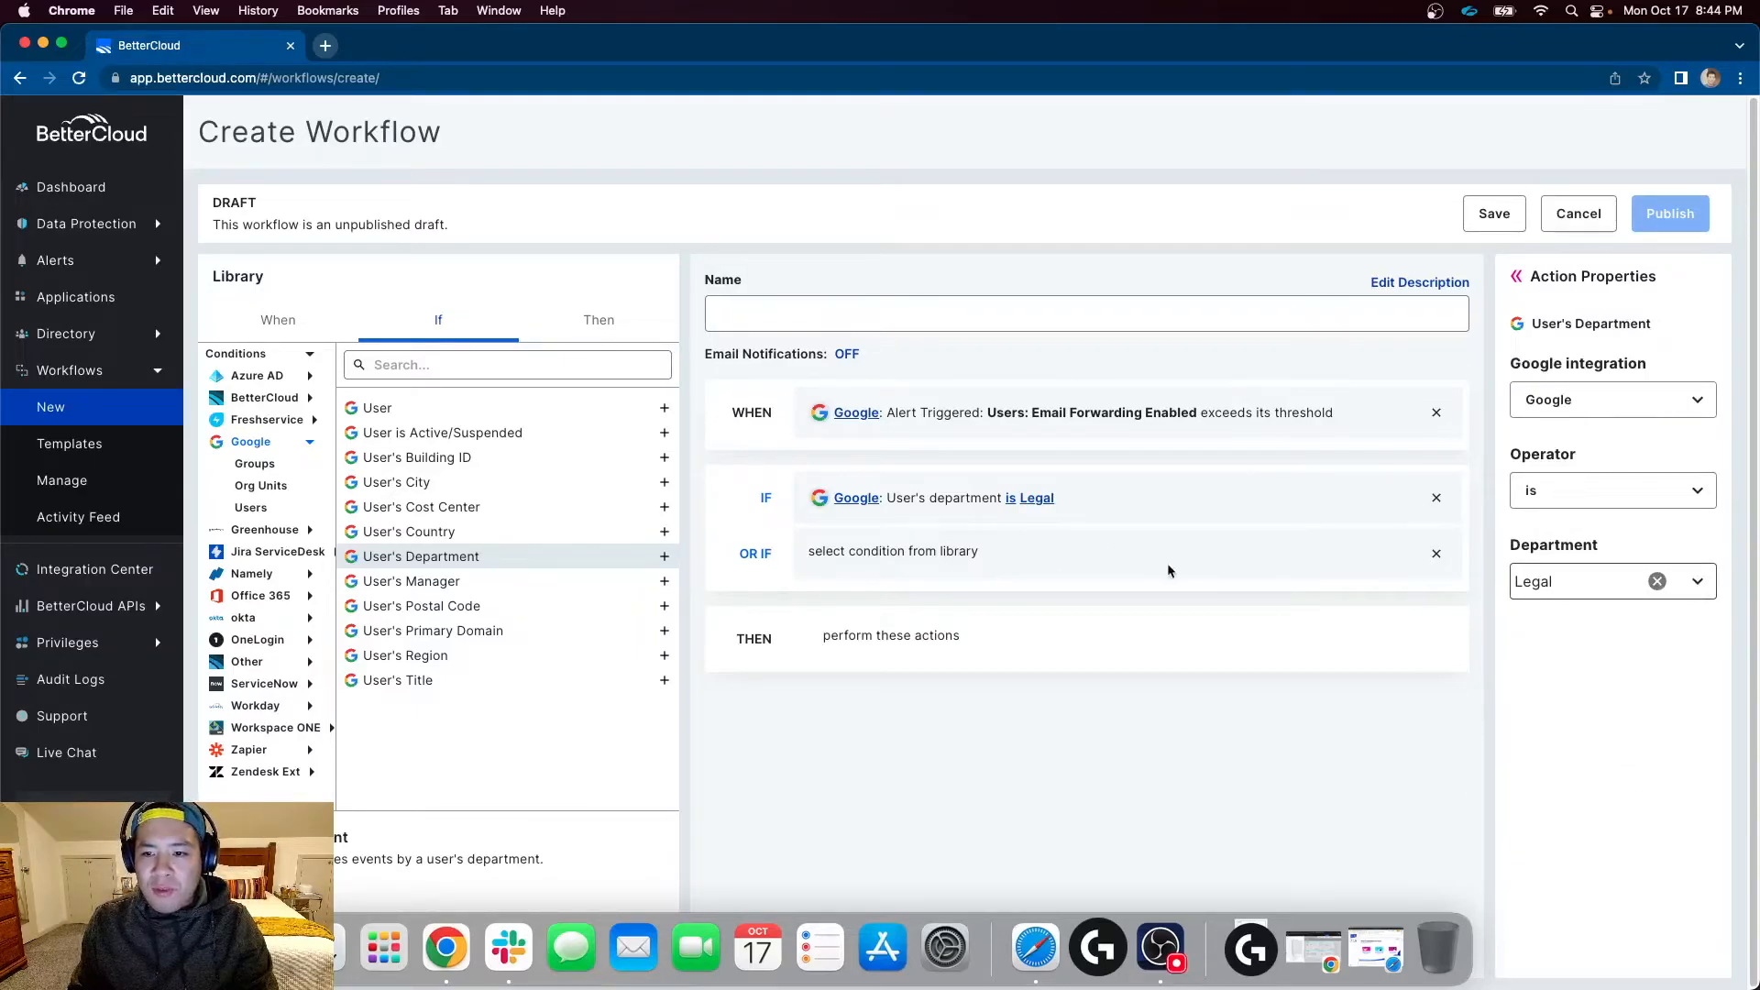
click(903, 570)
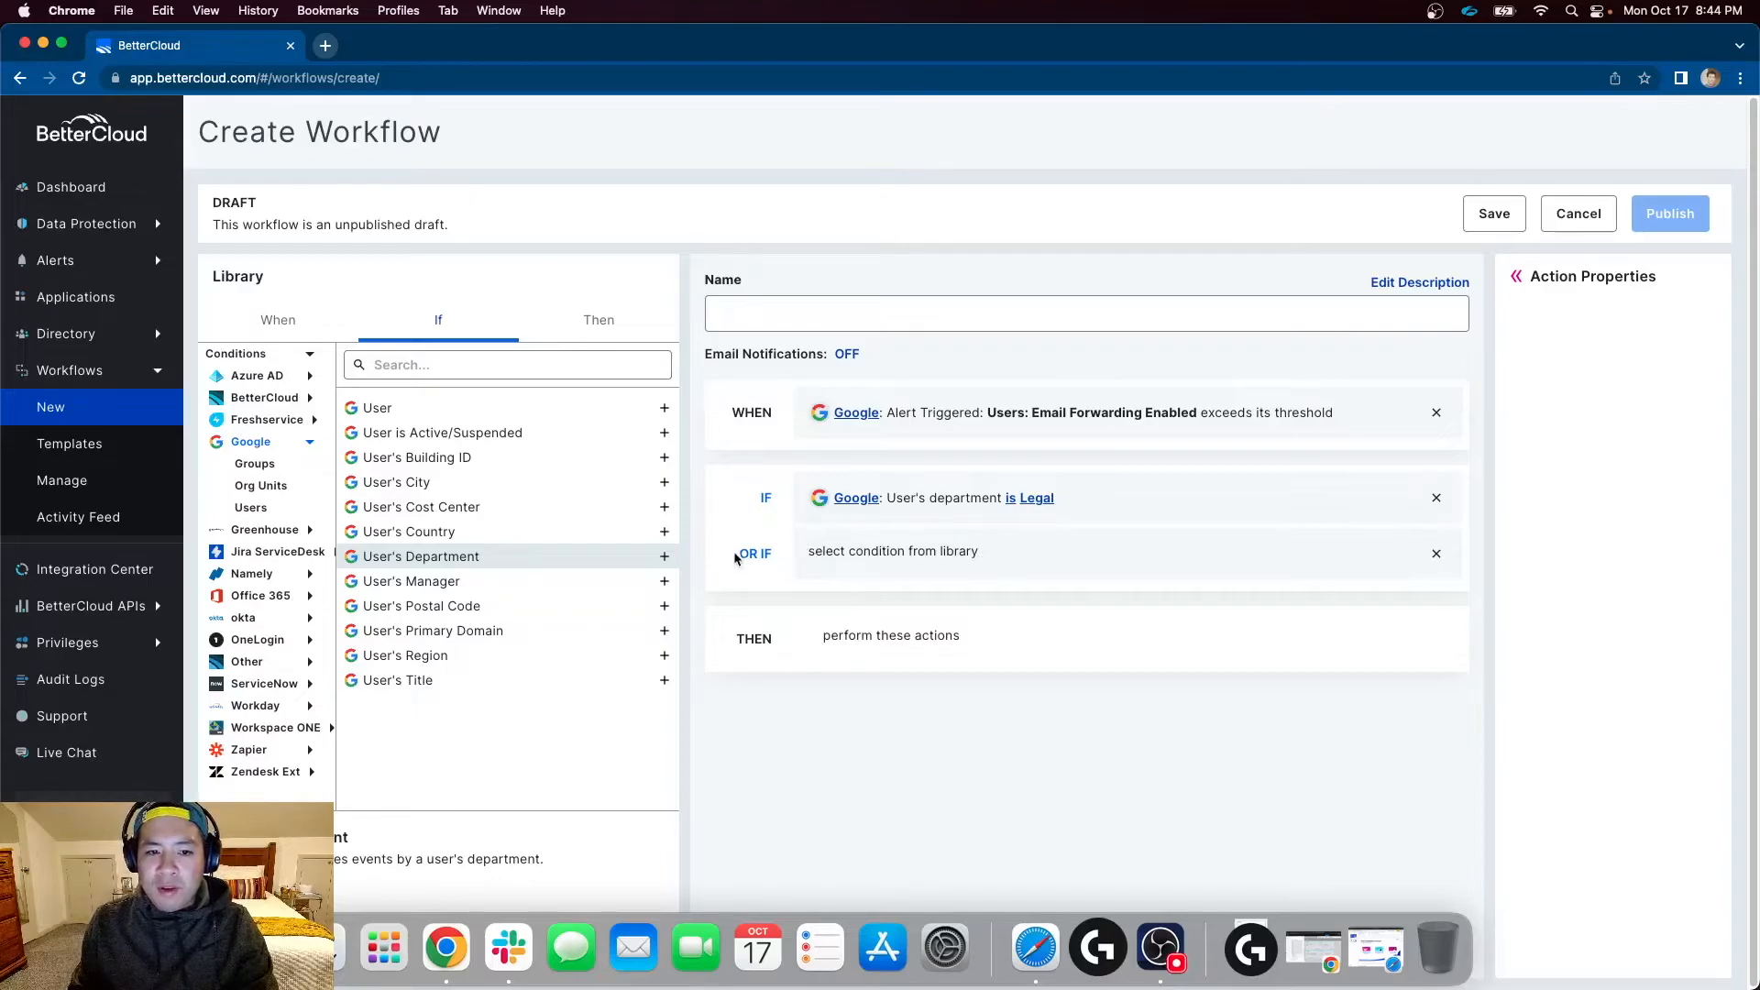
click(1437, 554)
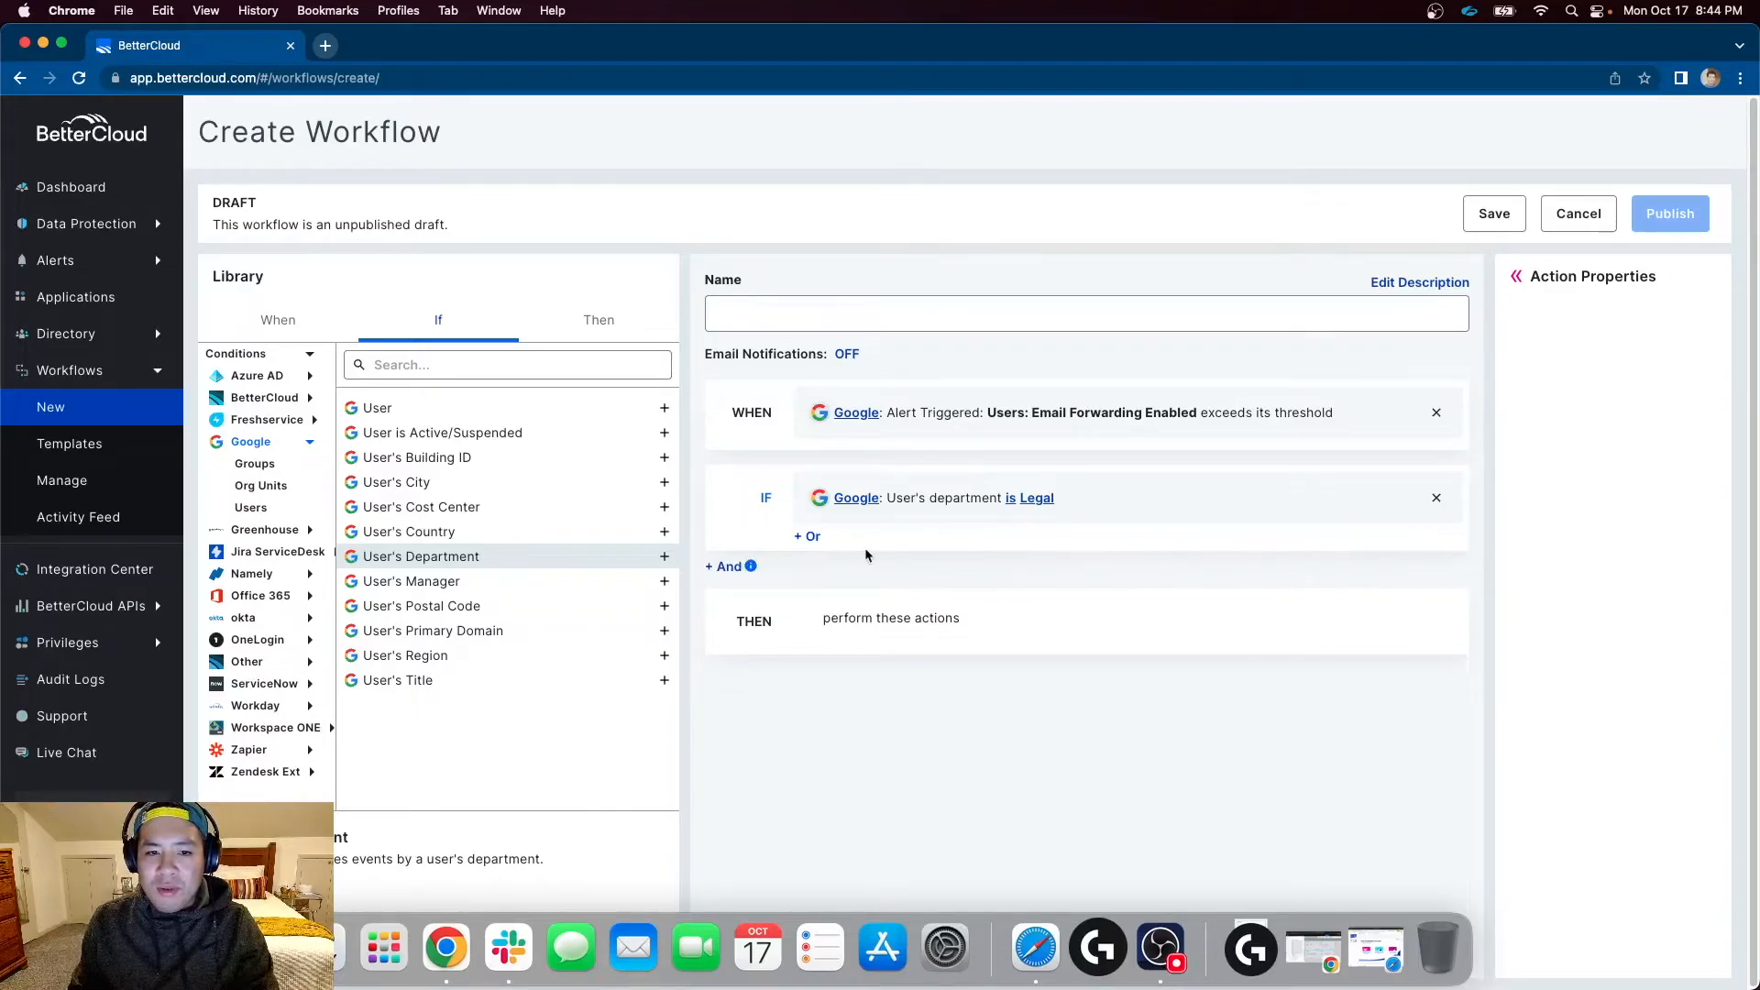
Step: Add an Or condition for User's Department using the Google integration, with the department set to Human Resources
click(807, 538)
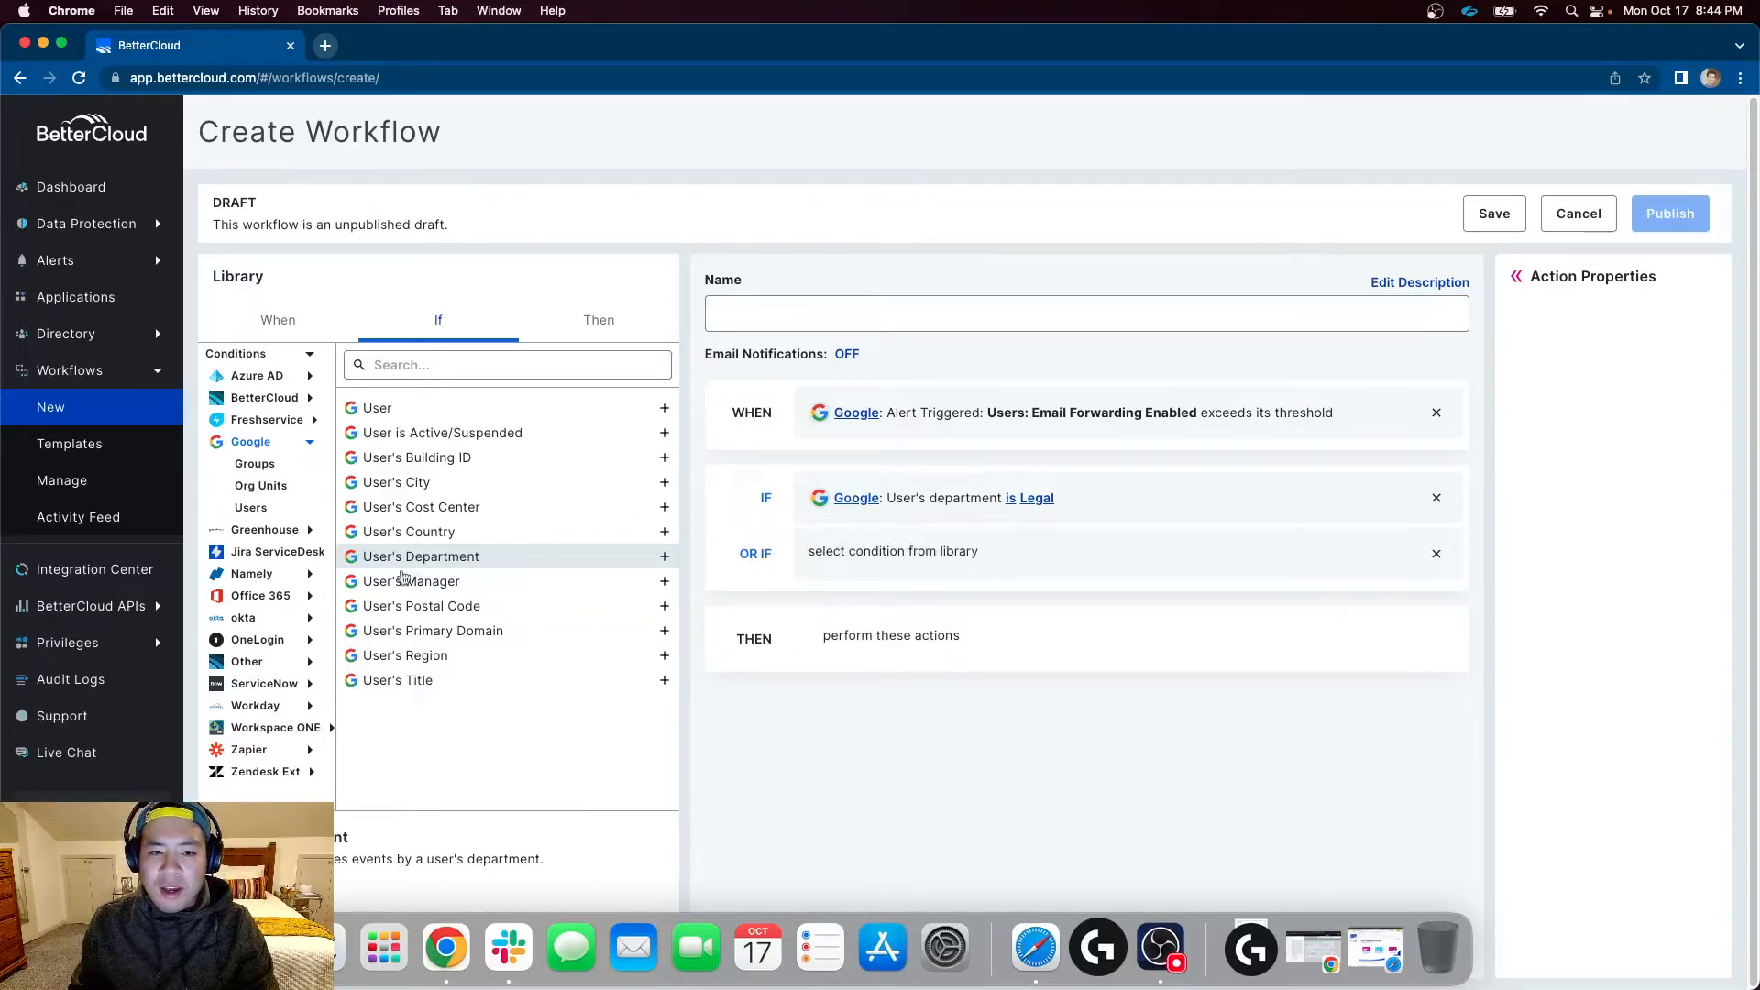
click(662, 557)
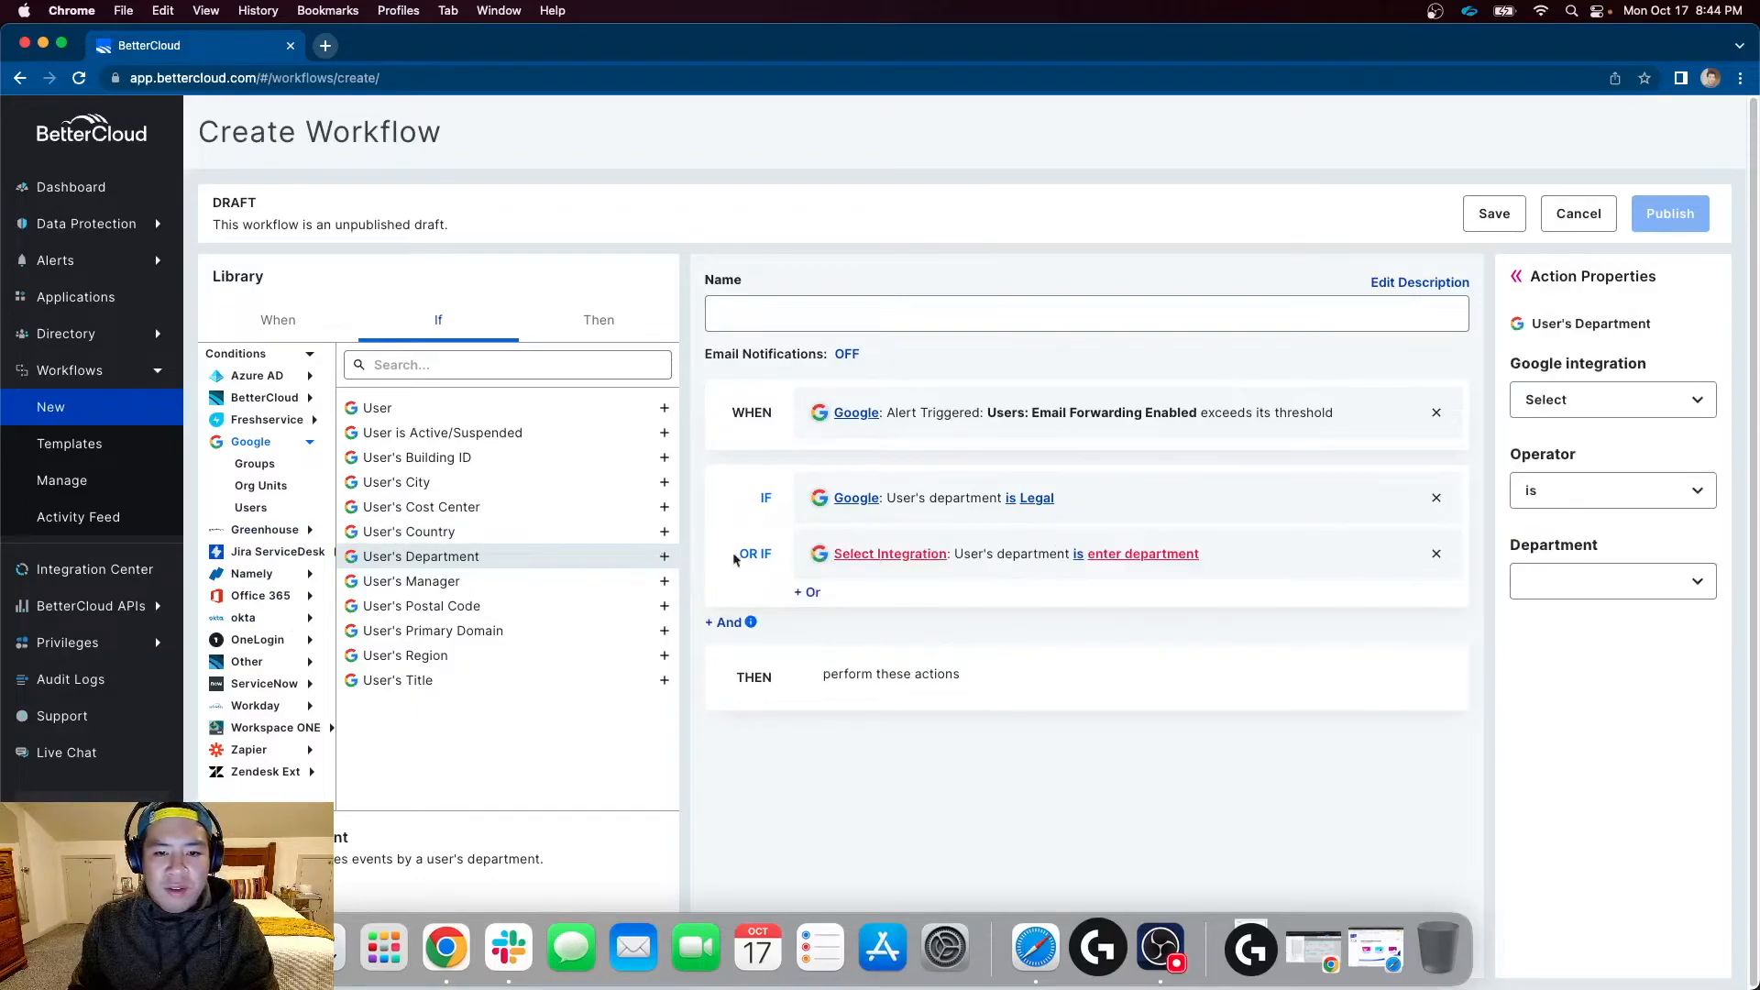
click(1661, 400)
click(1595, 409)
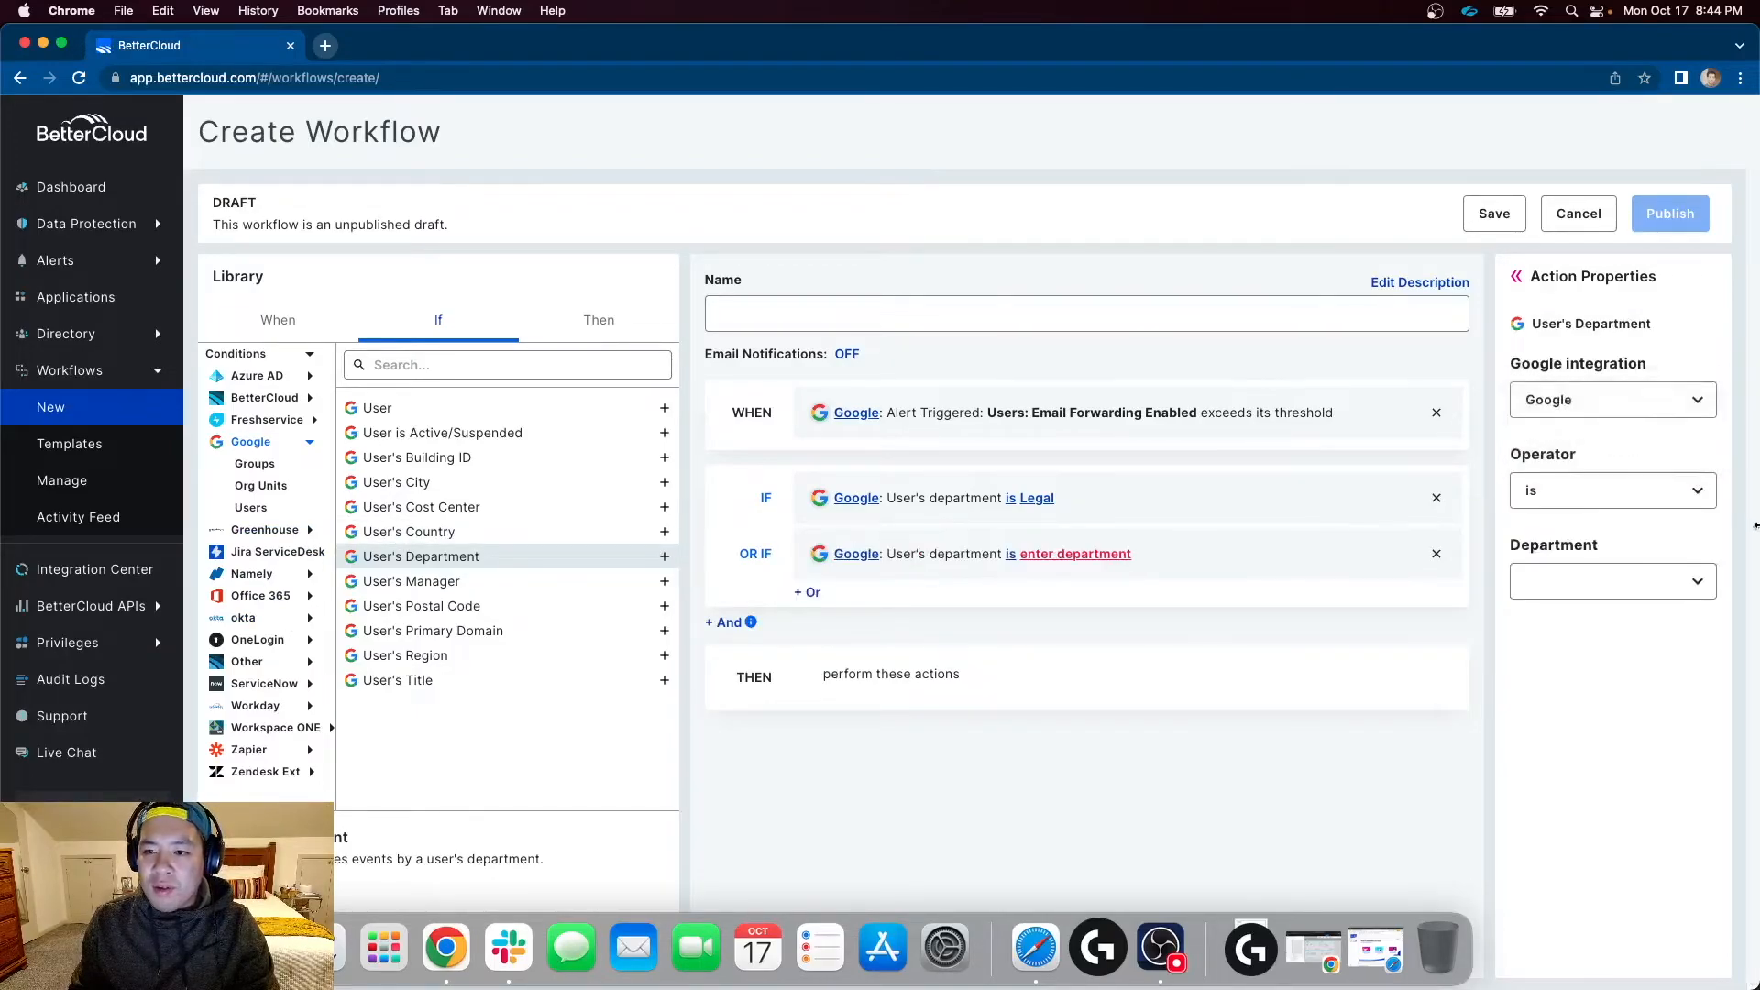
click(1547, 594)
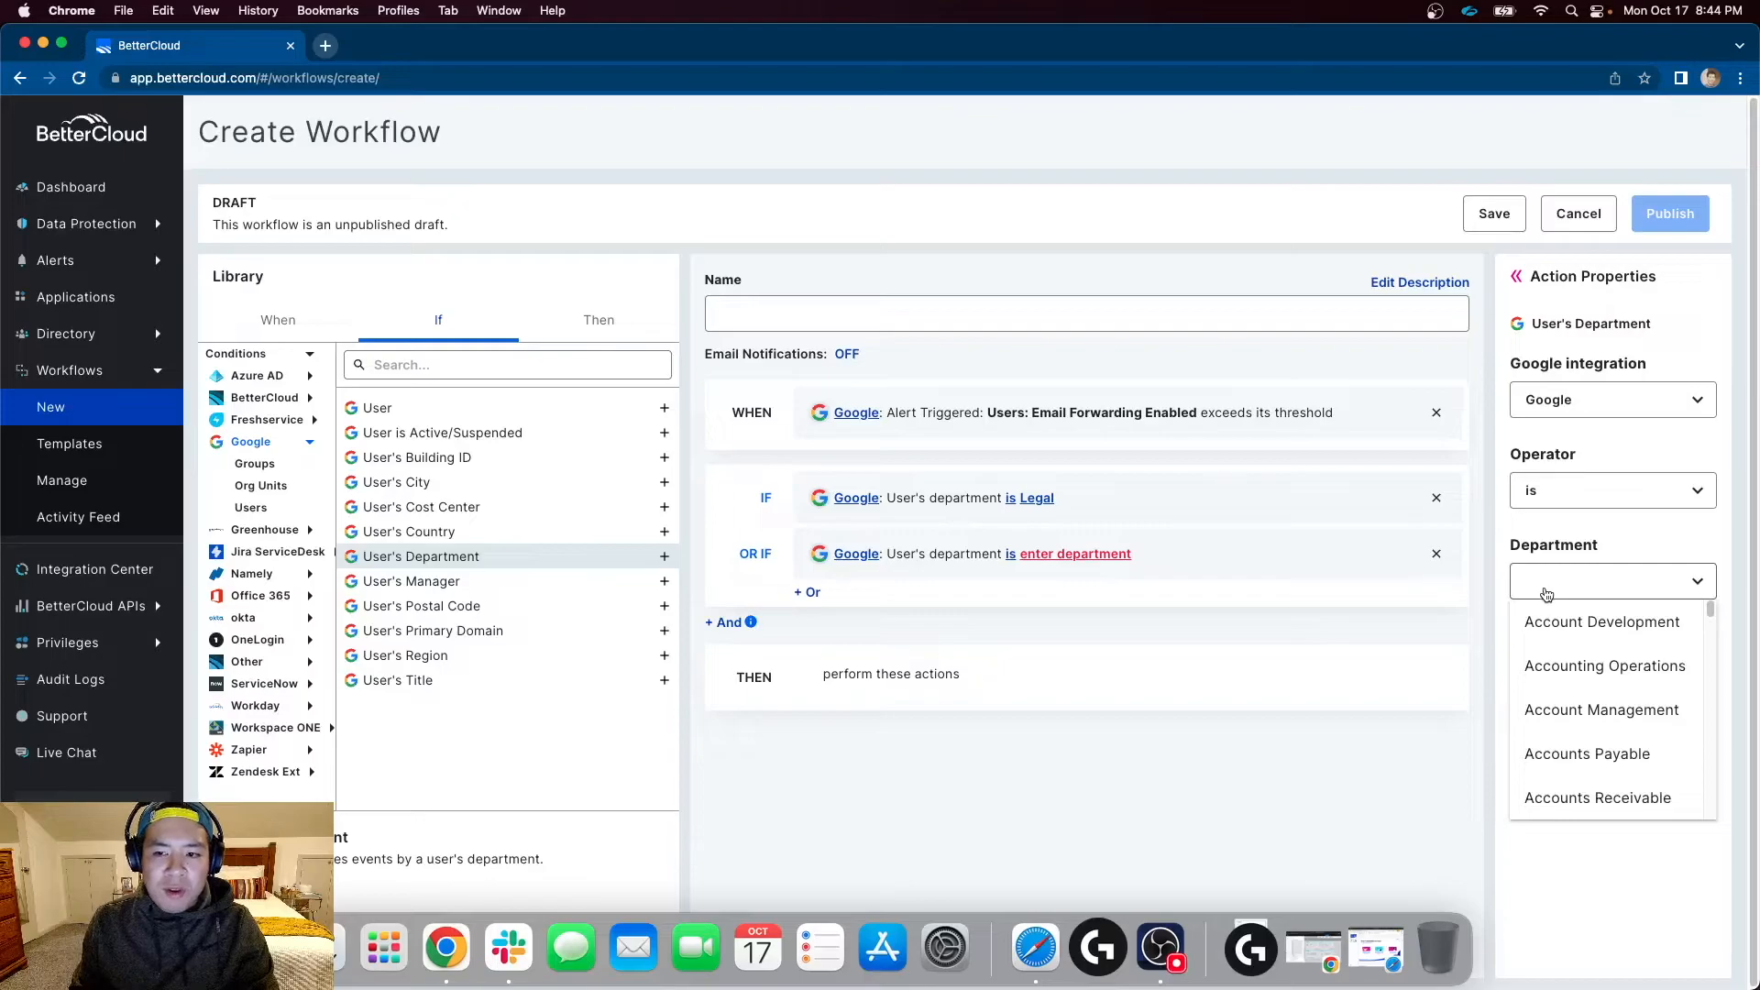
text(human)
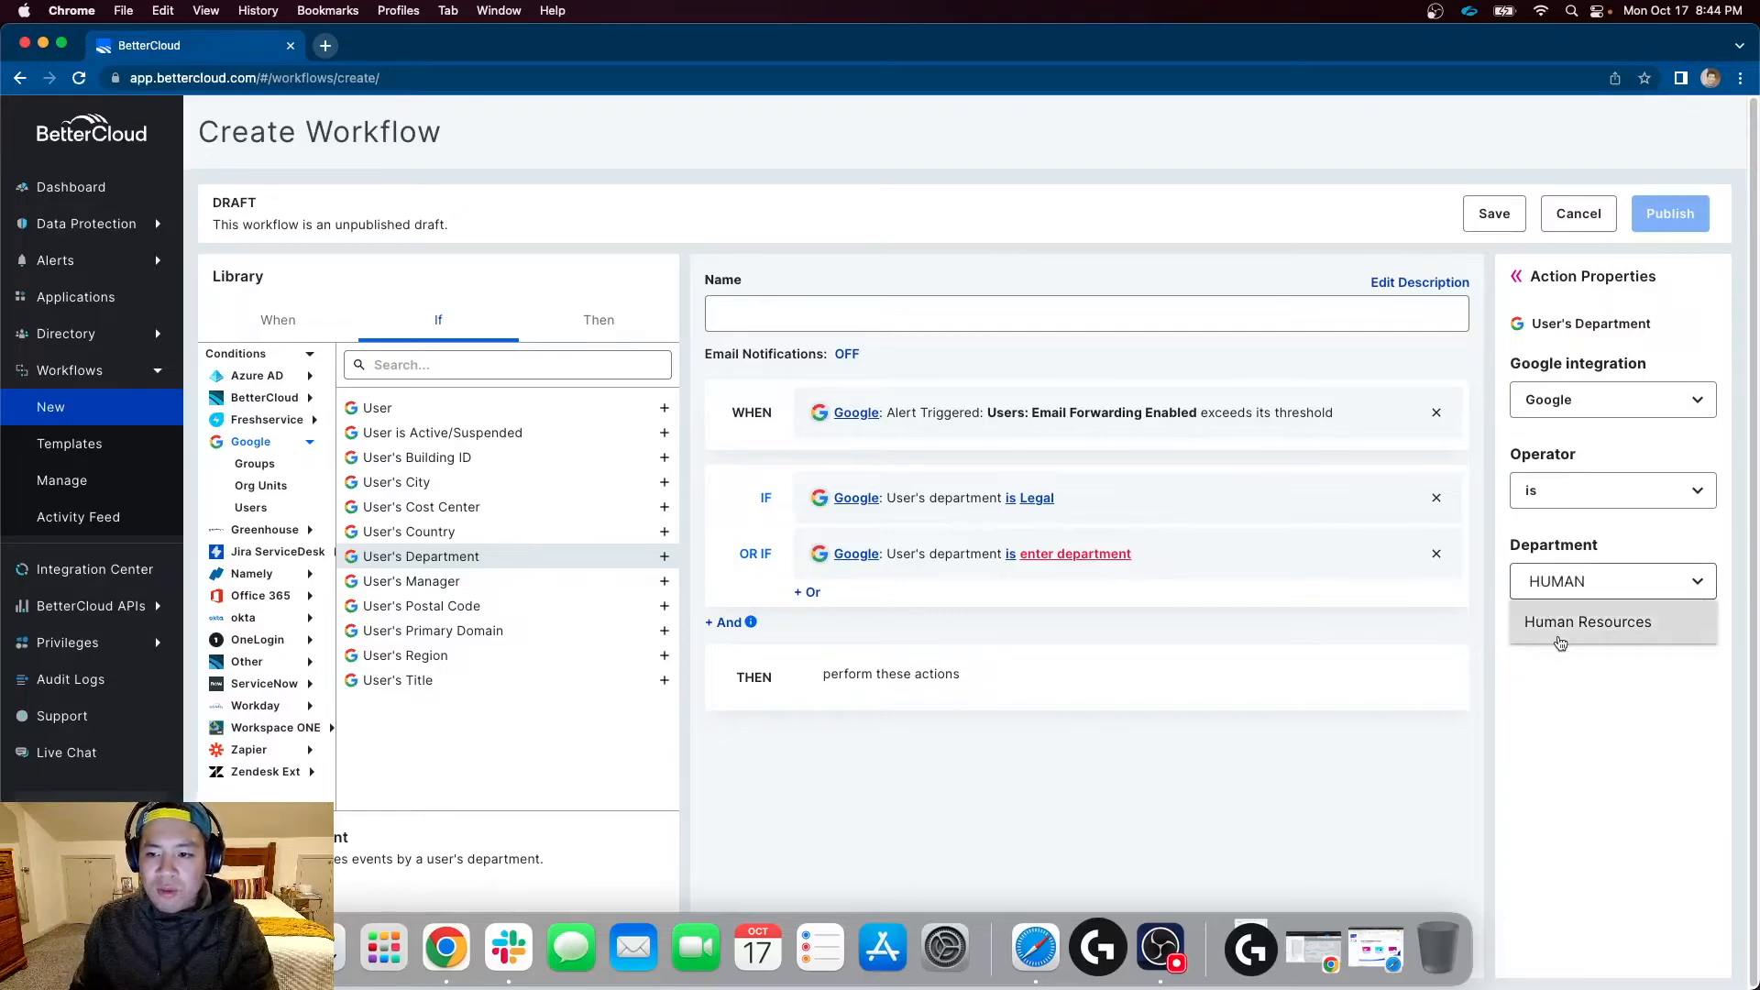
click(1563, 632)
Step: Add another Or condition for User's Department using the Google integration, with the department set to Finance
click(808, 592)
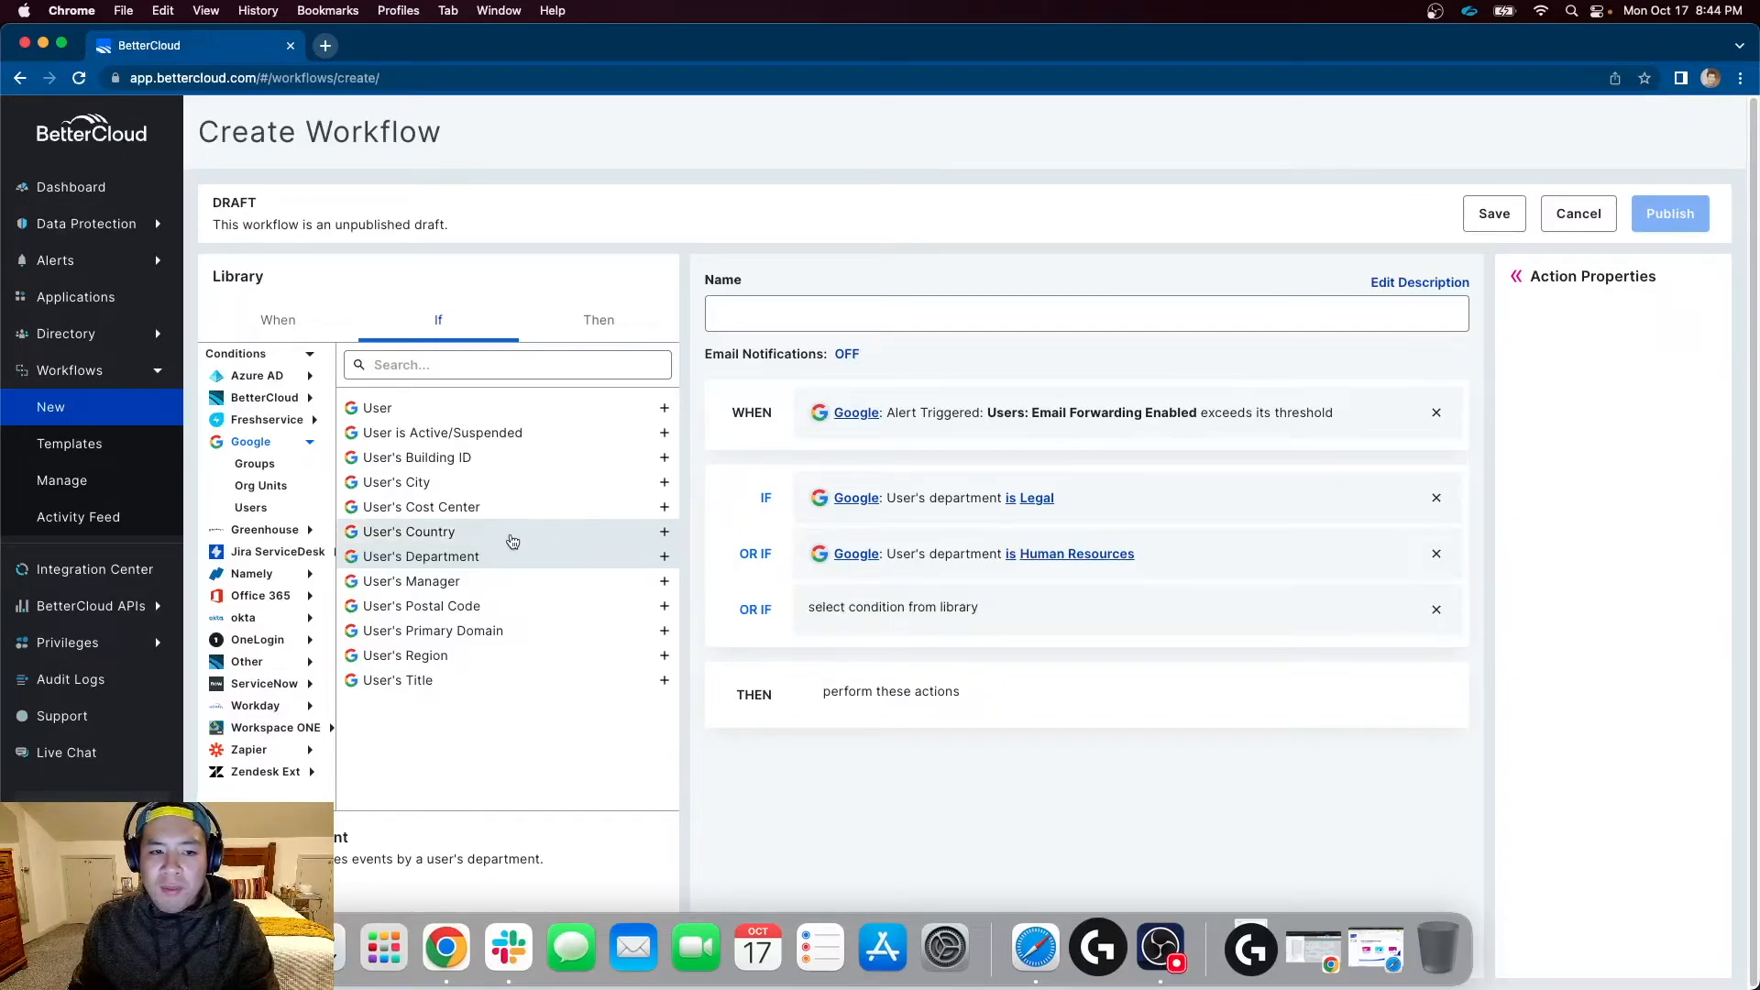
click(664, 556)
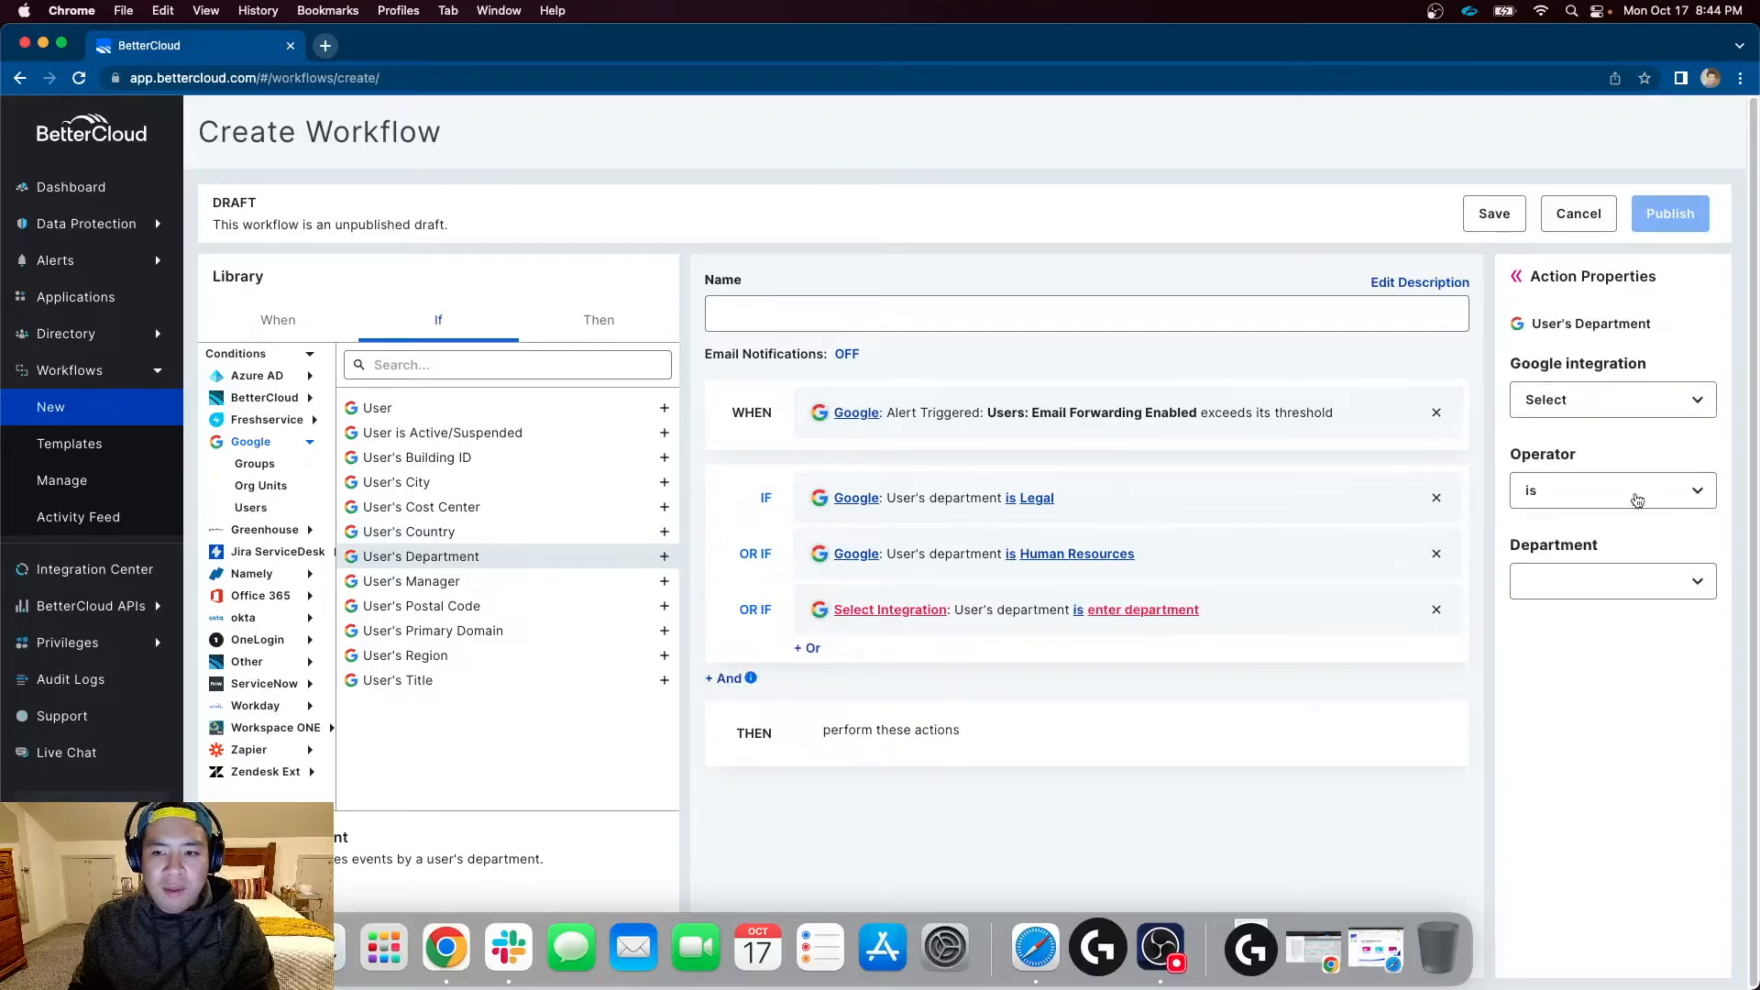
click(1682, 400)
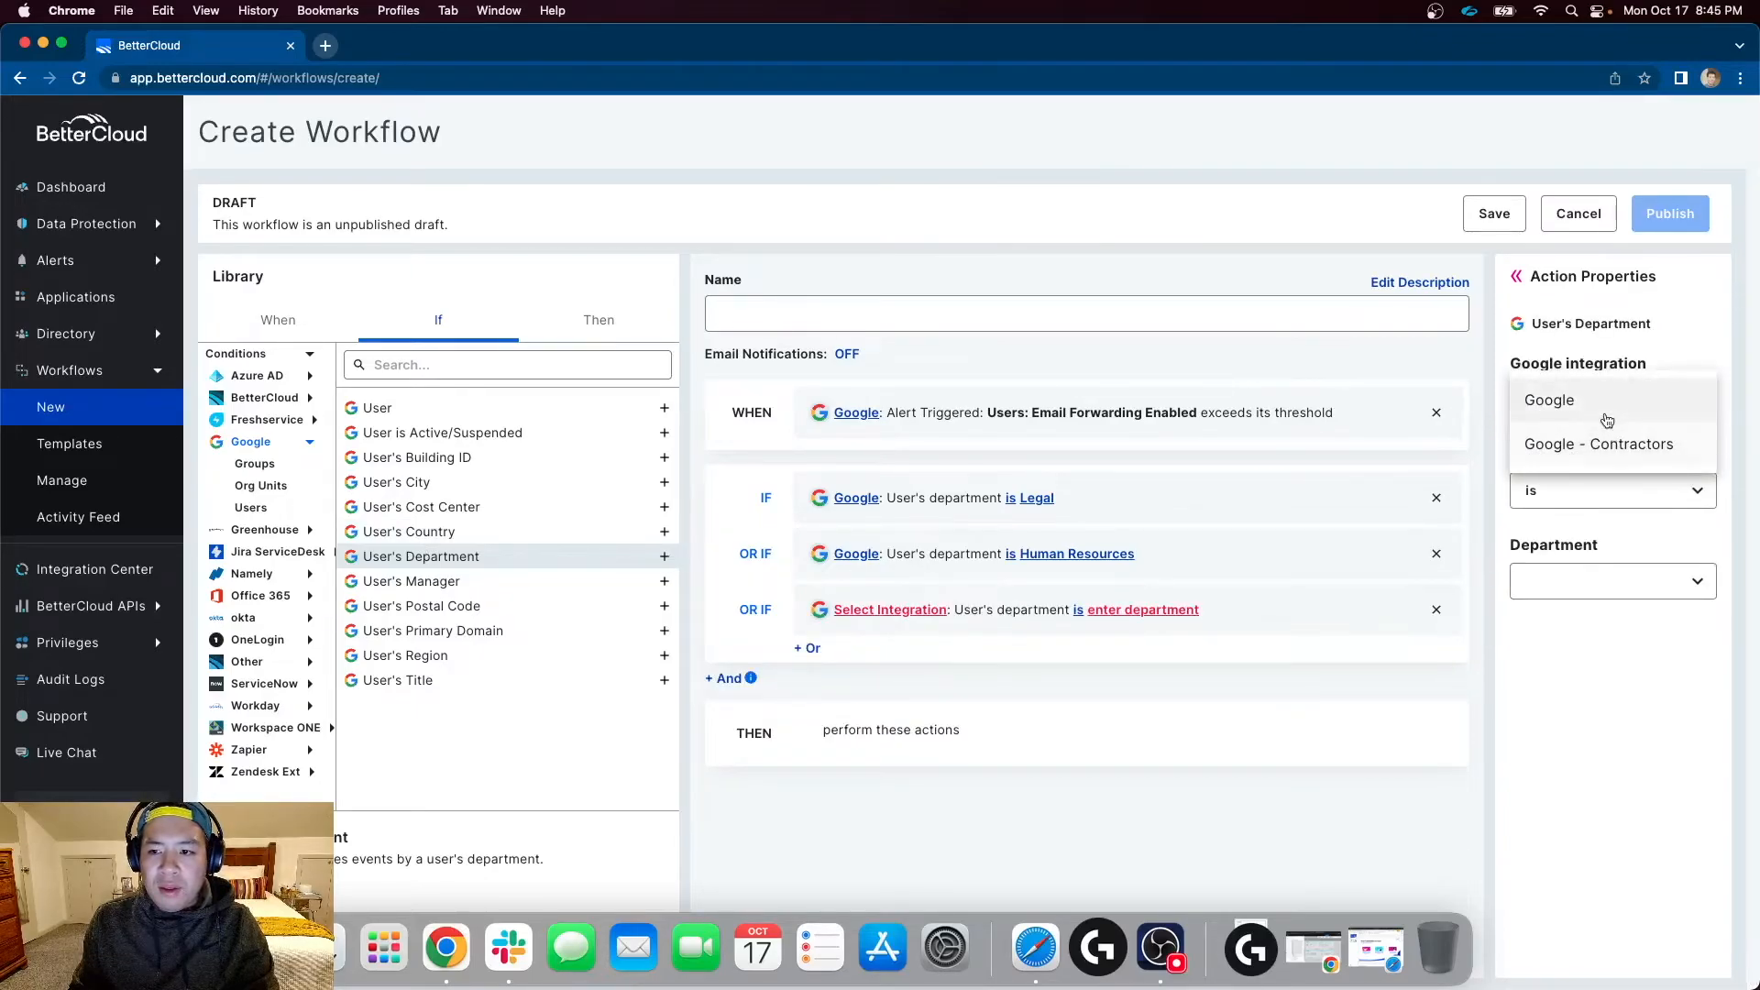
click(1609, 420)
click(1642, 581)
text(FINANCE)
click(1618, 622)
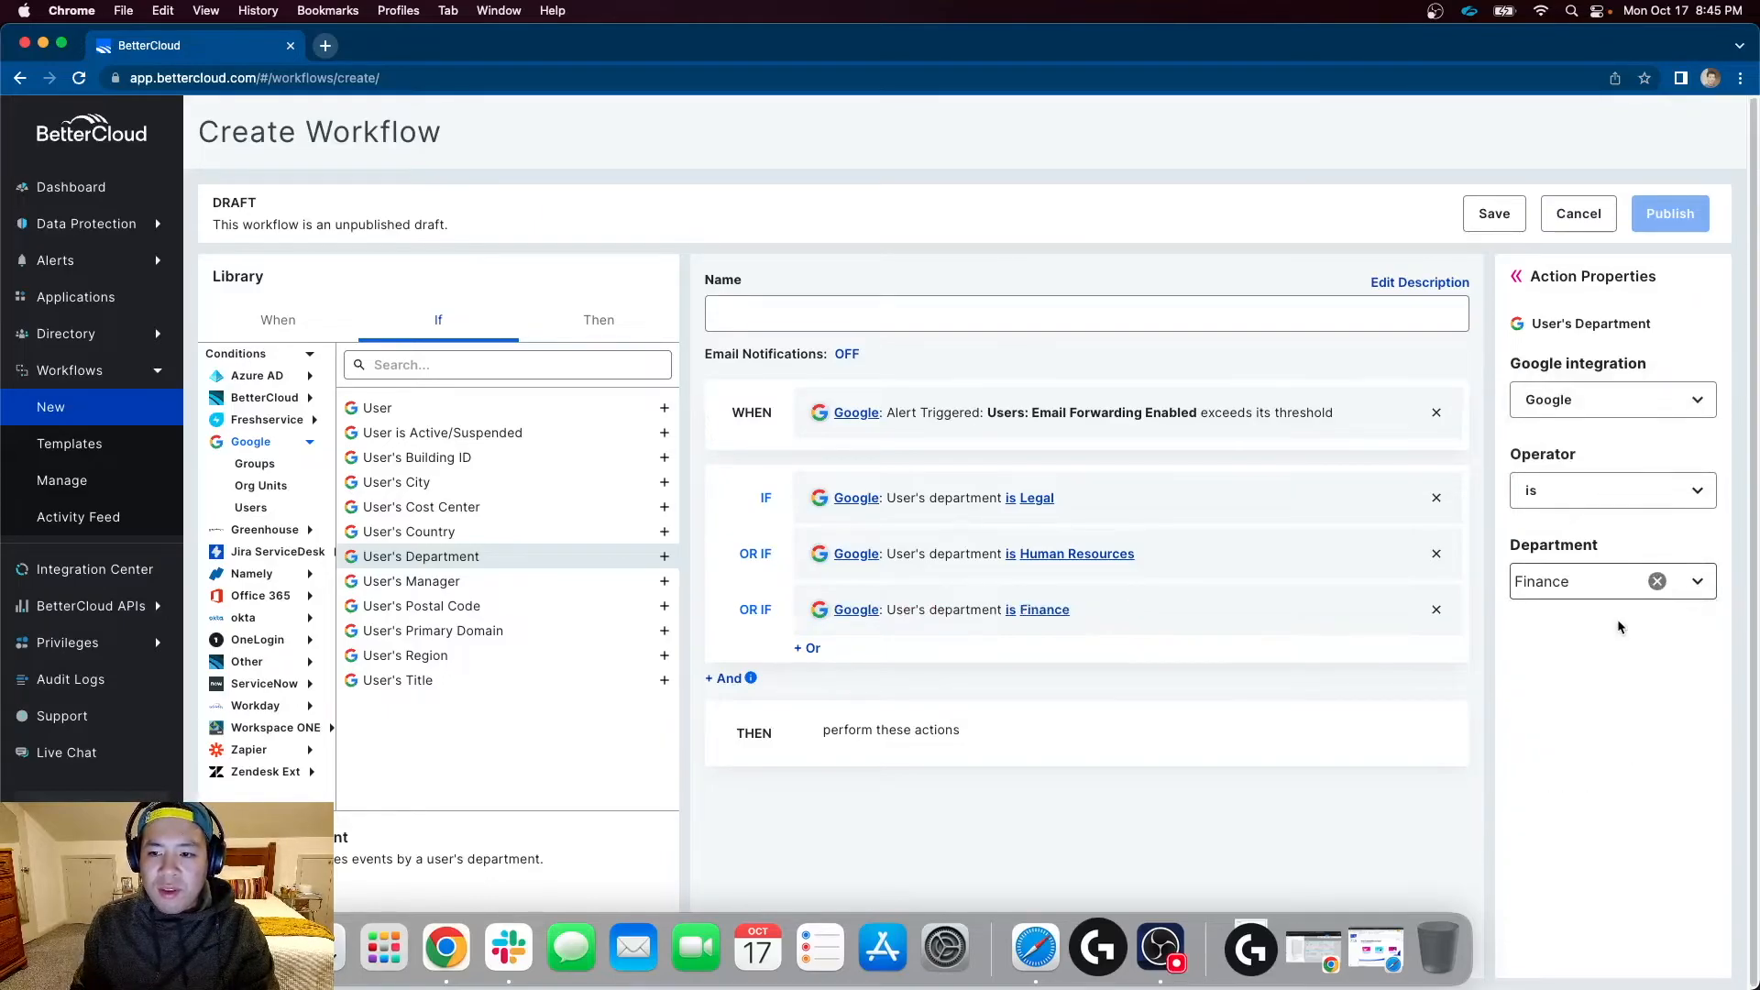
Step: Add the Slack Create Channel action to the workflow's Then section and set its integration to Slack
click(607, 321)
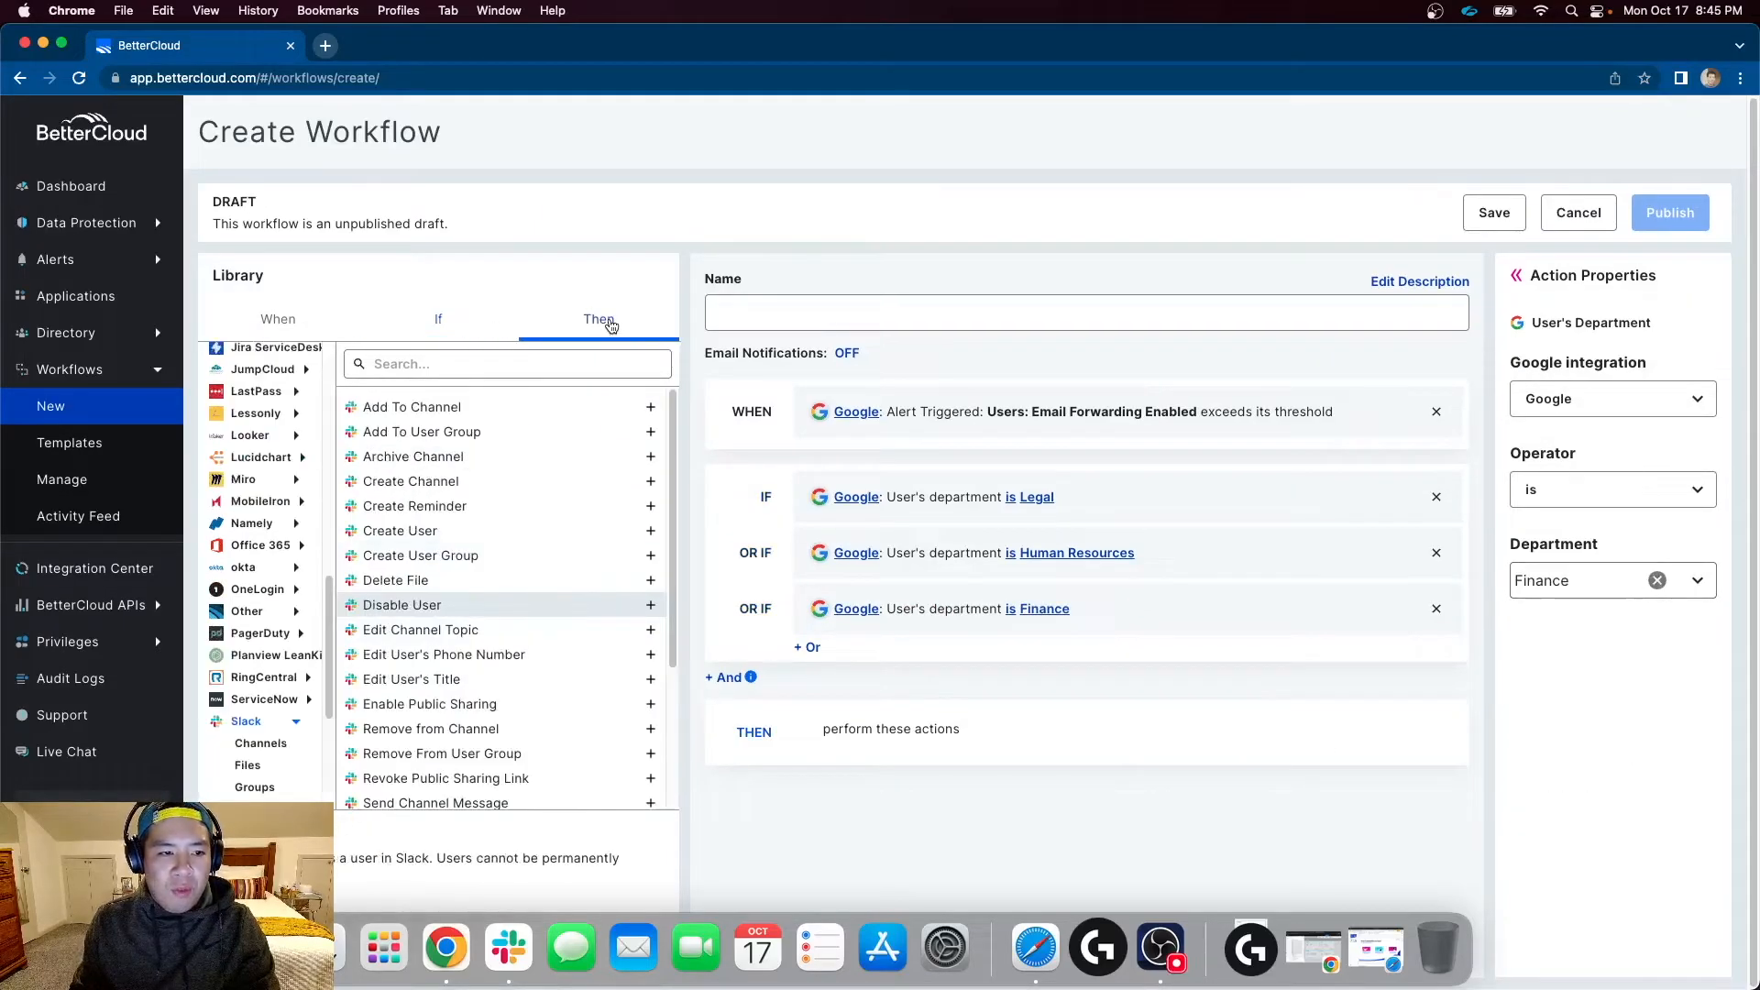
scroll(255, 706, down, 3)
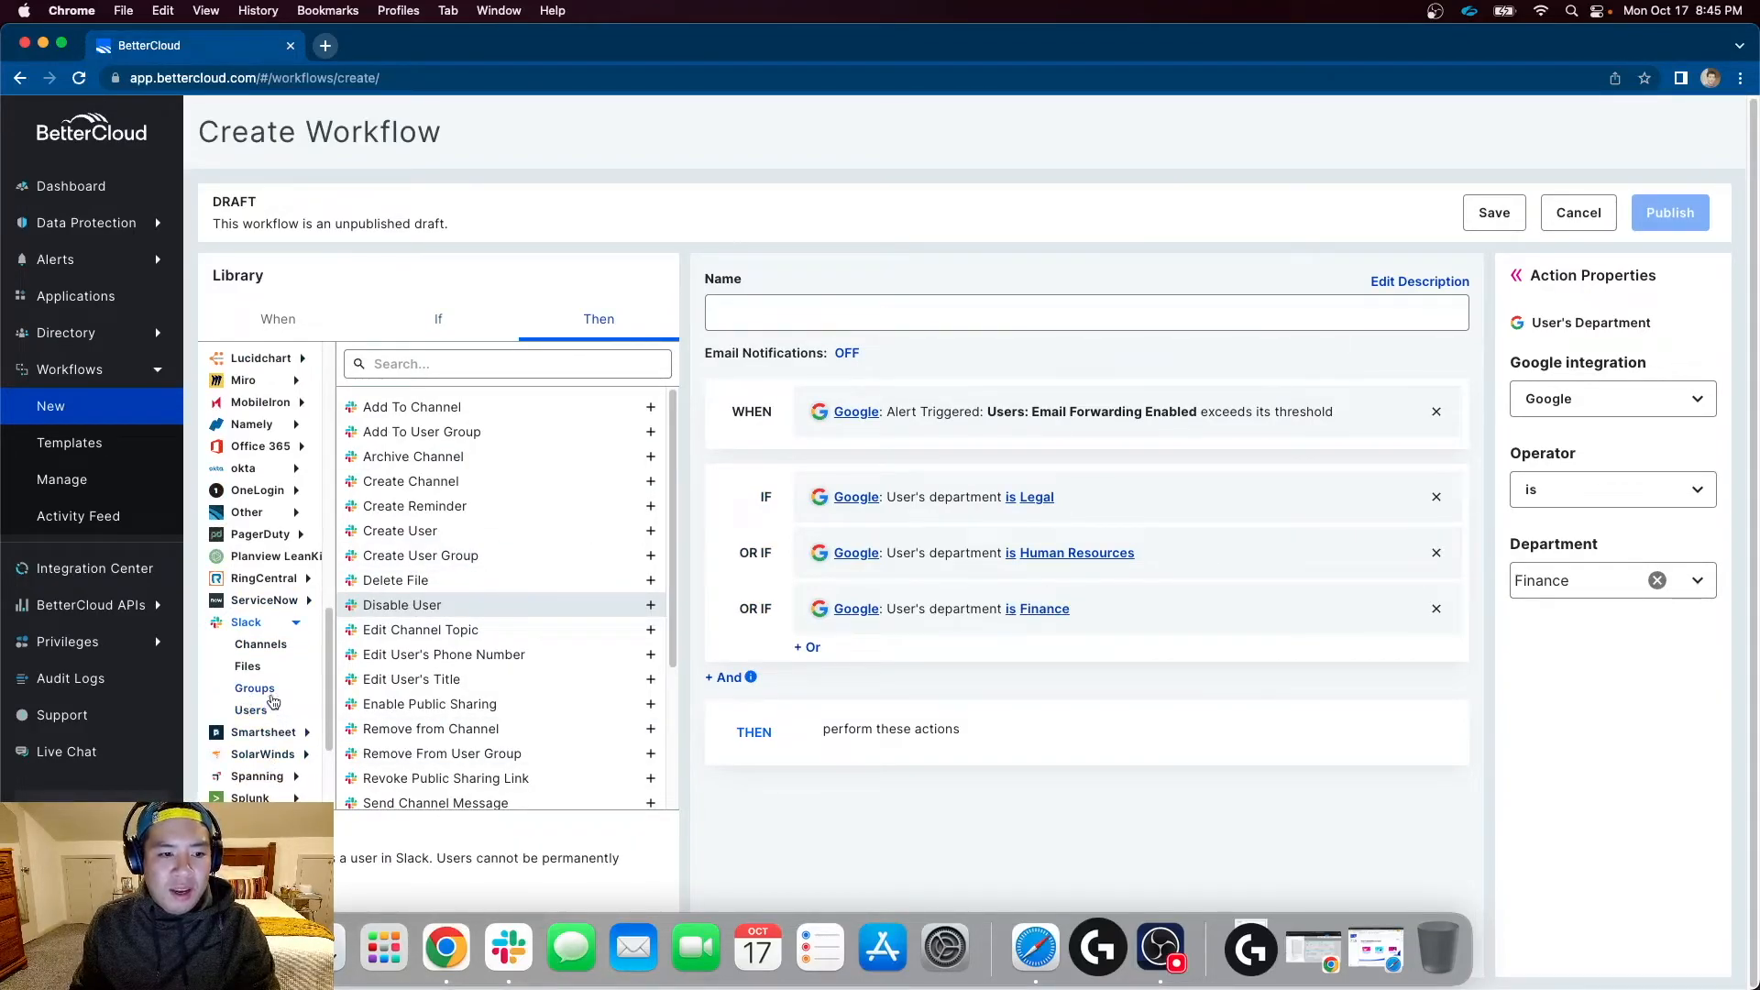
click(261, 647)
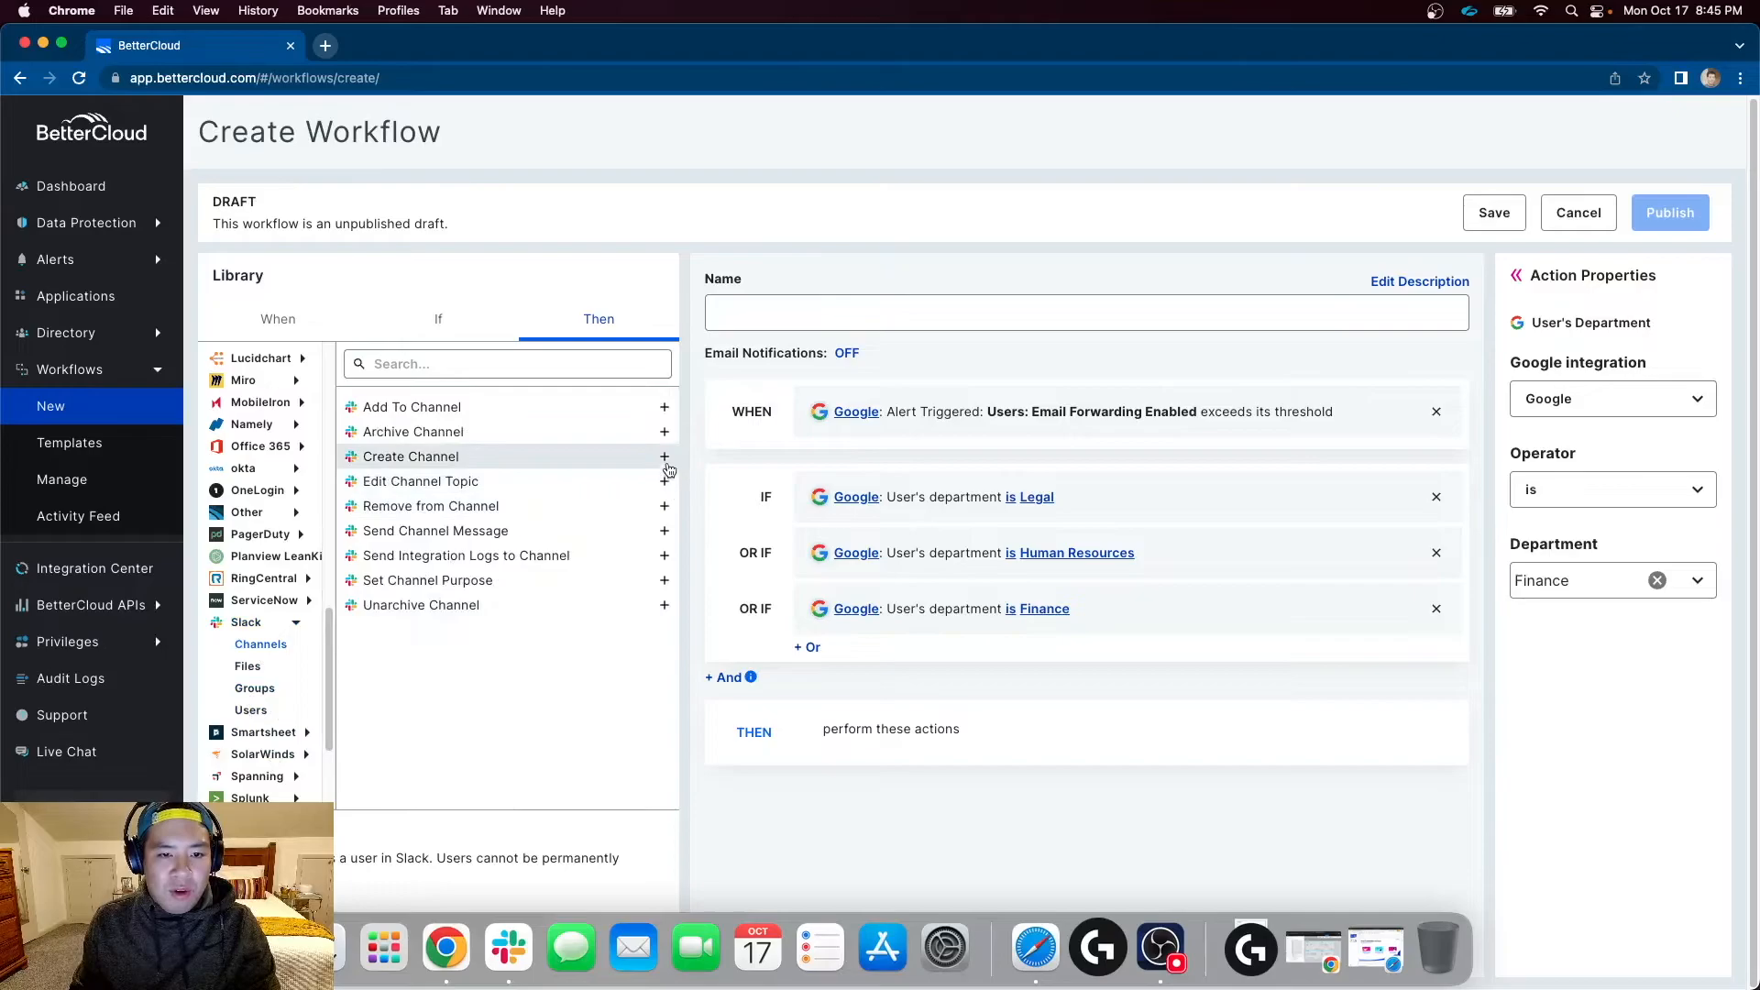
click(664, 457)
click(1612, 410)
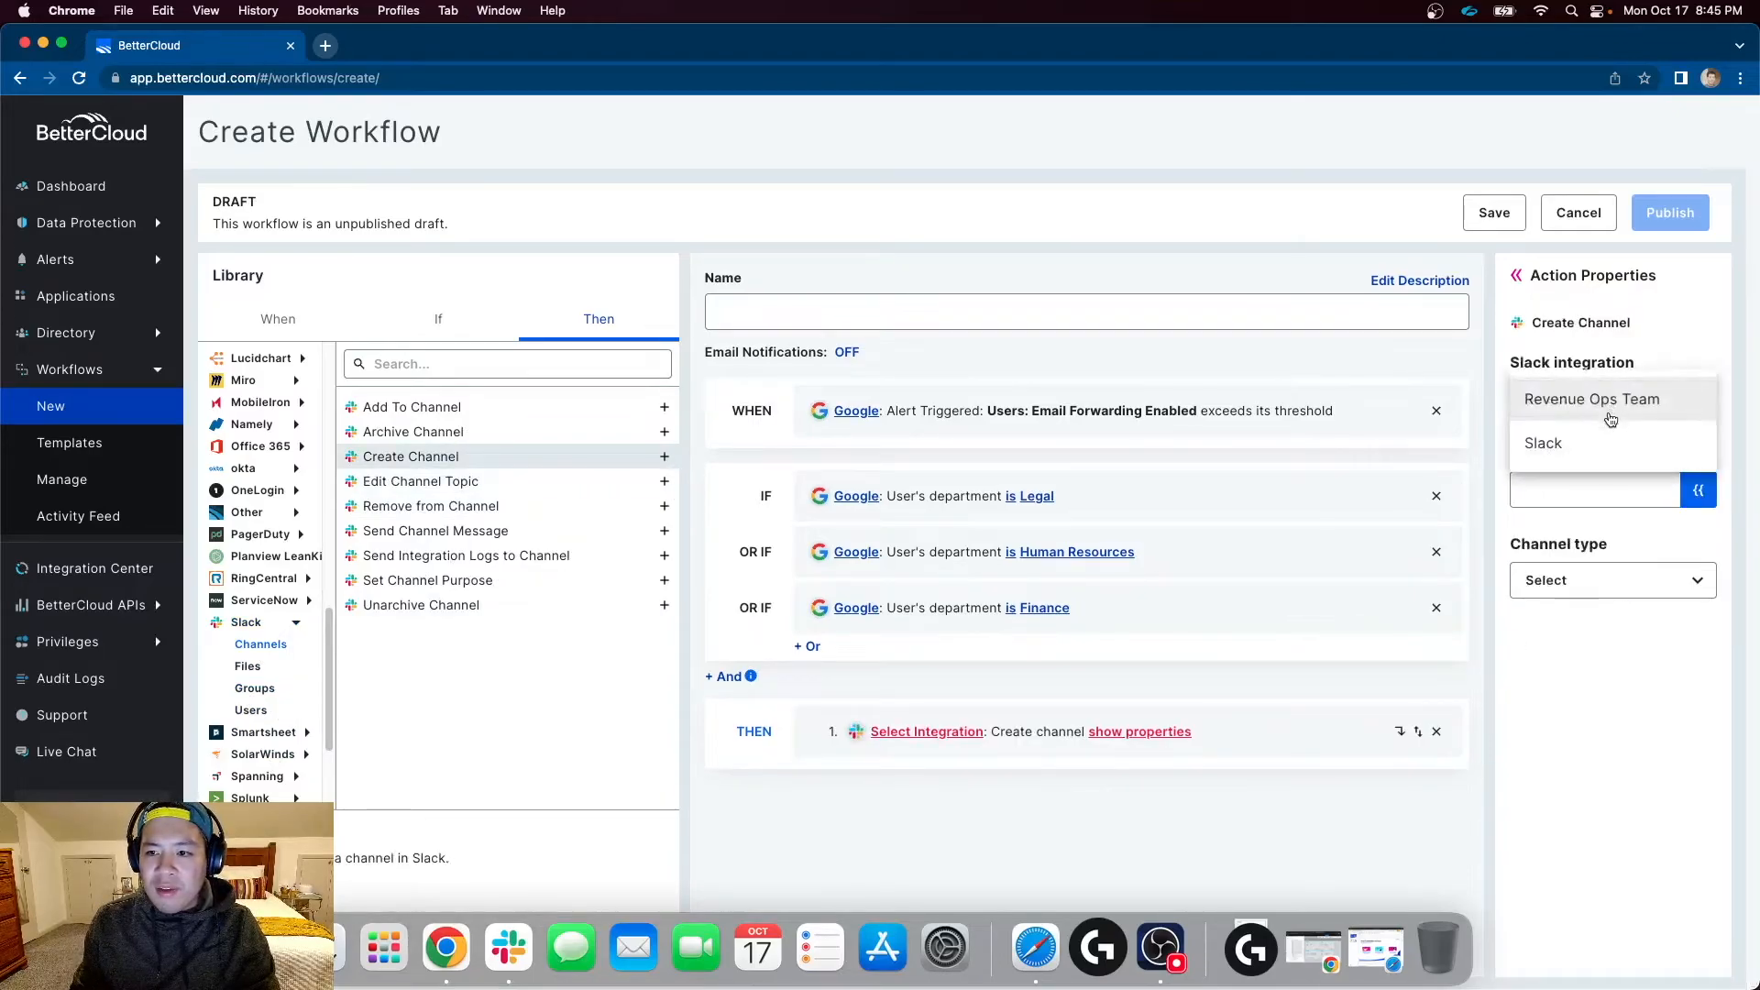
click(1602, 447)
Step: Check the variables offered for the new channel's name and set the channel type to Private
click(1700, 492)
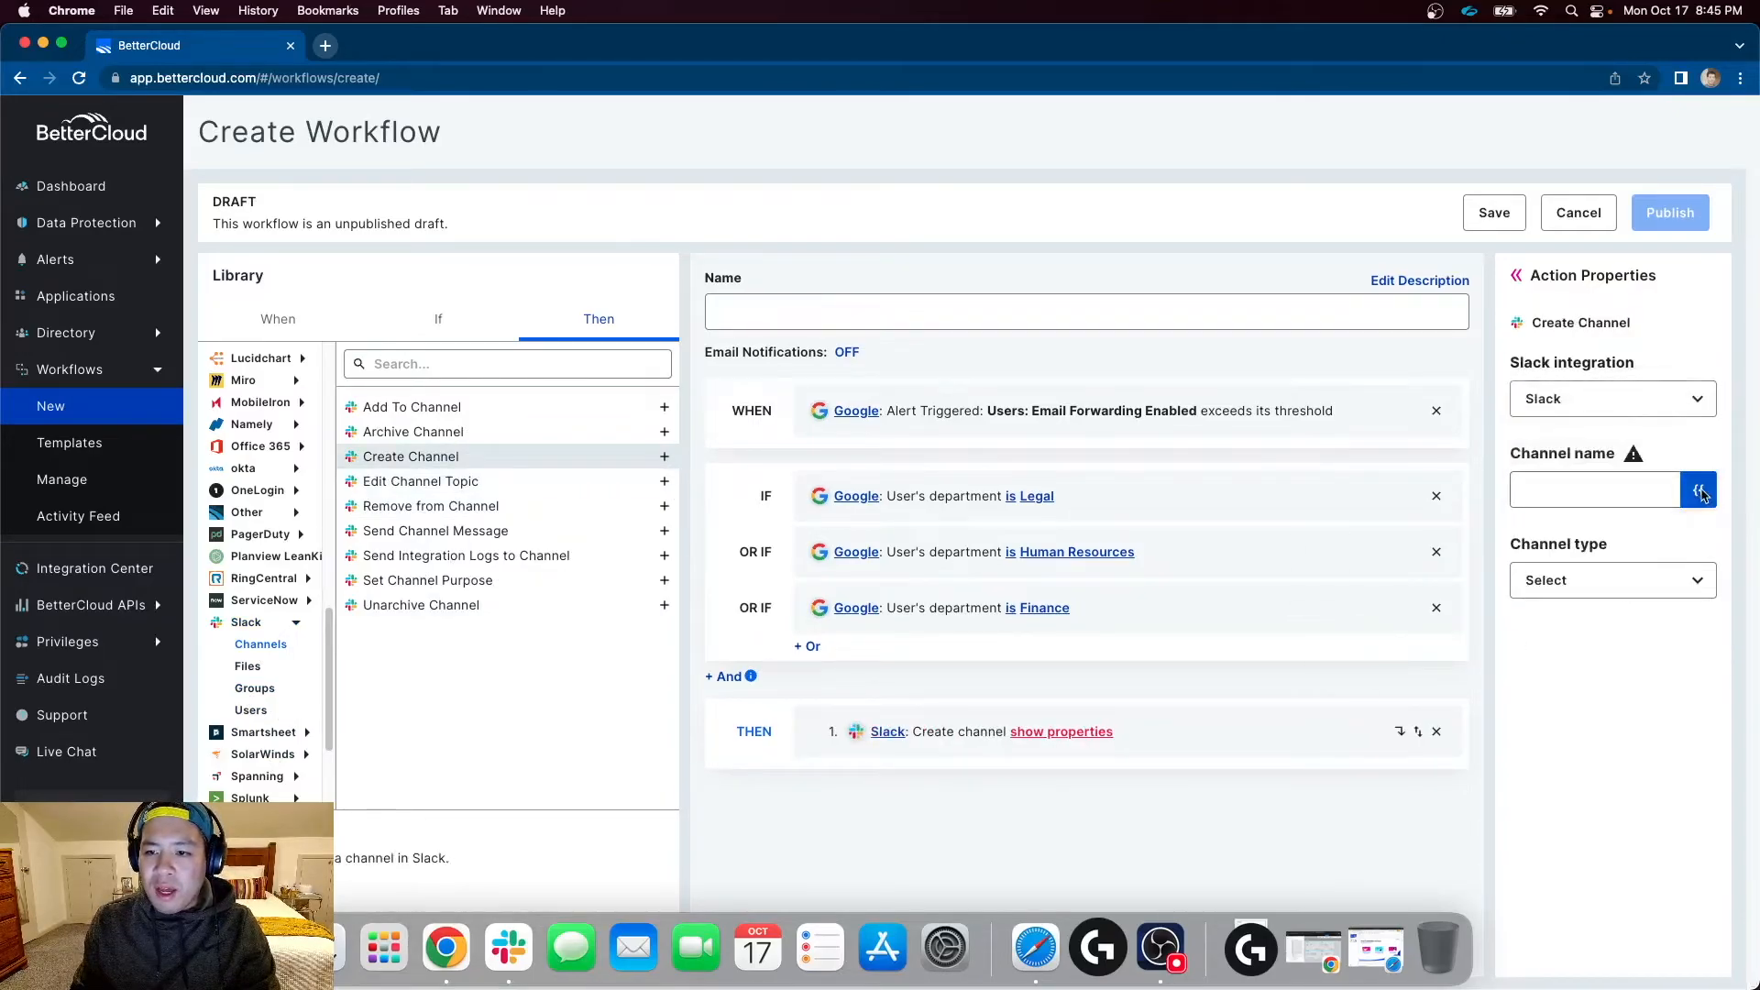
click(1689, 440)
click(1680, 597)
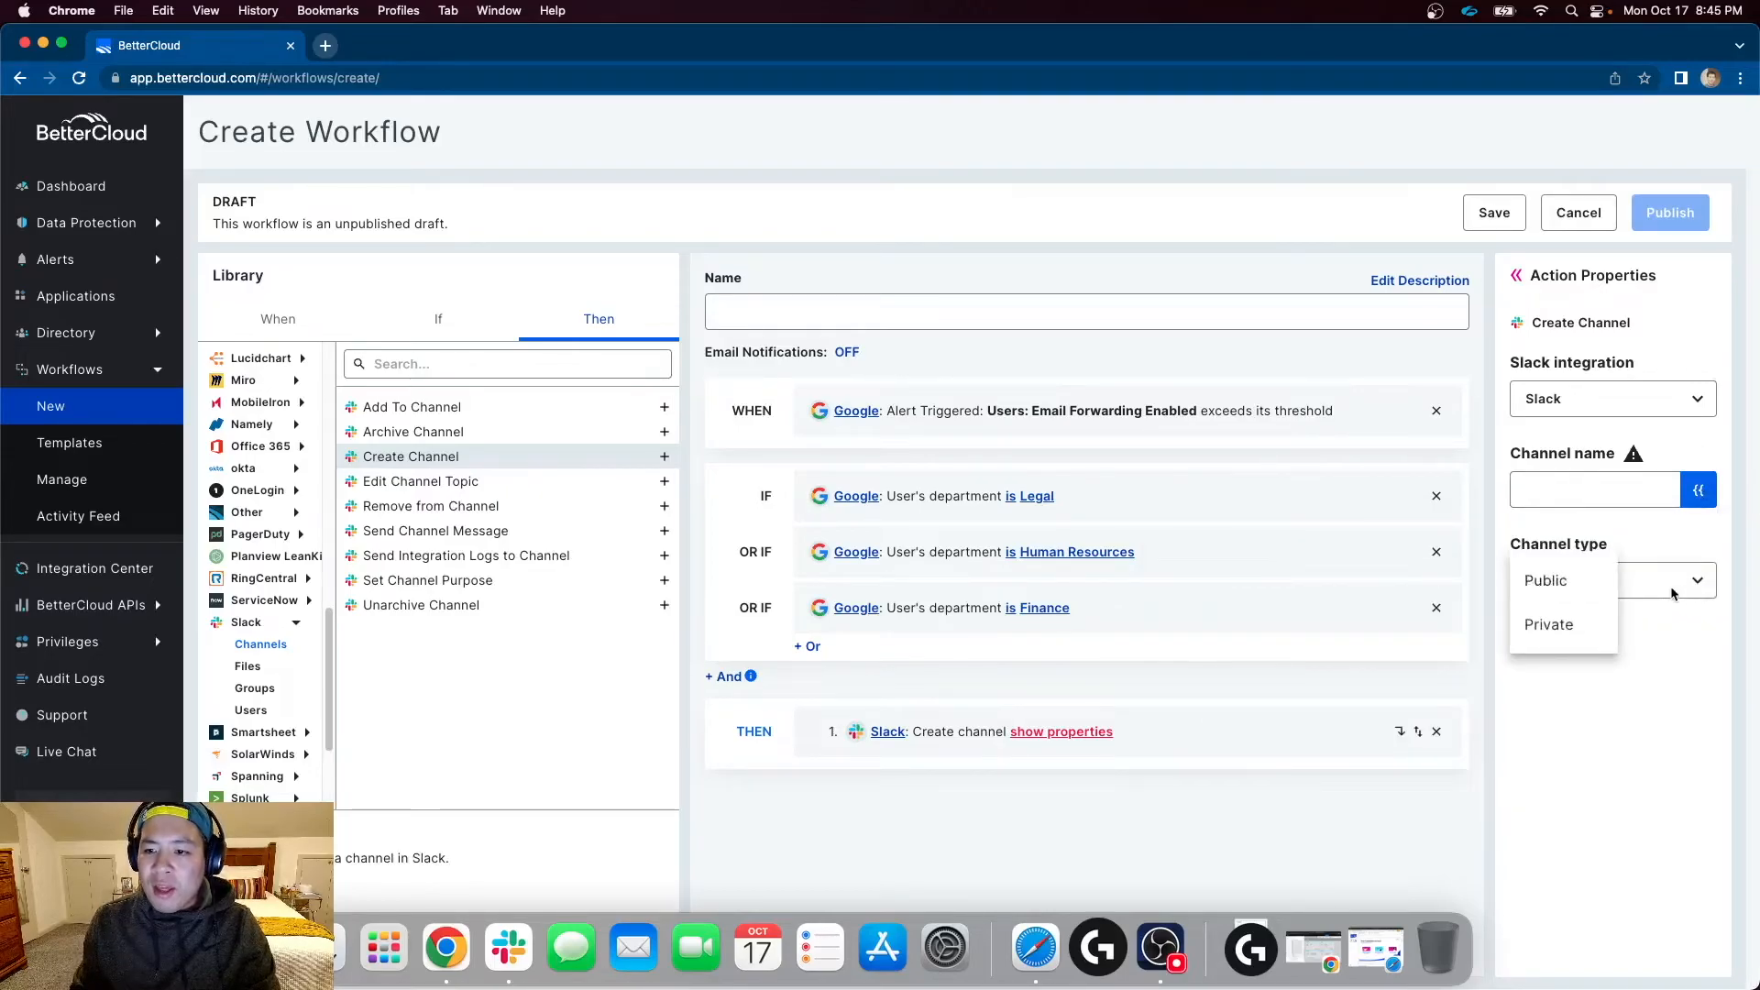
click(1573, 624)
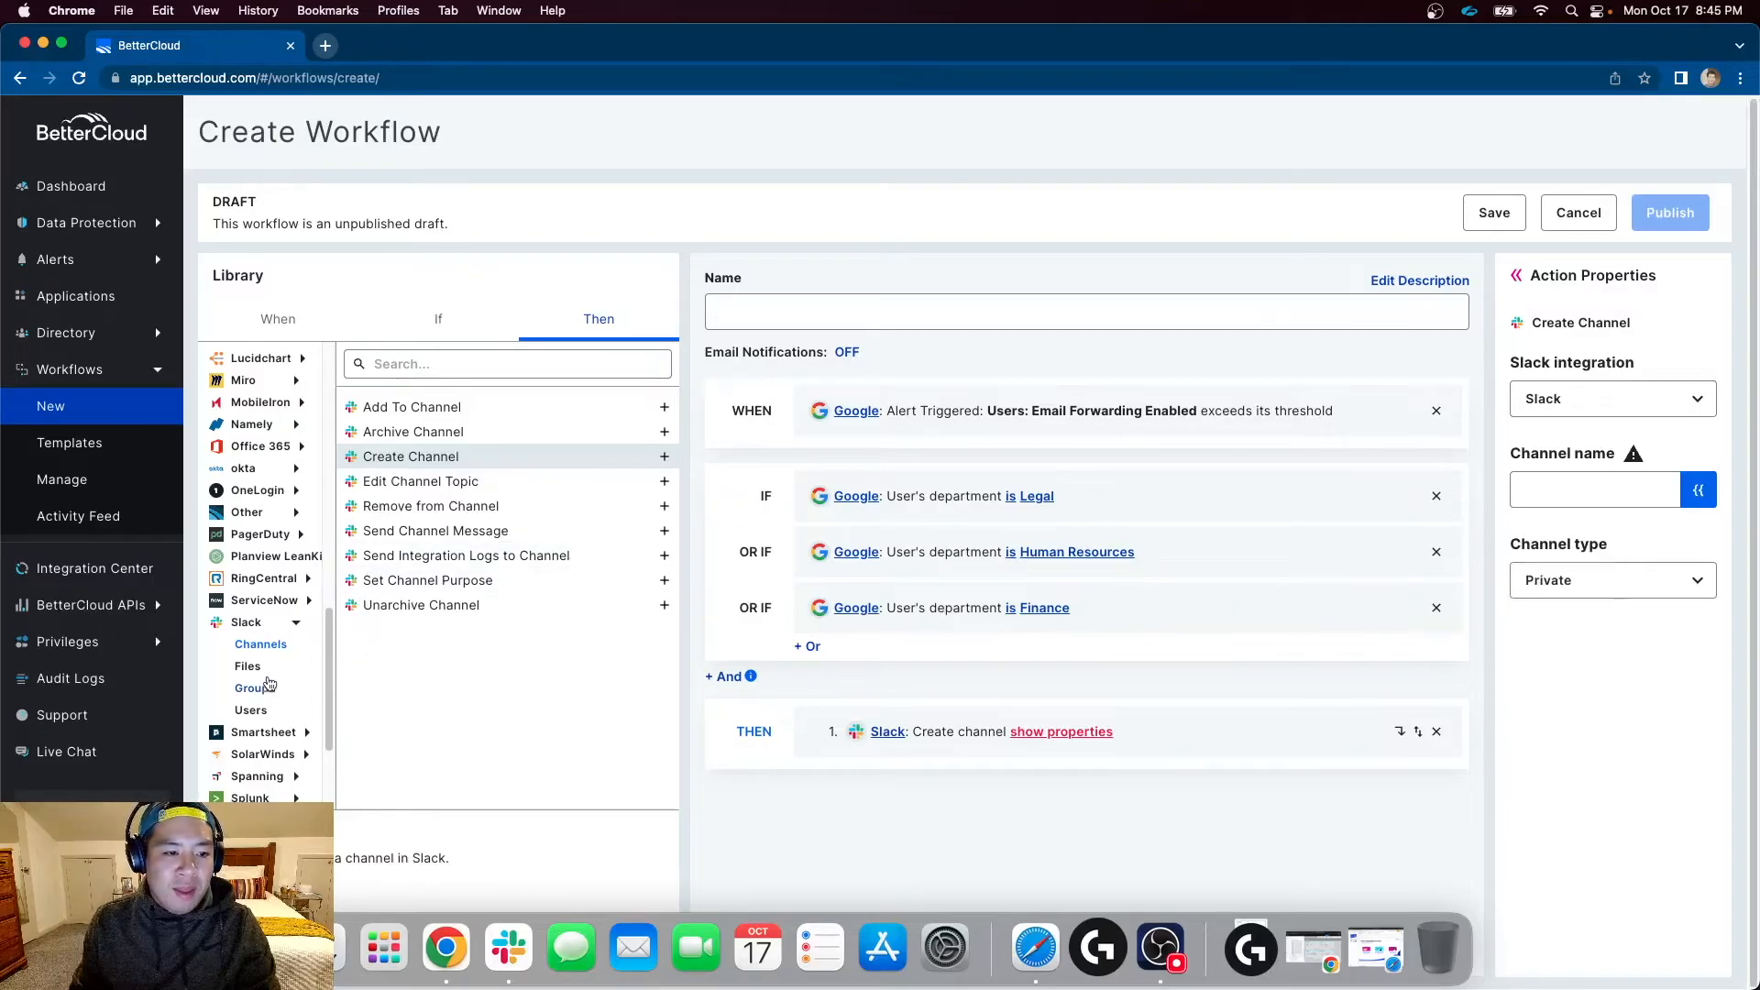
Step: Add the Slack Add To Channel action with the Slack integration and set its channel to {{action1.Slack.Slack.Channel}}
click(278, 710)
click(261, 645)
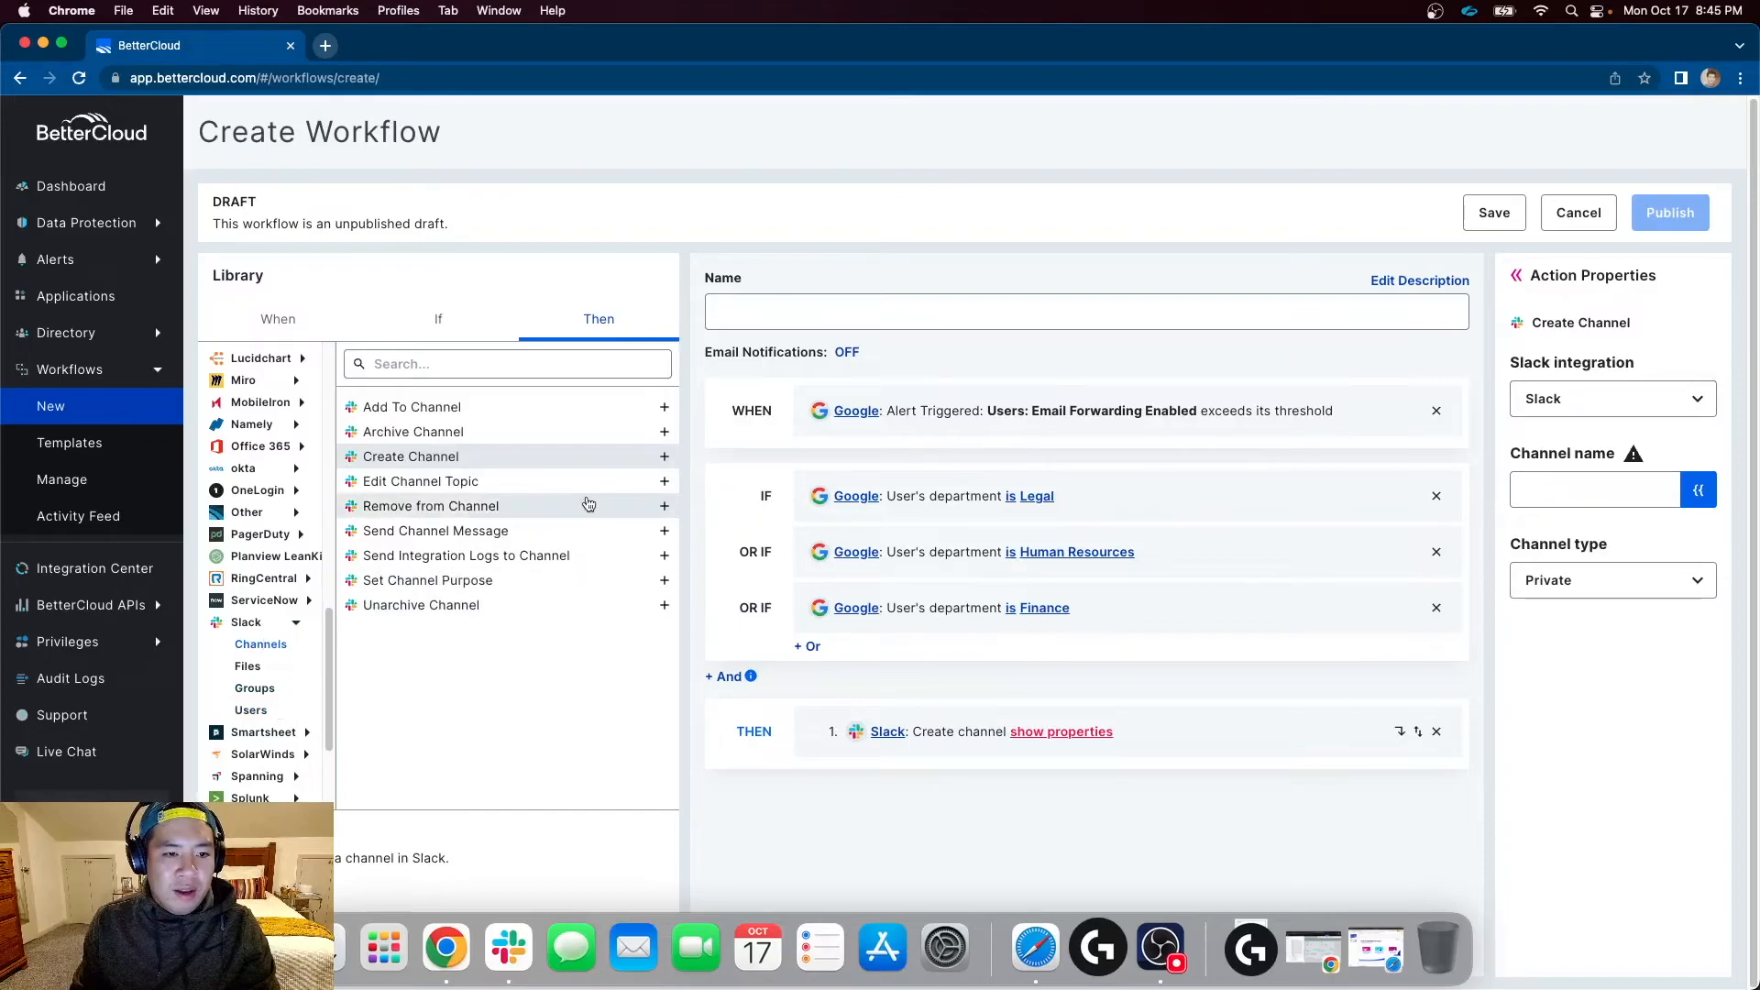
click(664, 407)
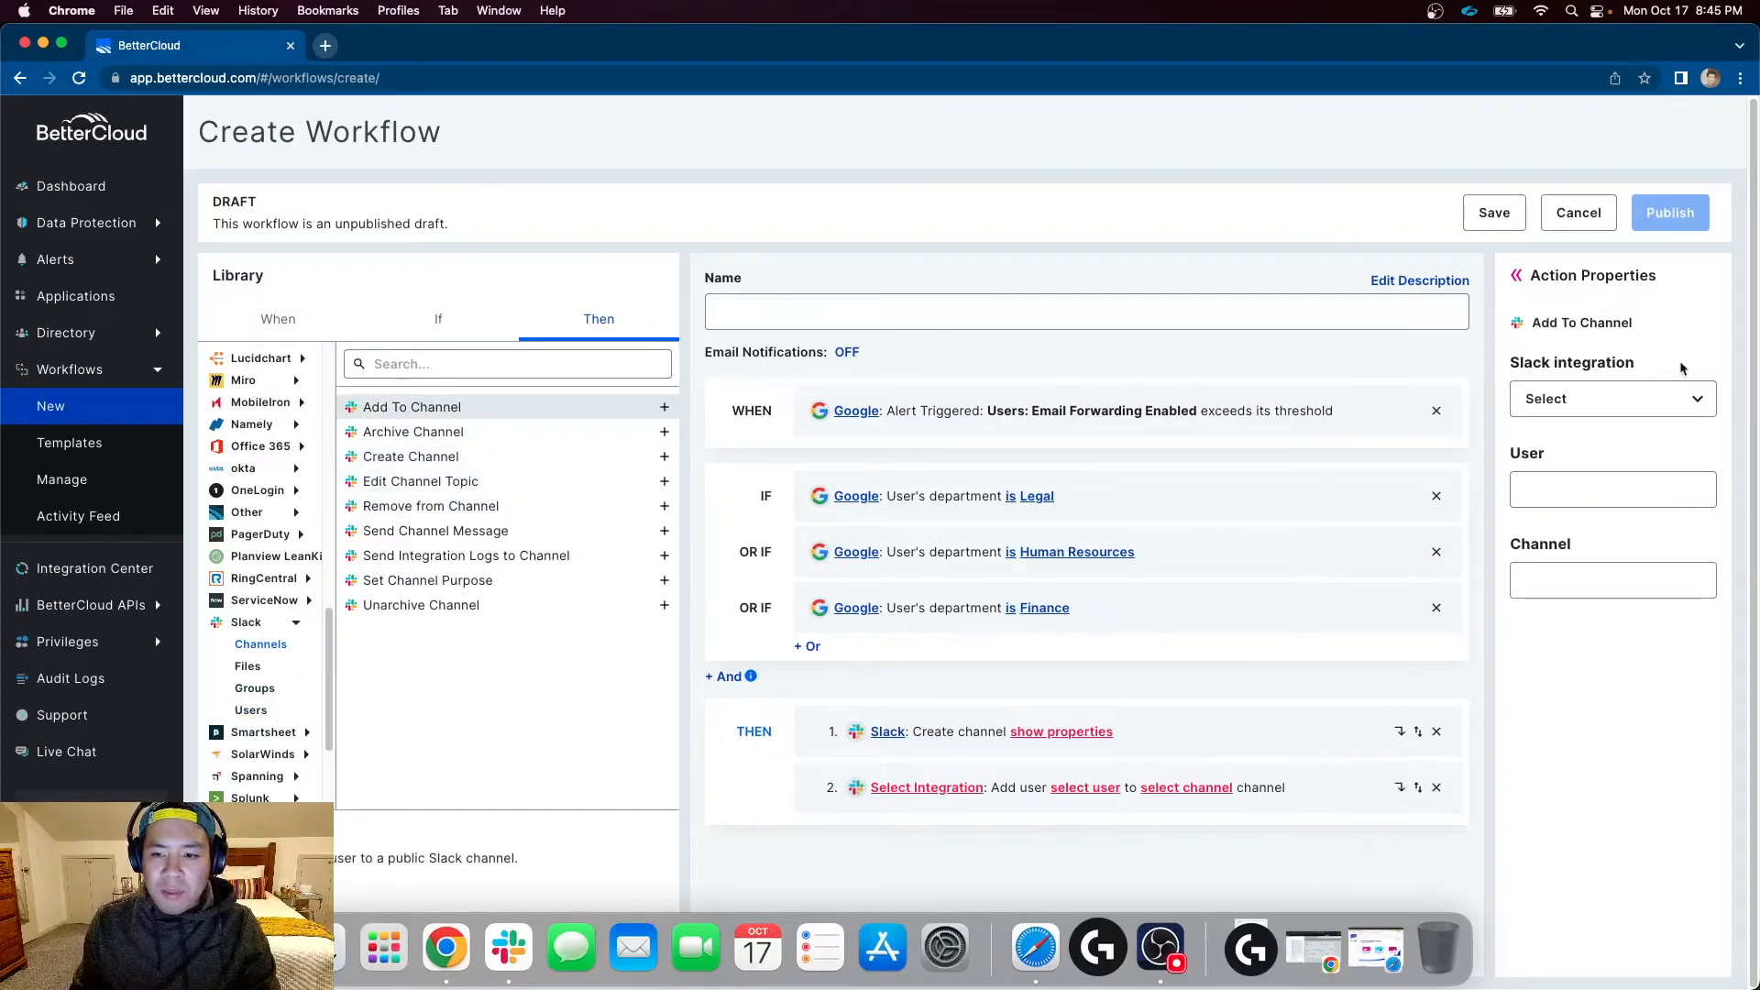
click(1669, 399)
click(1643, 456)
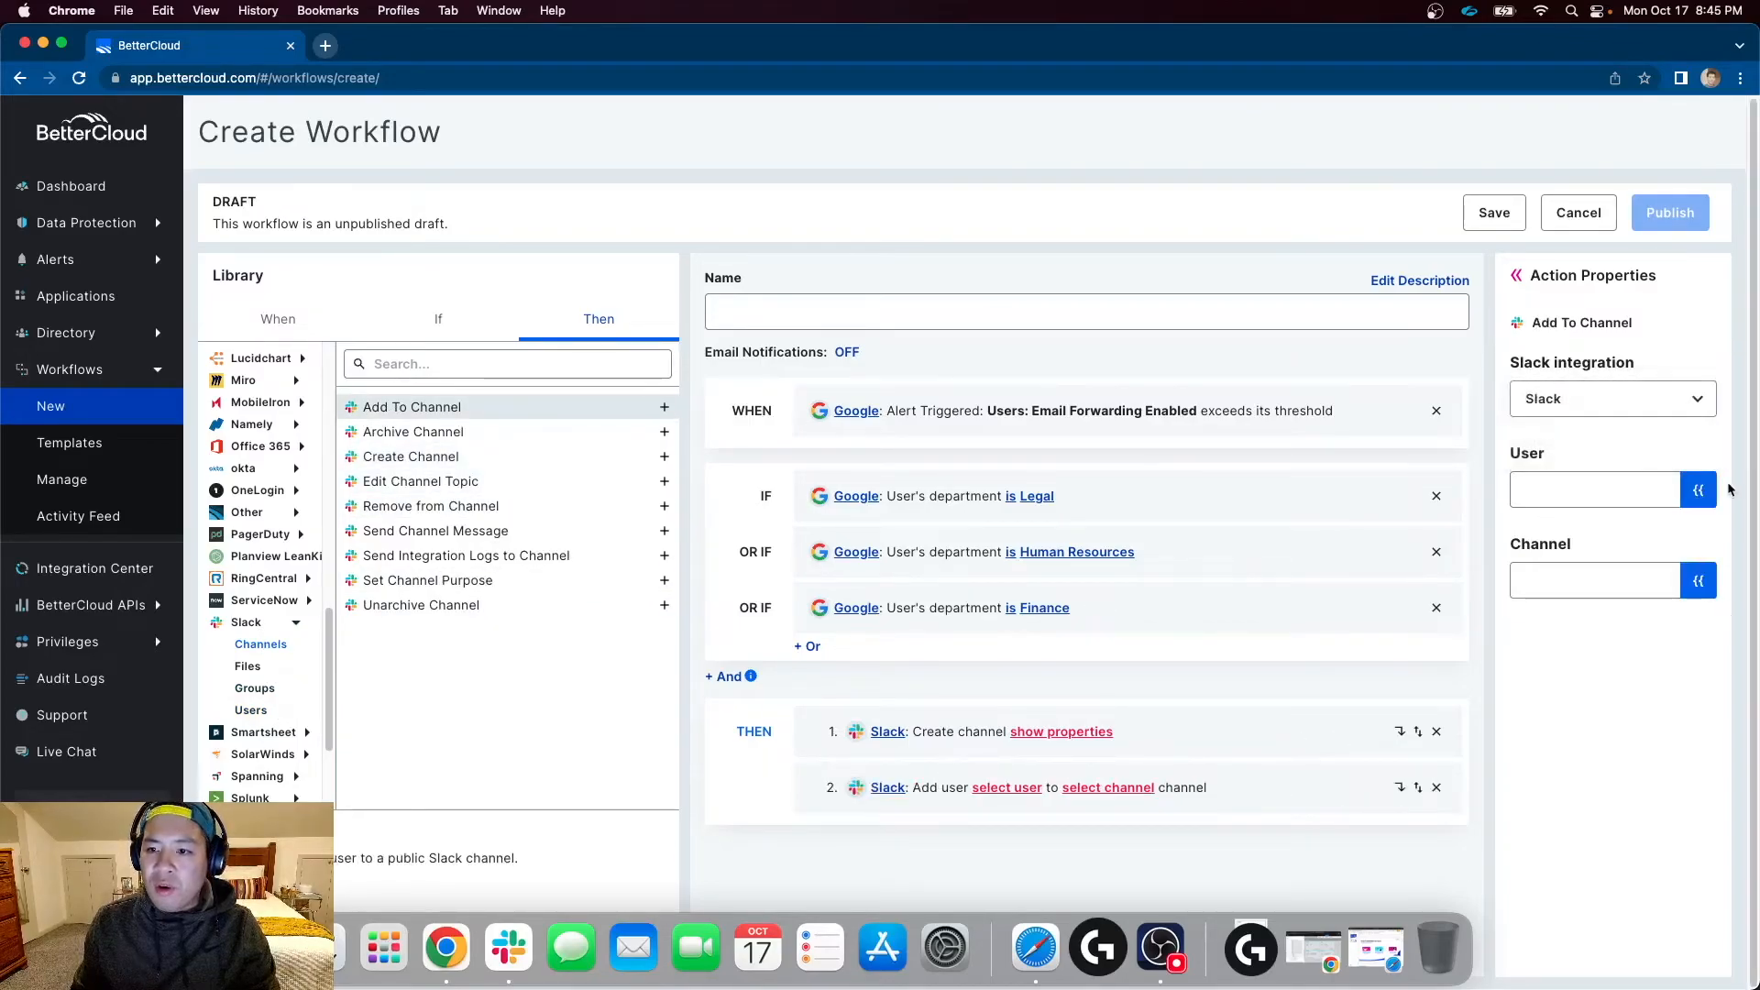
click(1699, 580)
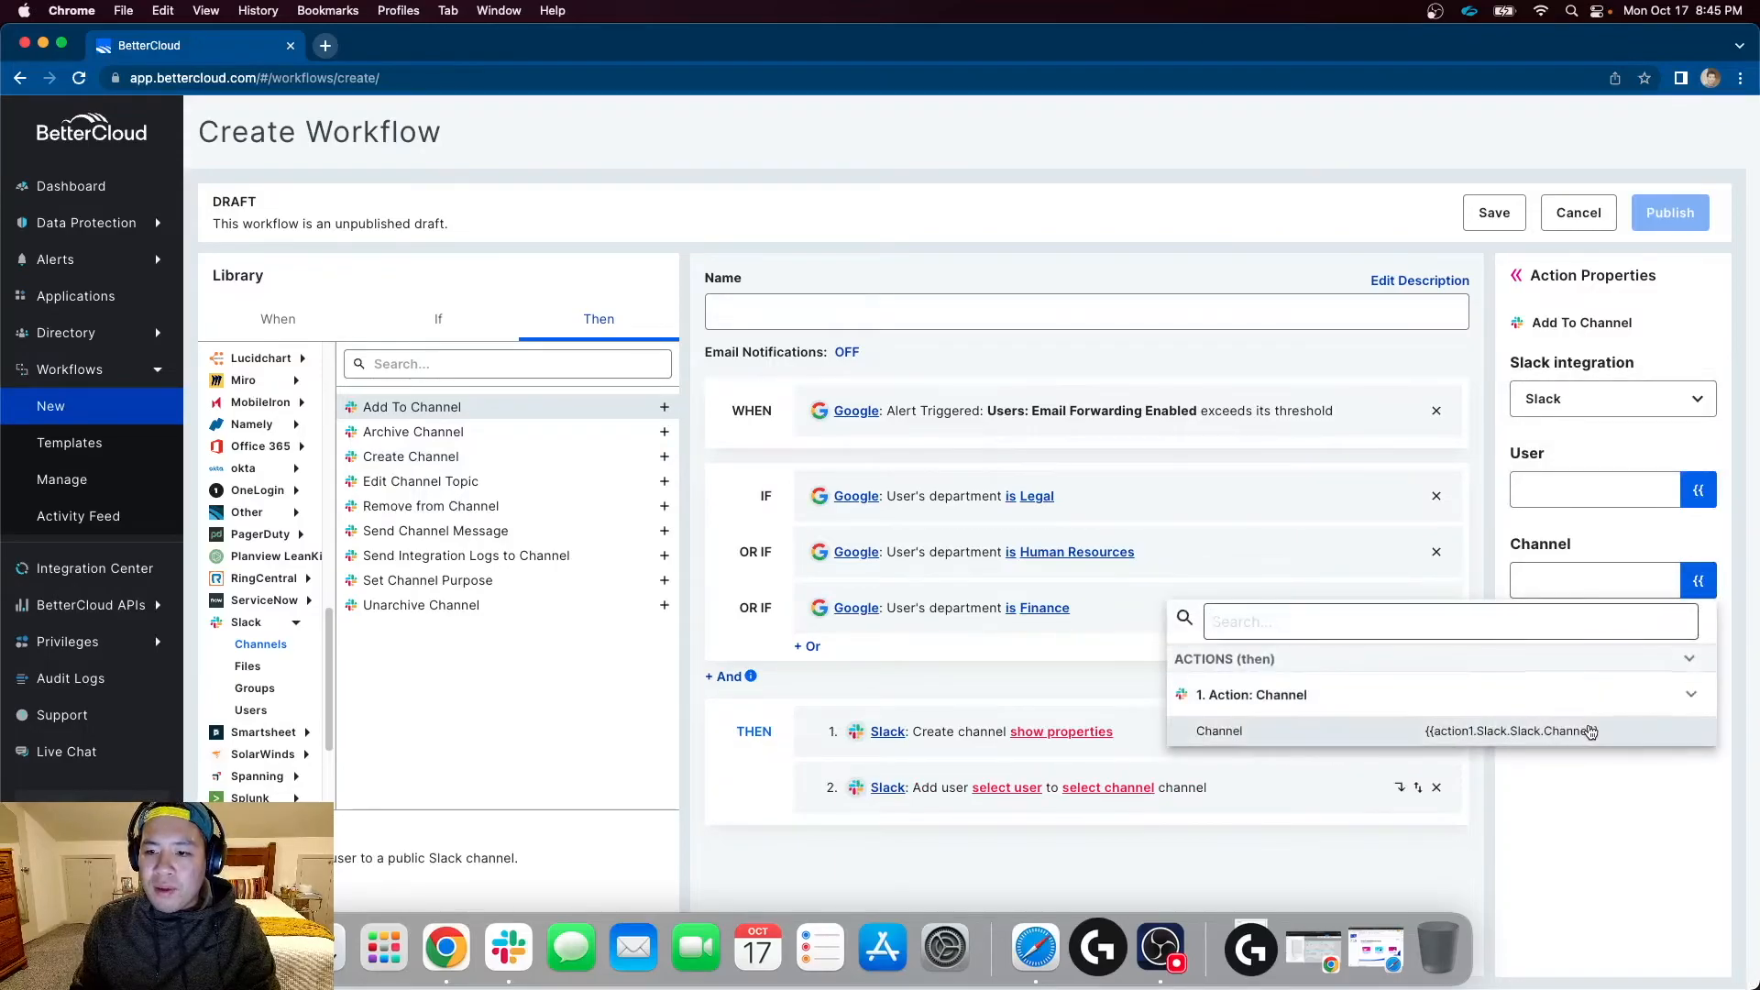
click(1591, 731)
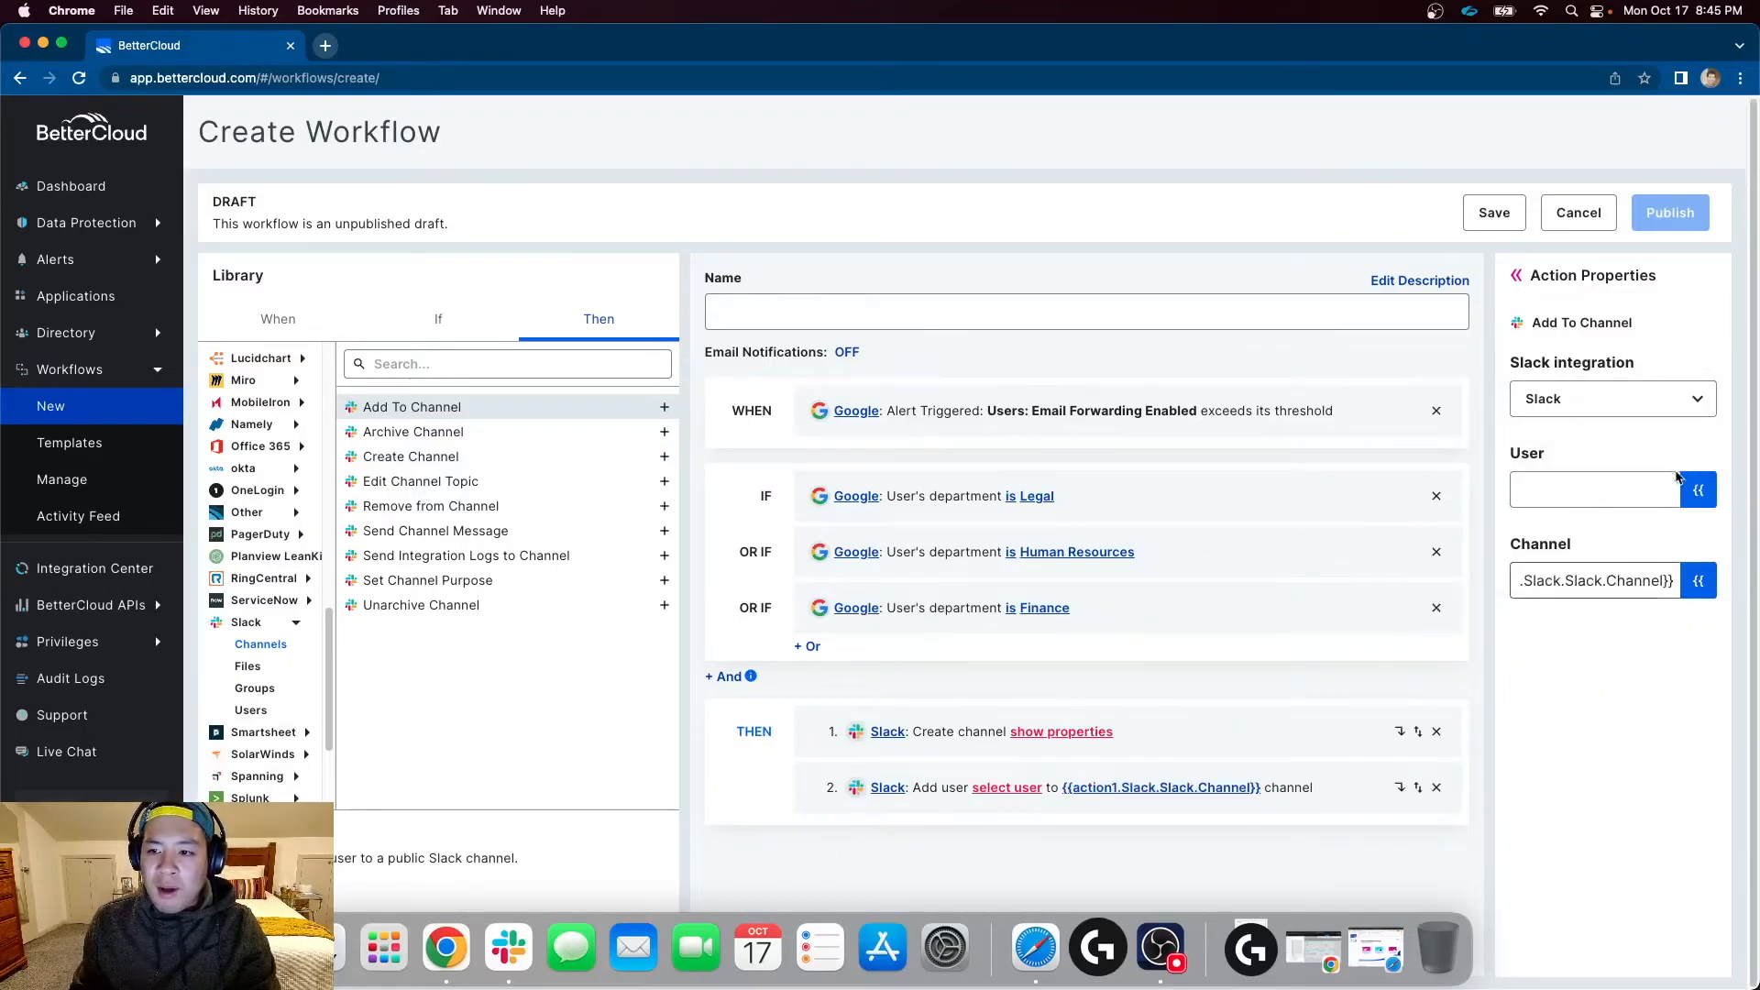
Step: Try the event variable {{event.Slack.Slack.User}} as the Add To Channel action's user, review the channel action's variables, and clear the user
click(1701, 493)
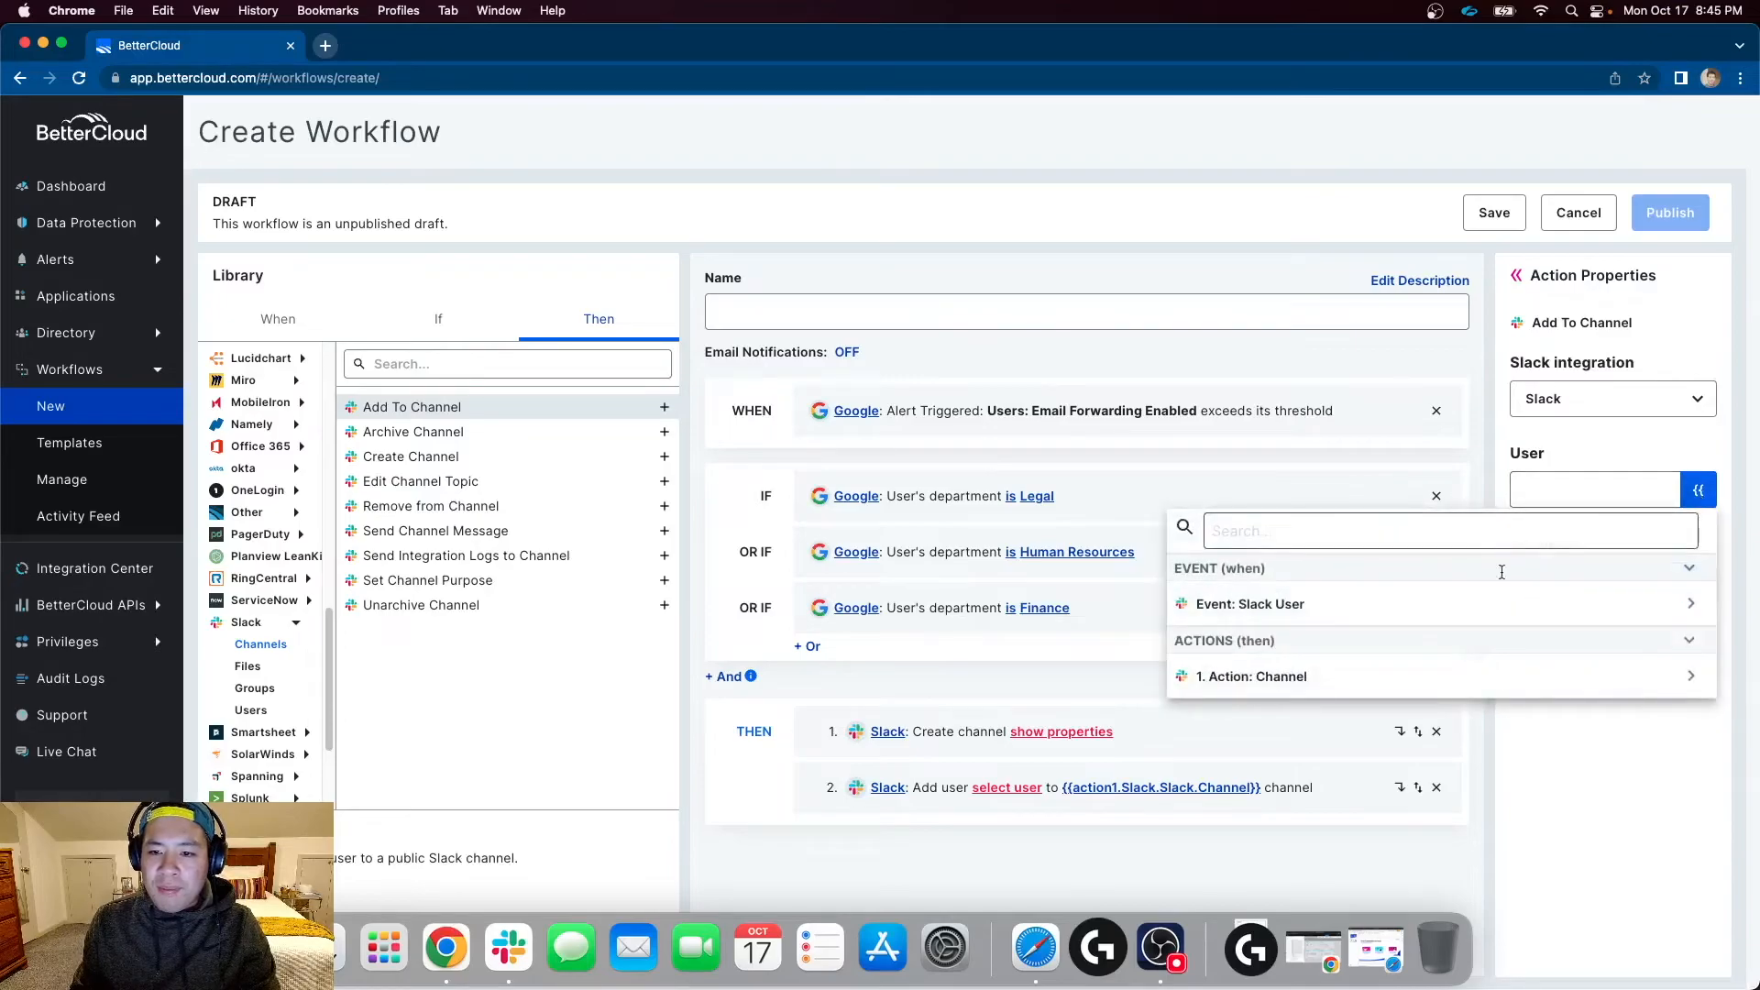
click(1691, 605)
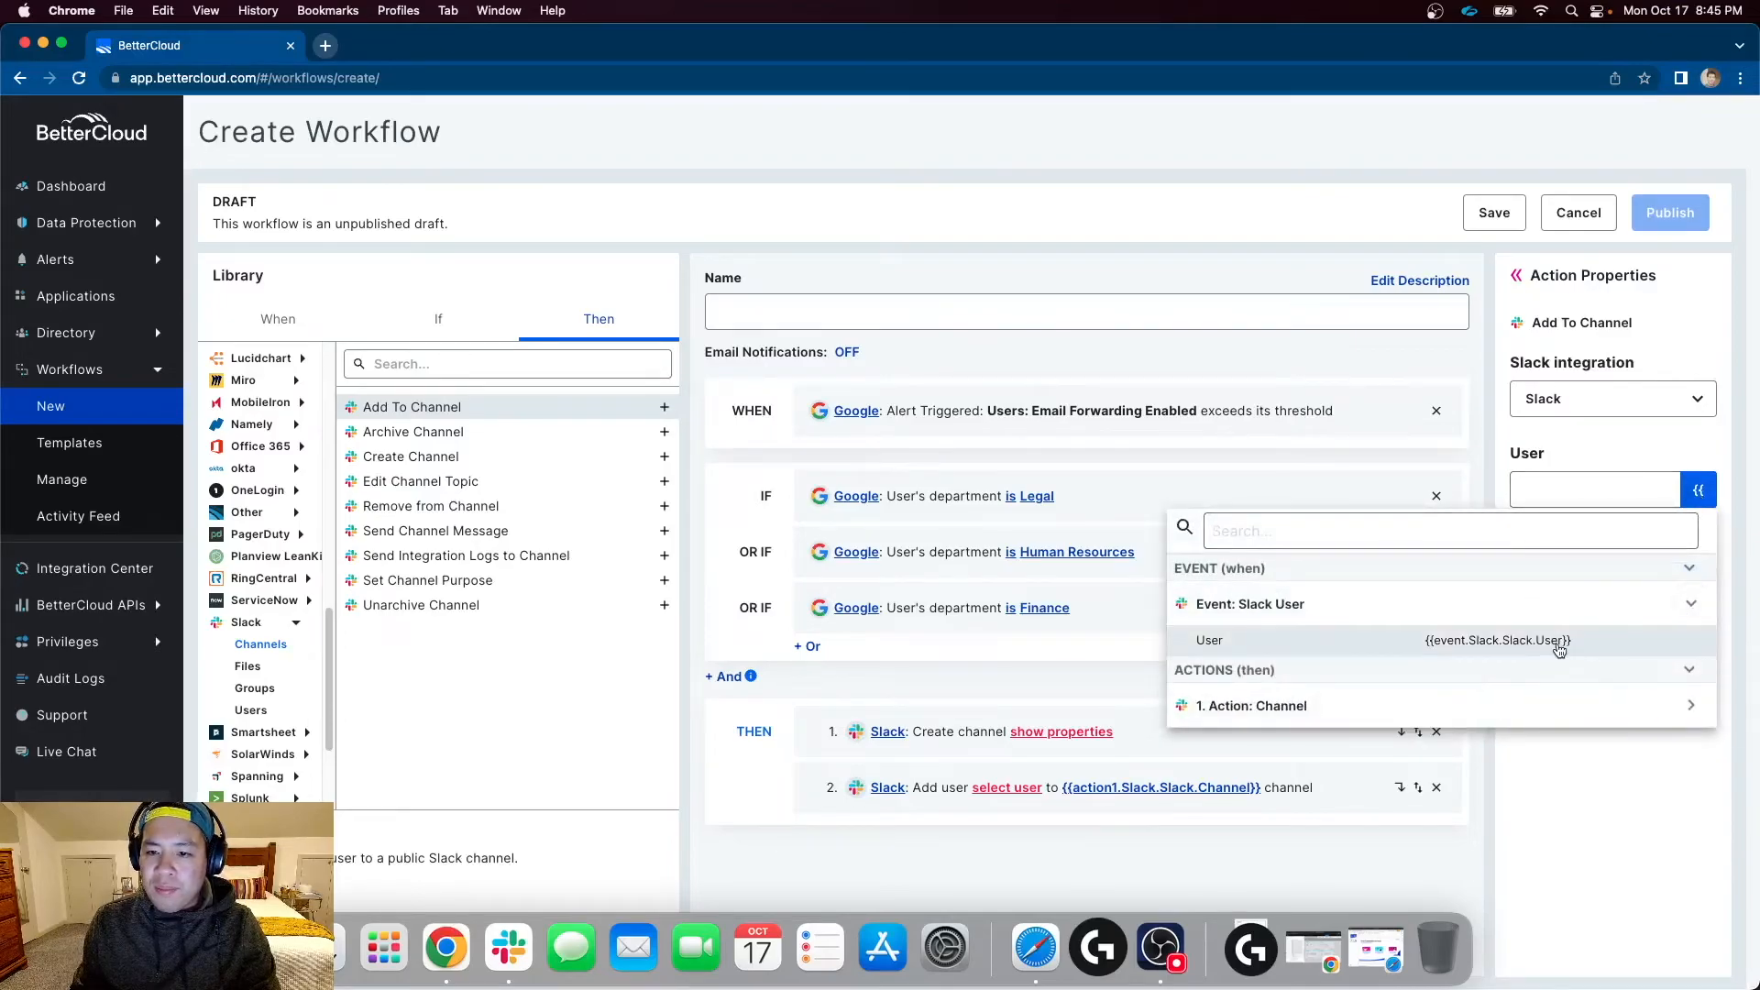
click(1547, 642)
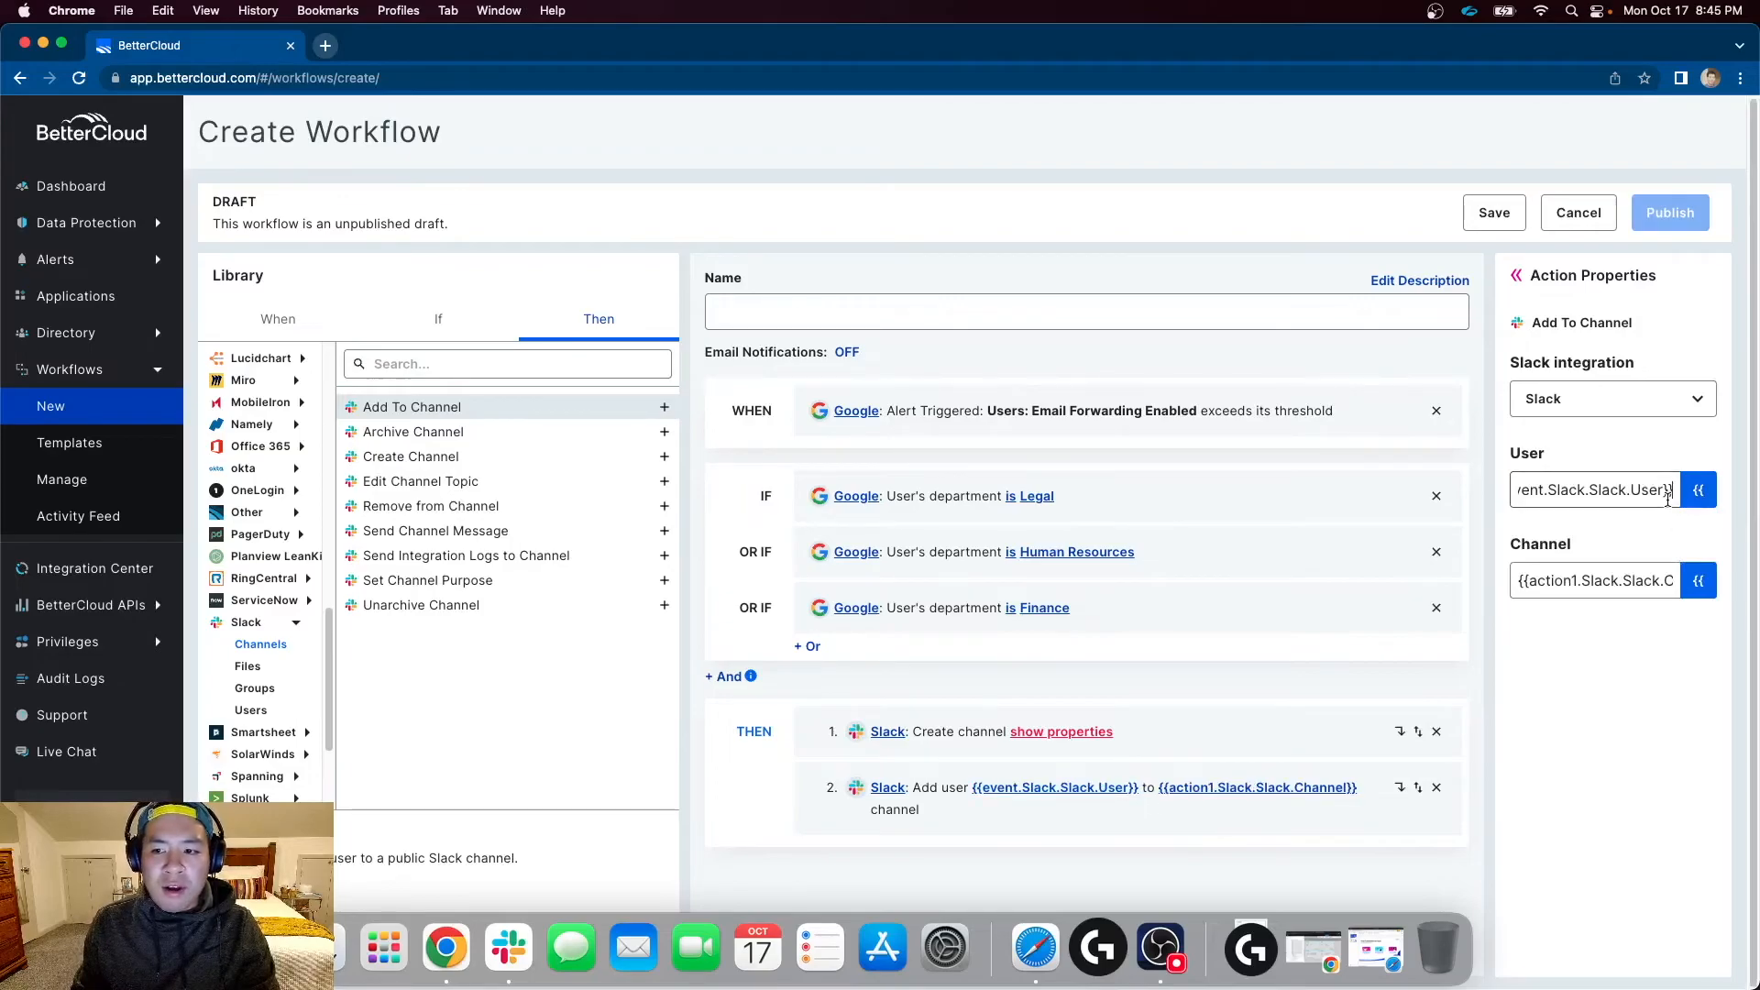
click(1696, 492)
click(1577, 679)
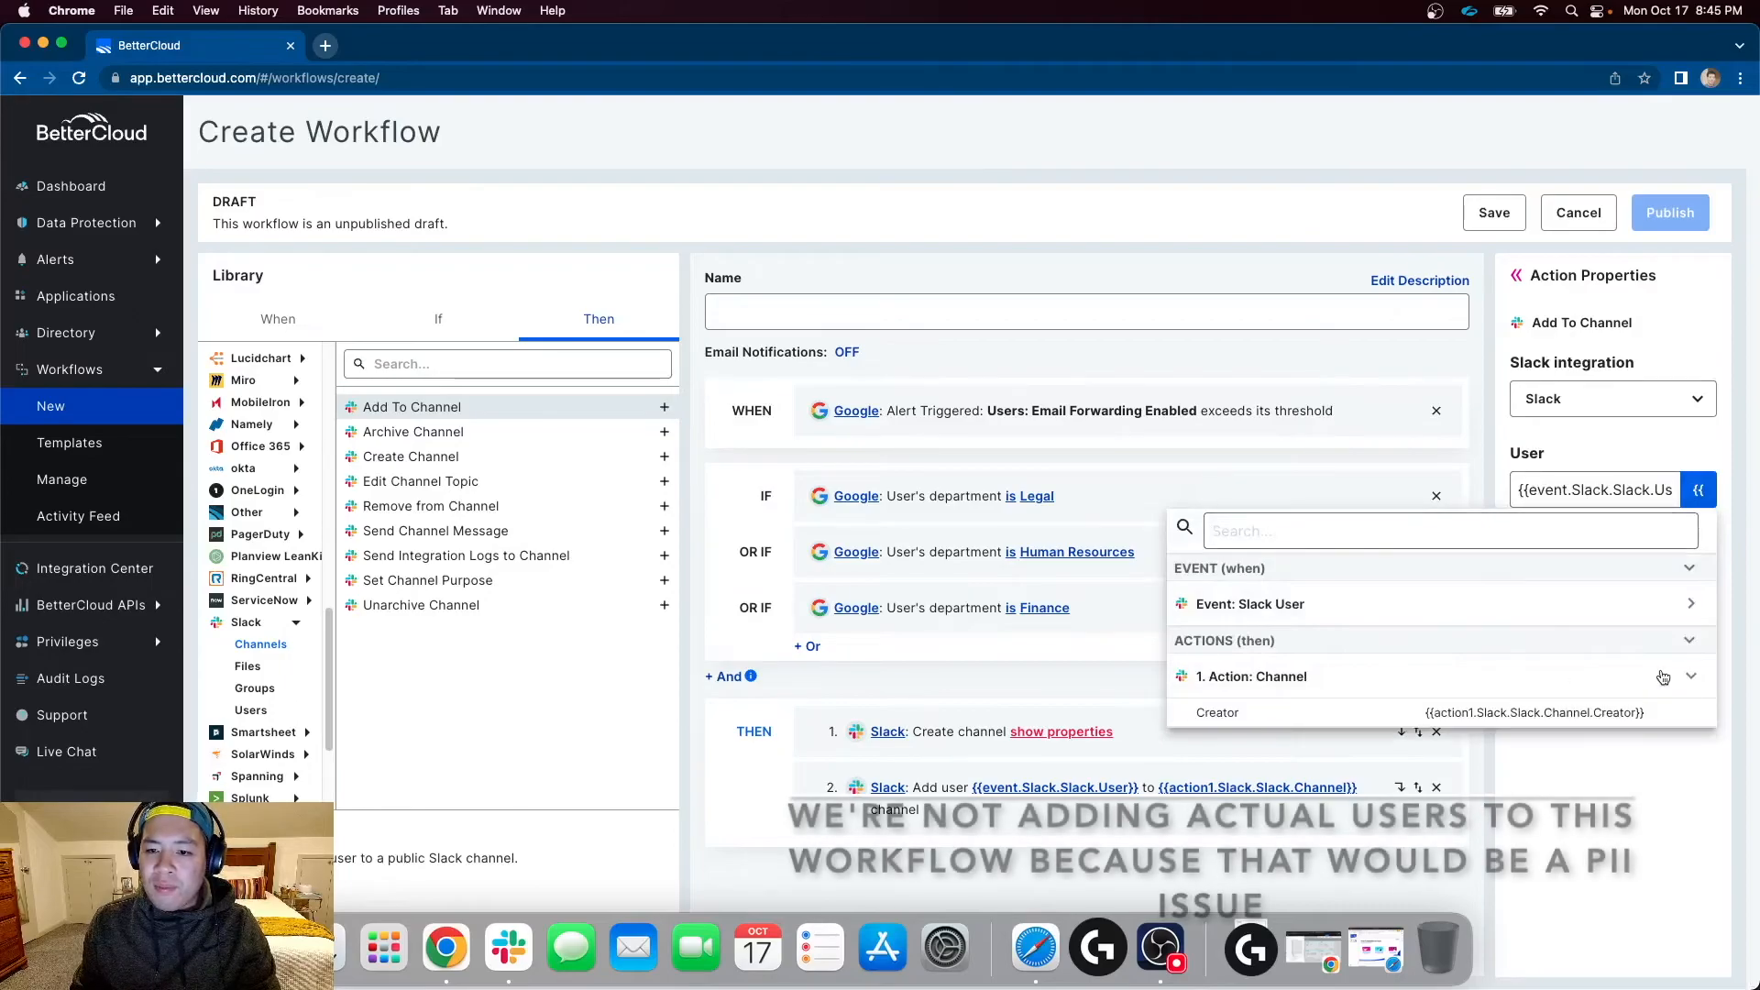
click(1609, 453)
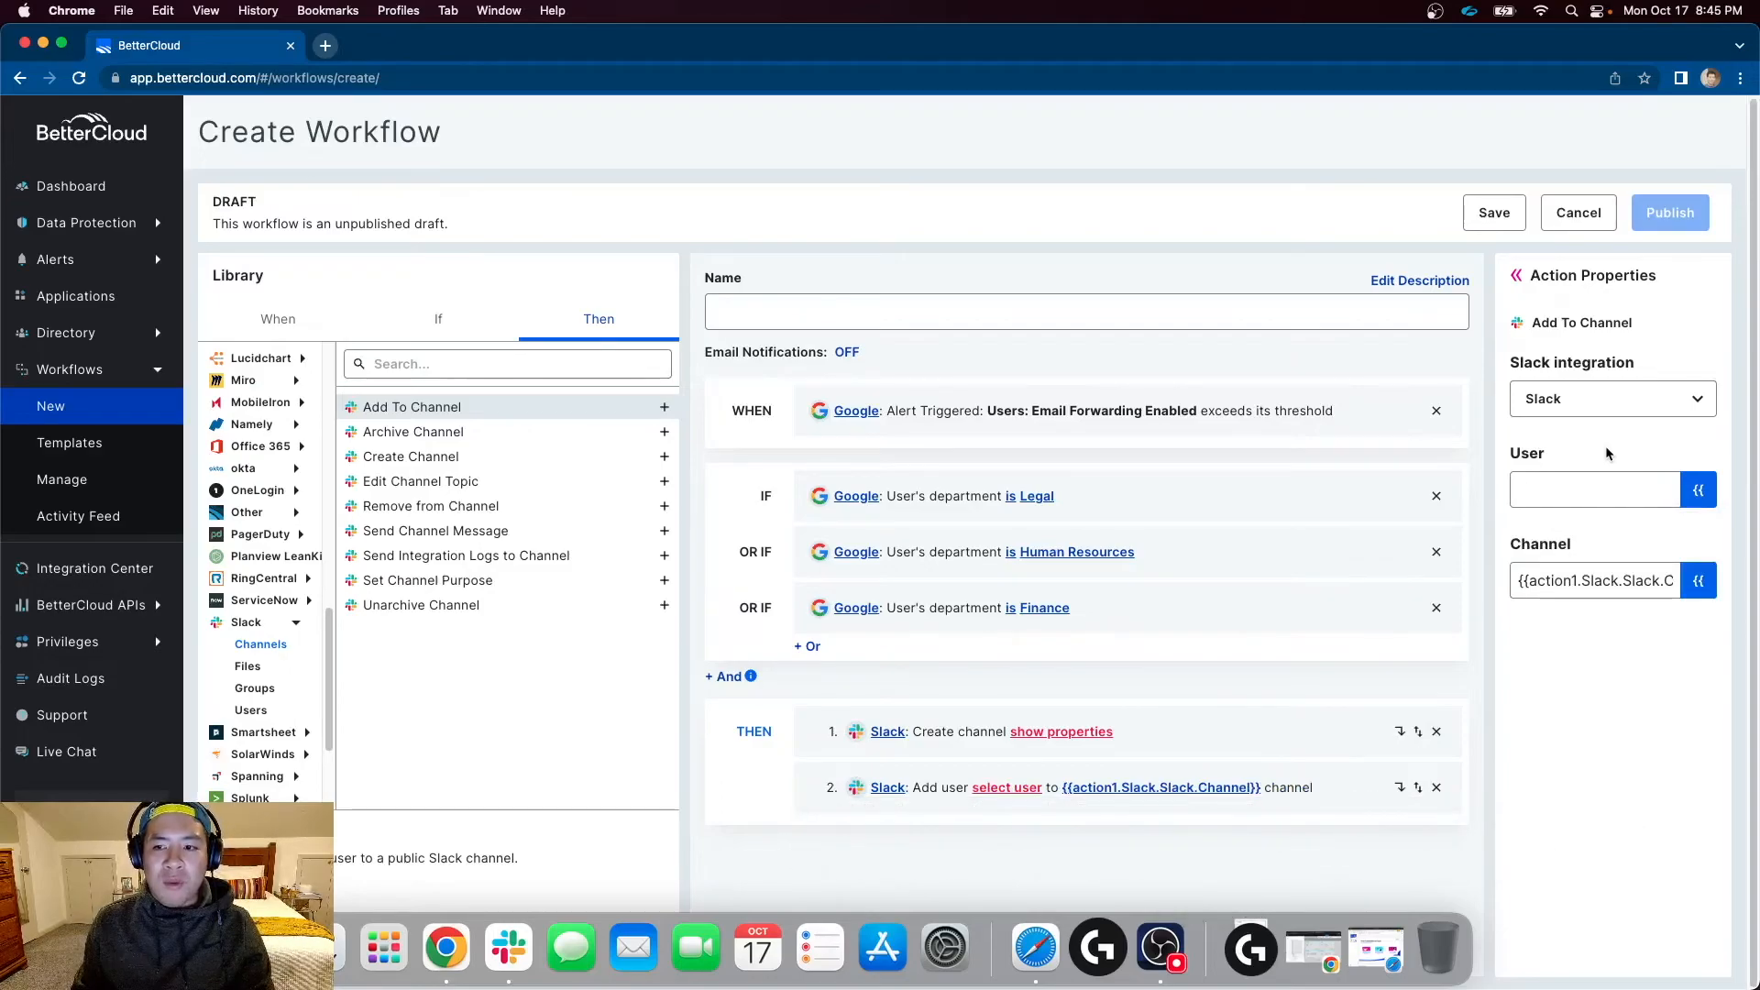